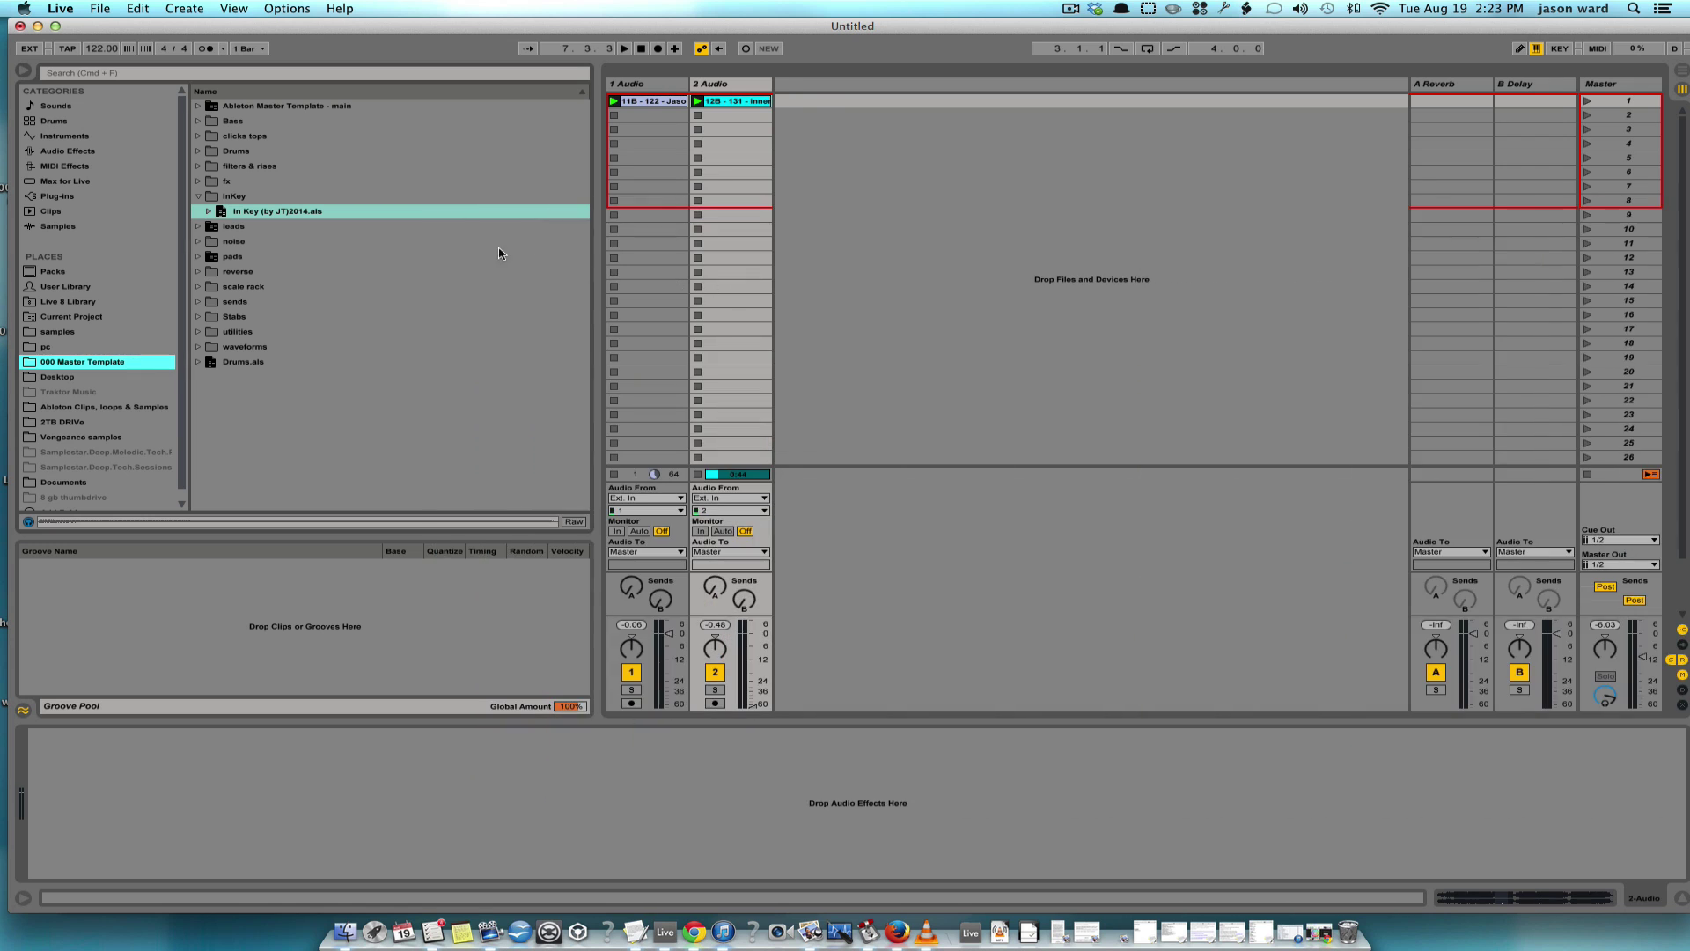
# - Add the In Key (by JT)2014.als set beside the 2 Audio track, then fold and unfold its group track
pyautogui.click(224, 215)
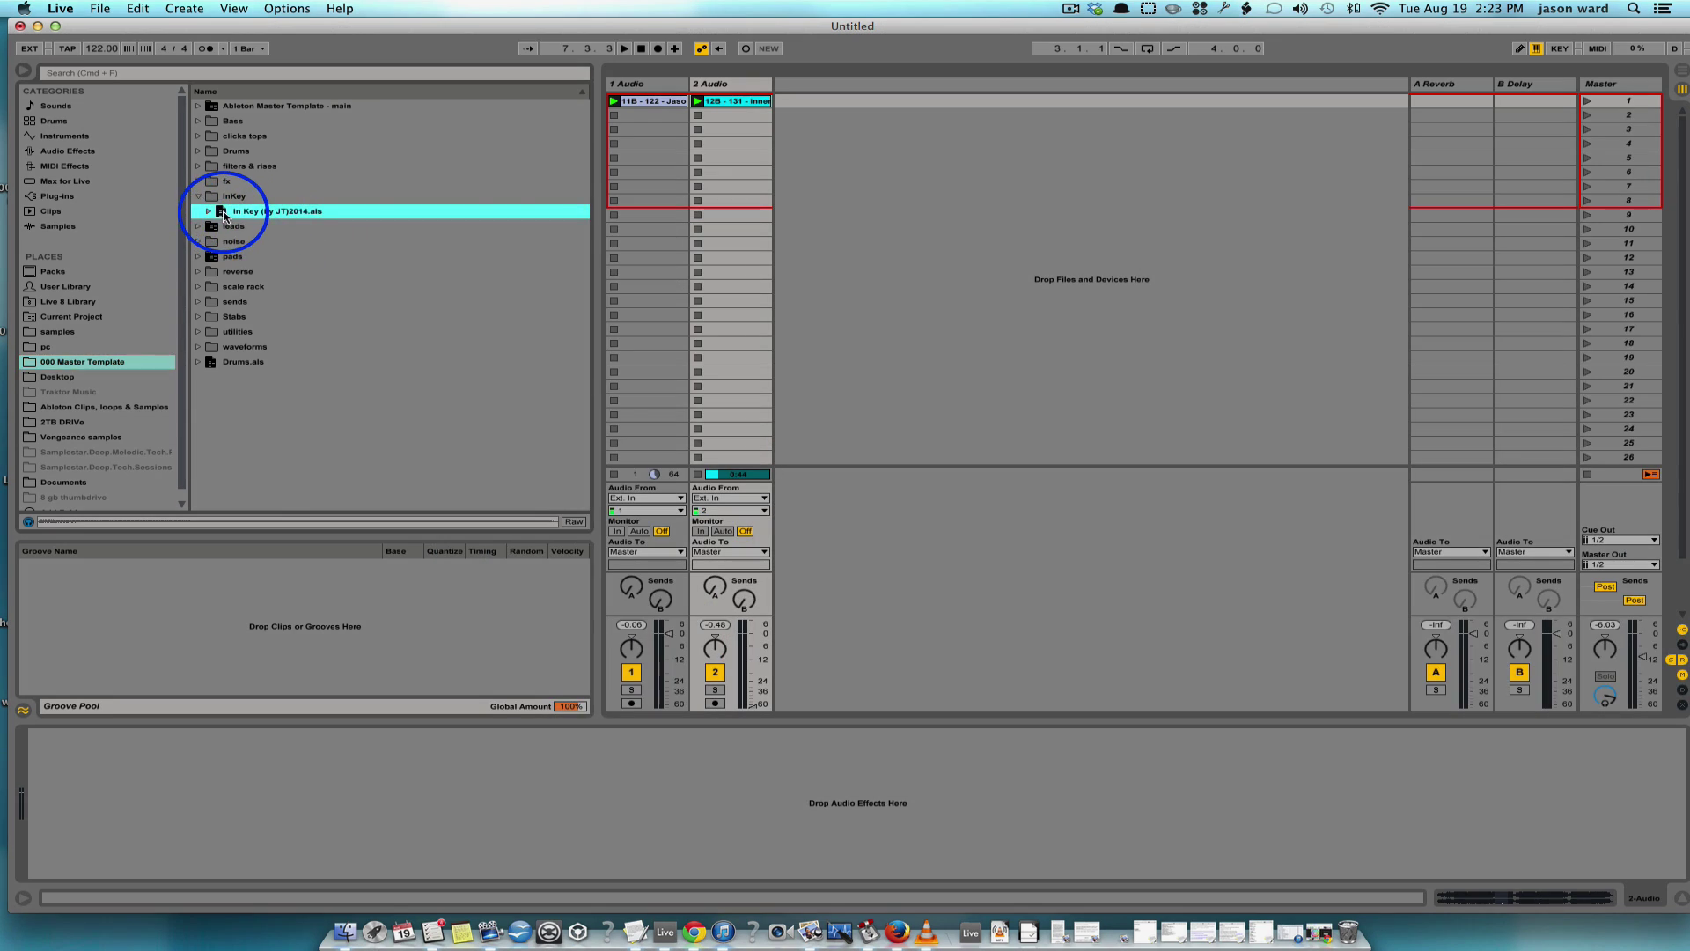
pyautogui.moveTo(223, 216); pyautogui.dragTo(805, 87)
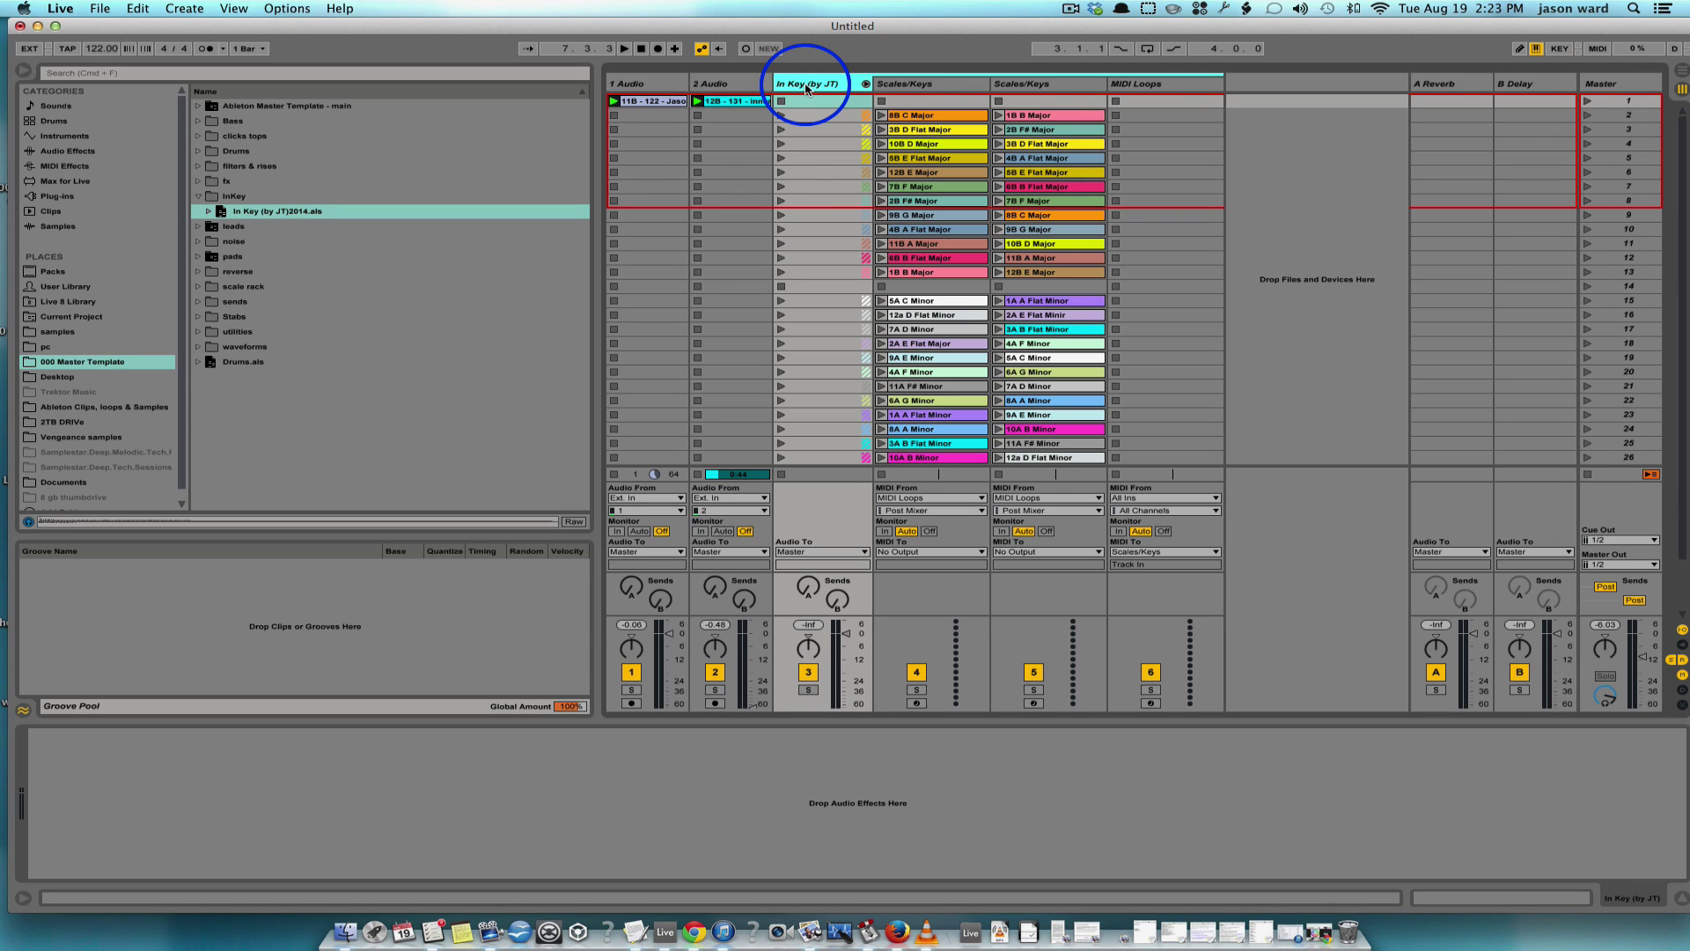
pyautogui.click(866, 84)
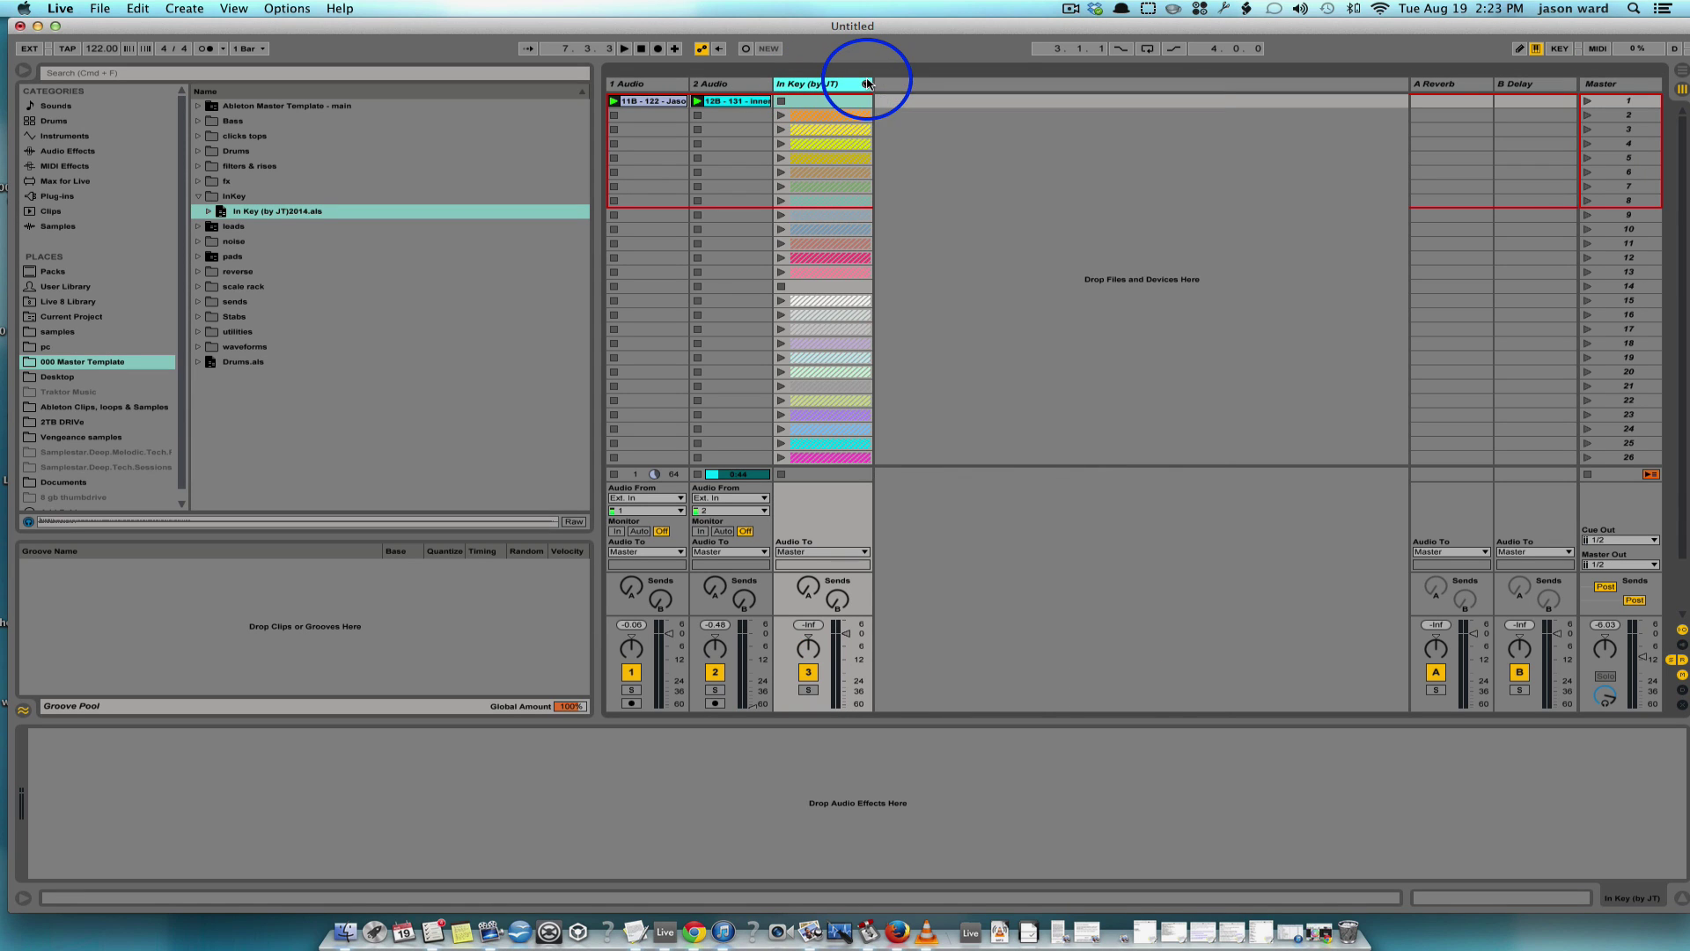
pyautogui.click(866, 83)
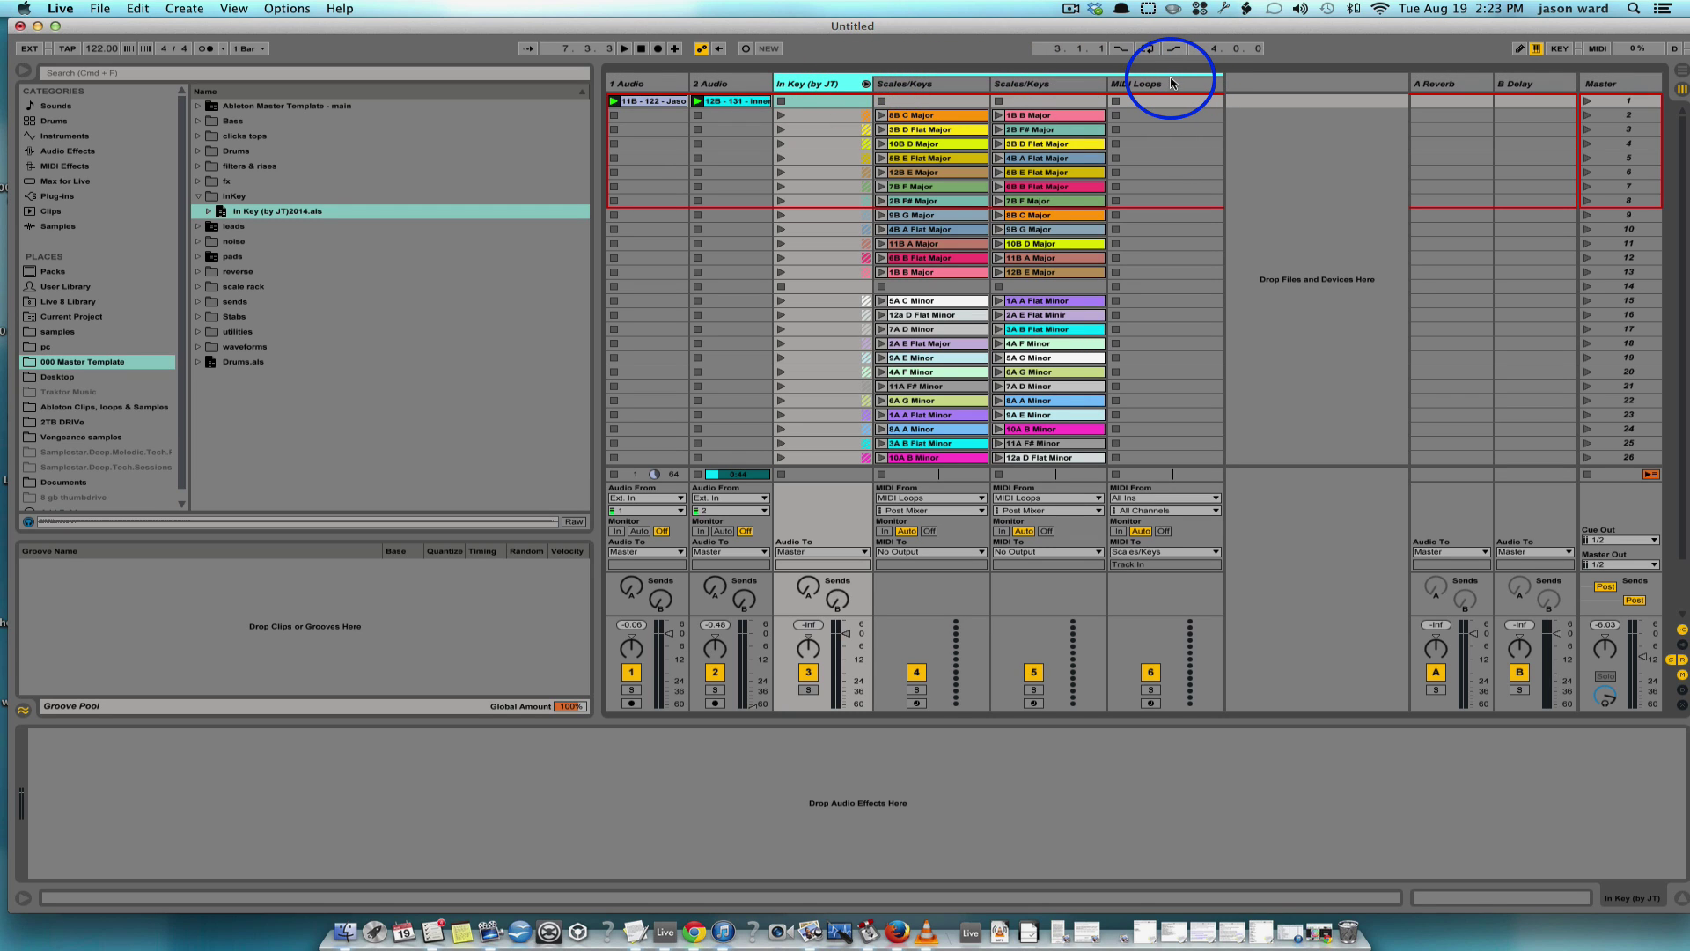
# - Compare the two Scales/Keys tracks, examining the order of their scale clips and the MIDI Effect Rack
pyautogui.click(896, 84)
pyautogui.click(1012, 84)
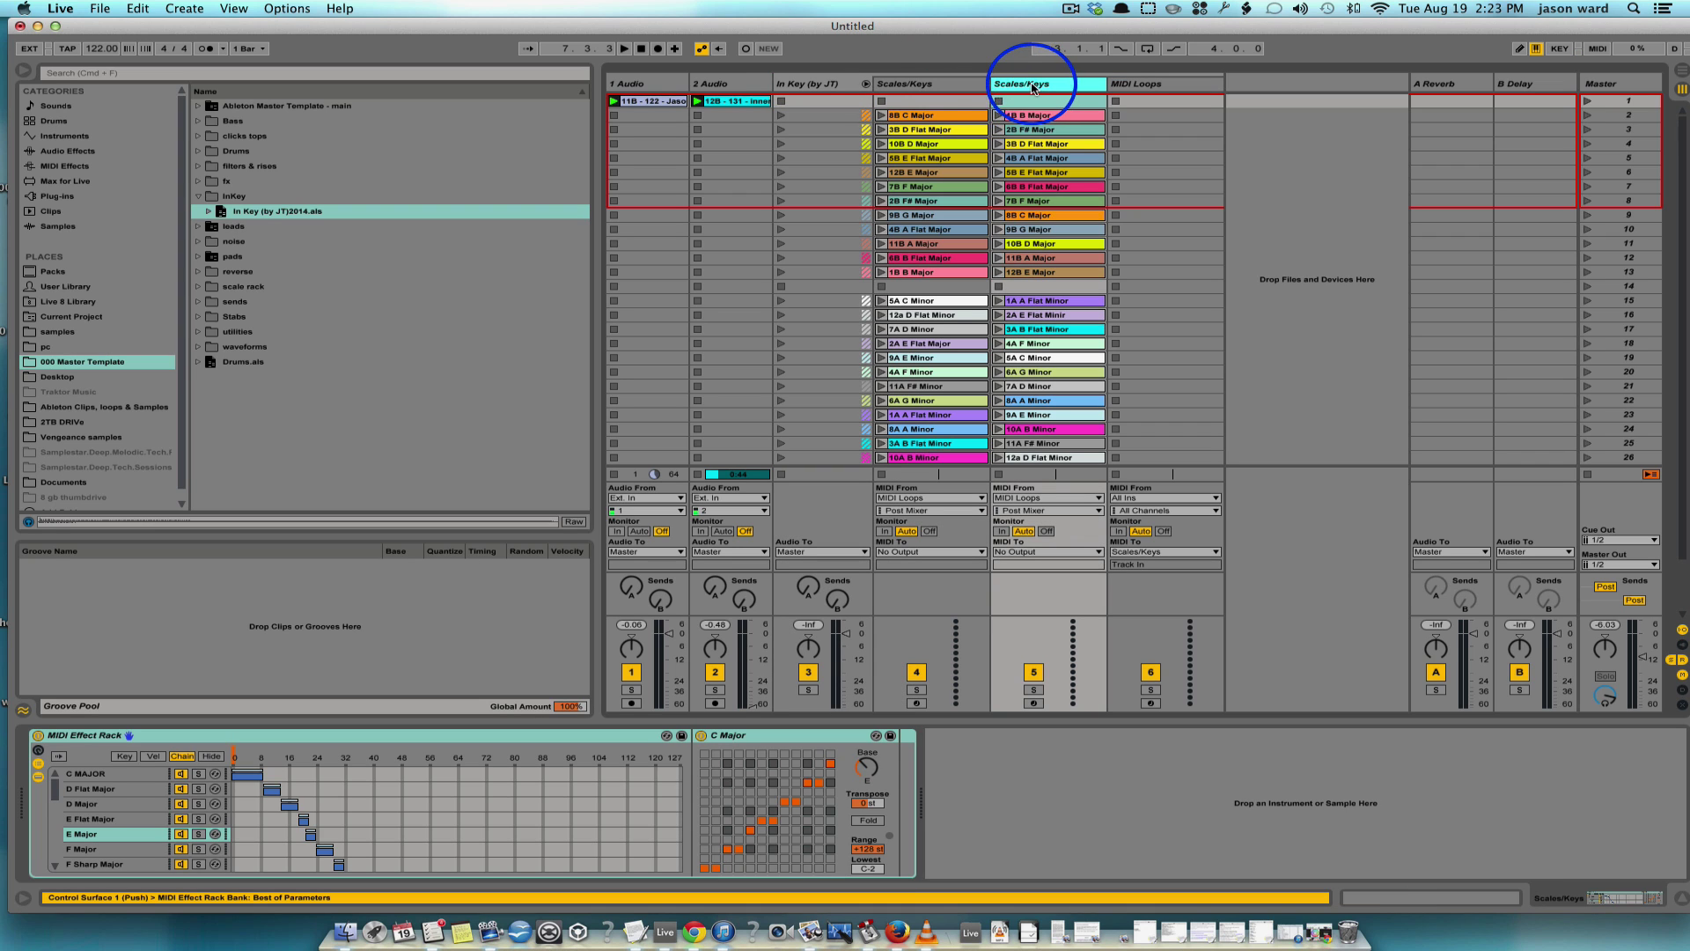
pyautogui.click(933, 86)
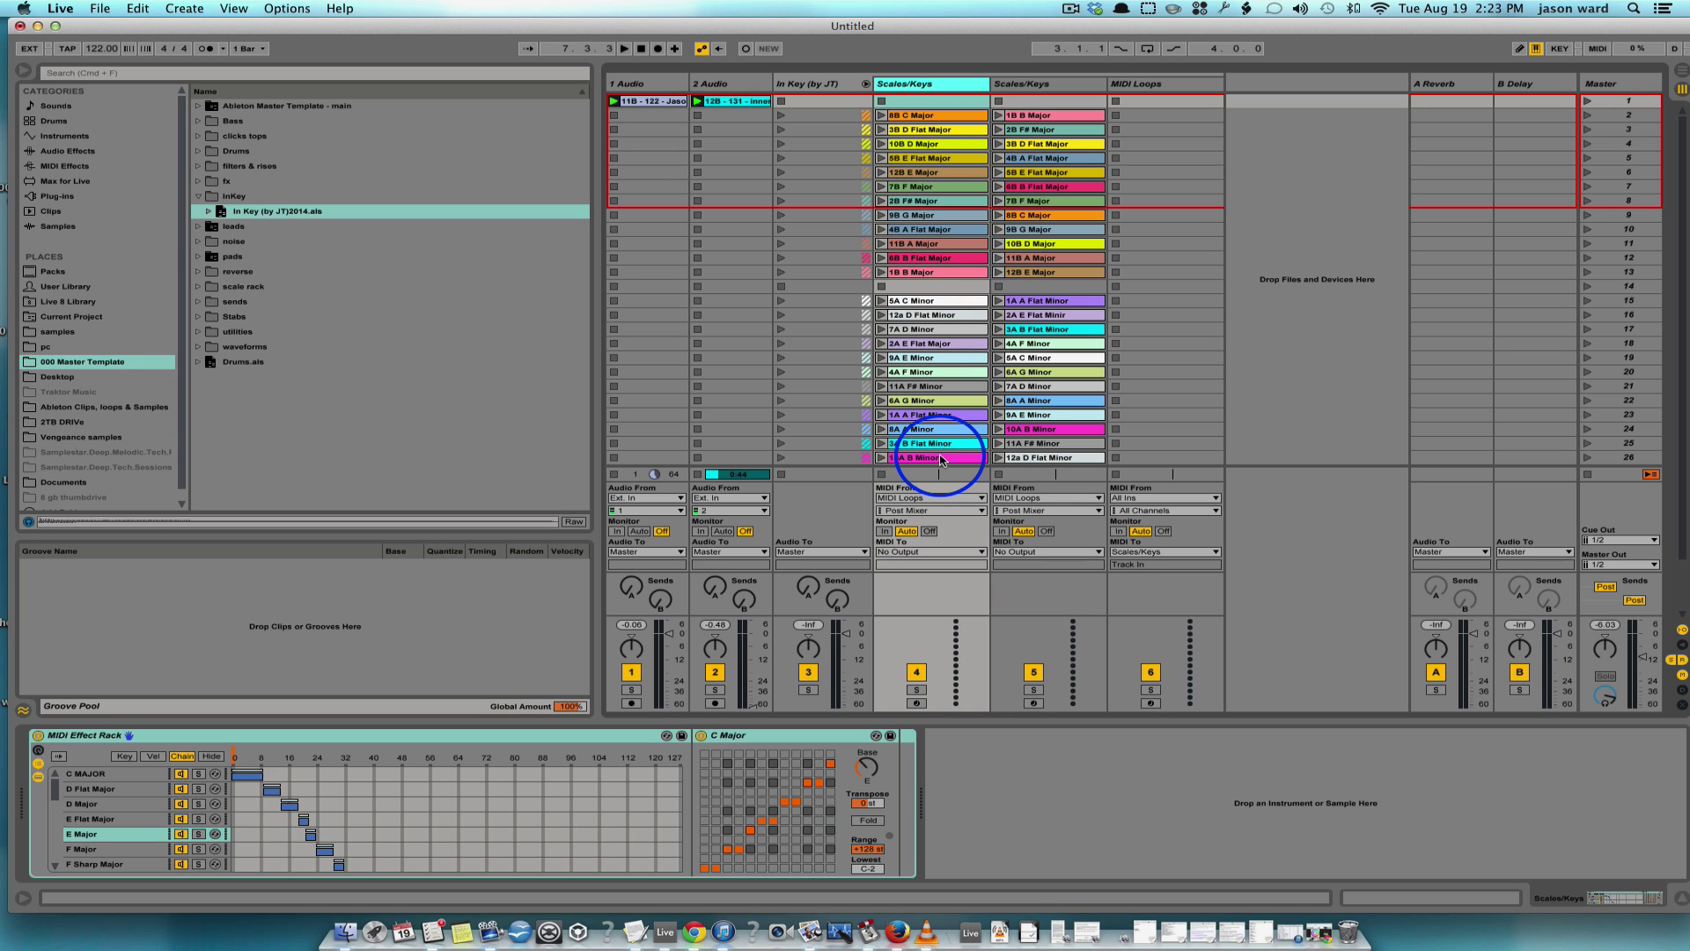
pyautogui.click(1049, 84)
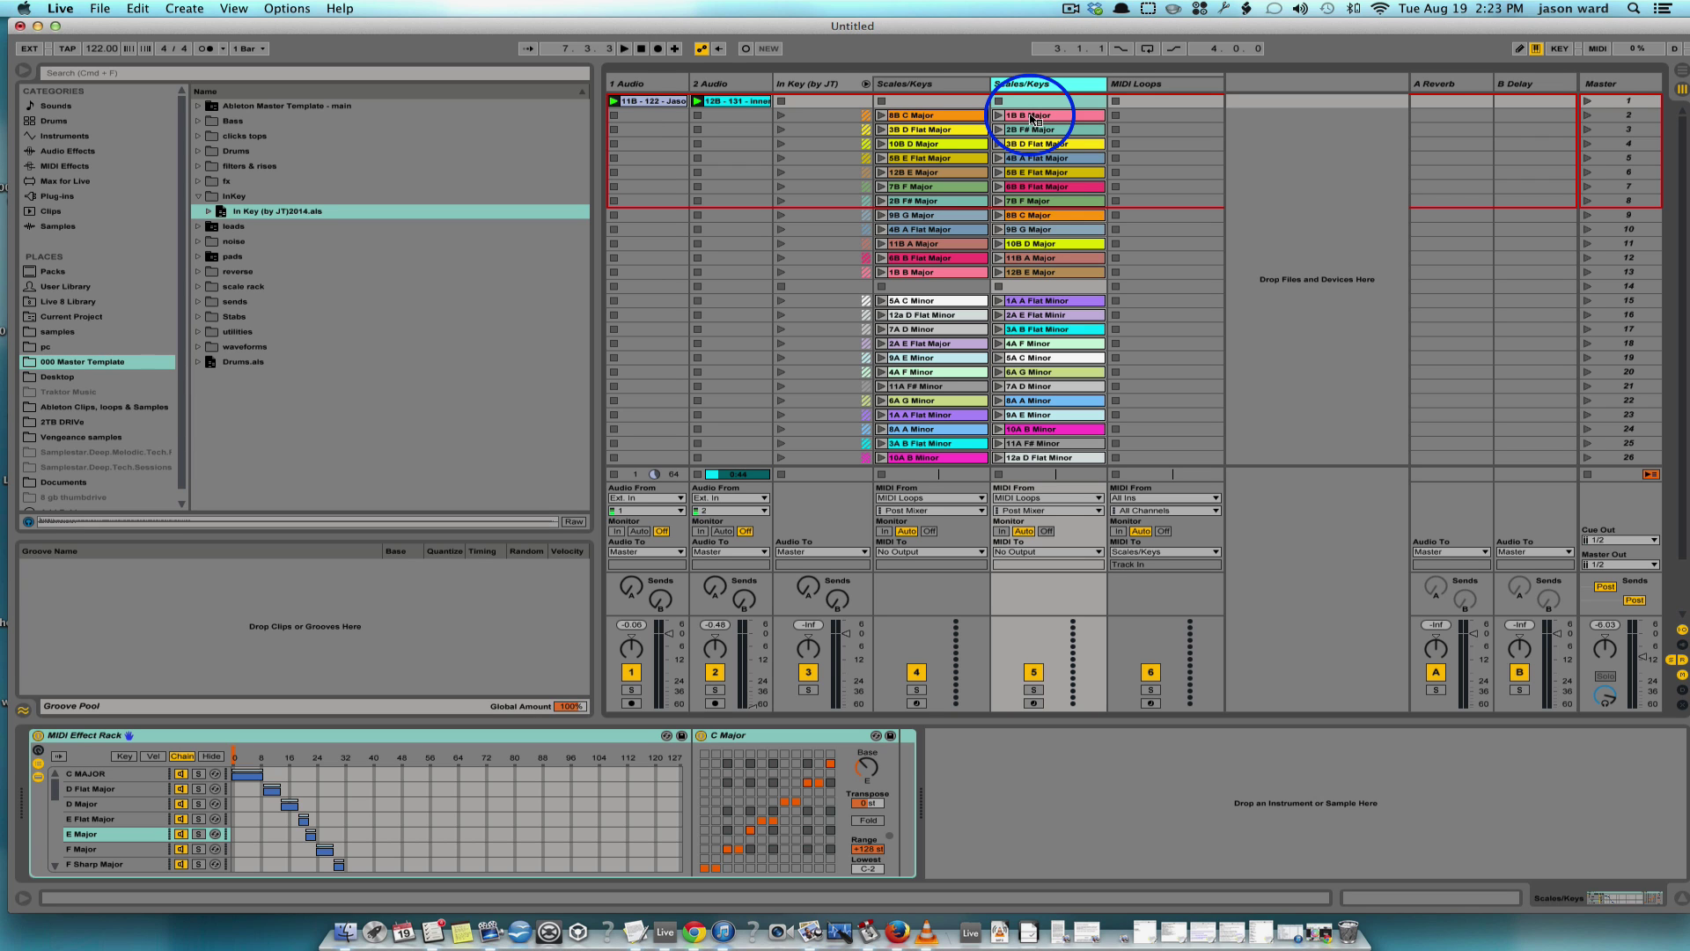
# - Switch to Preview to examine the Camelot wheel key chart, and return to Live to check the clip on the 1 Audio track
pyautogui.press('super+Tab')
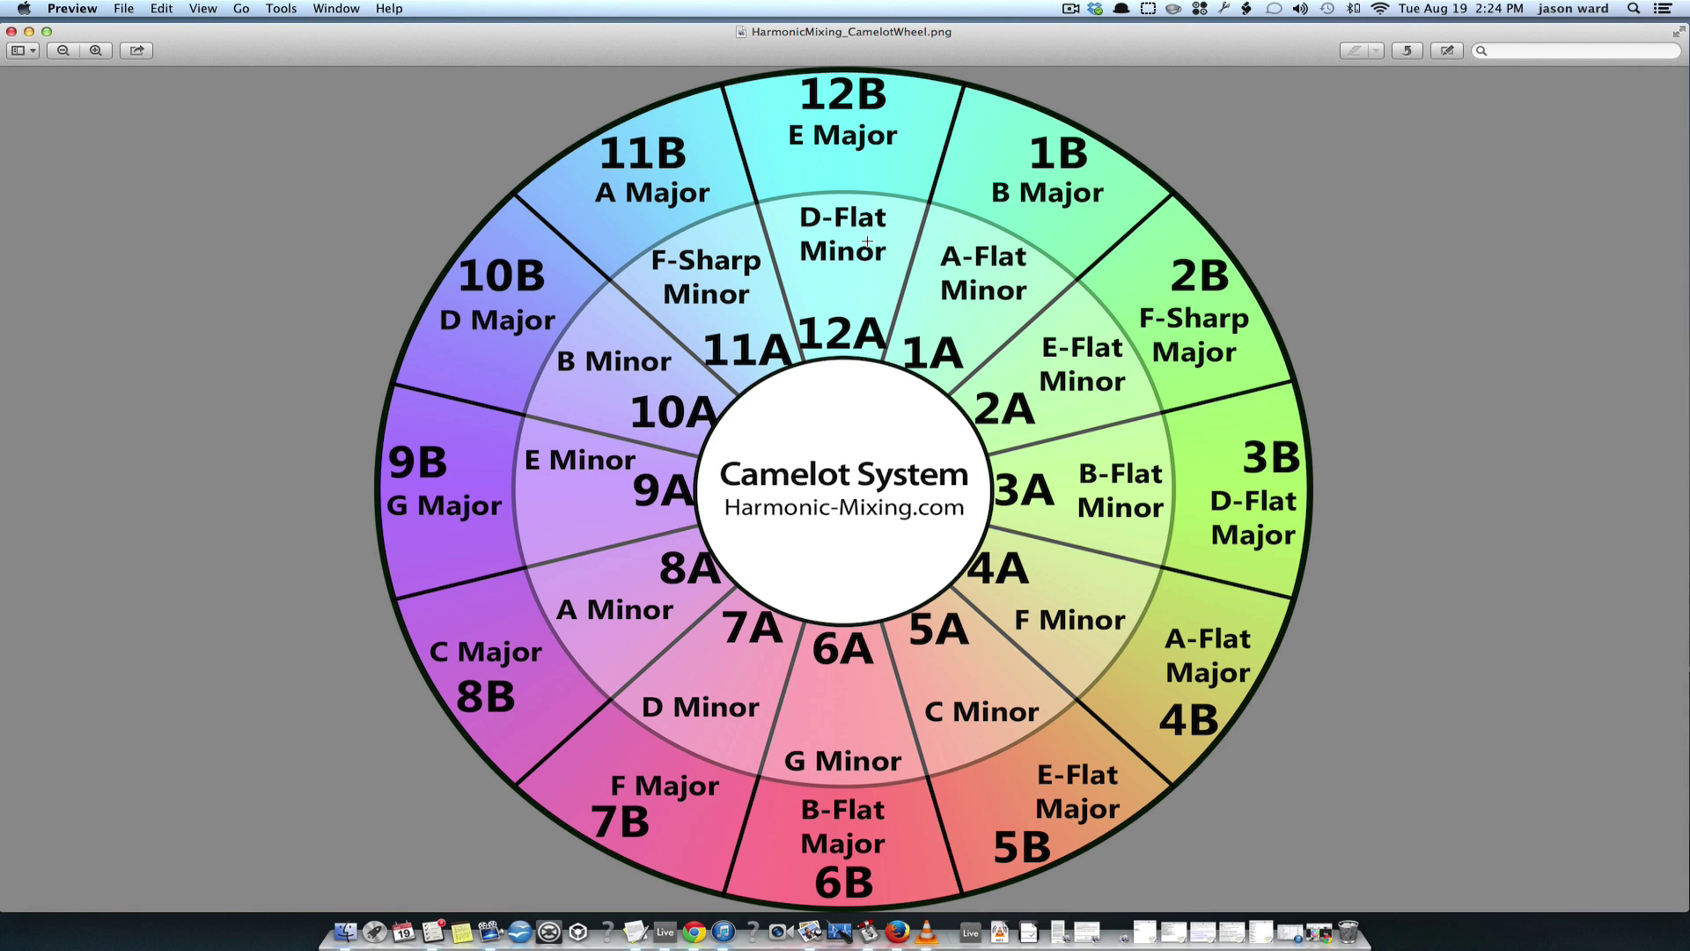
pyautogui.hotkey('ctrl', 'Left')
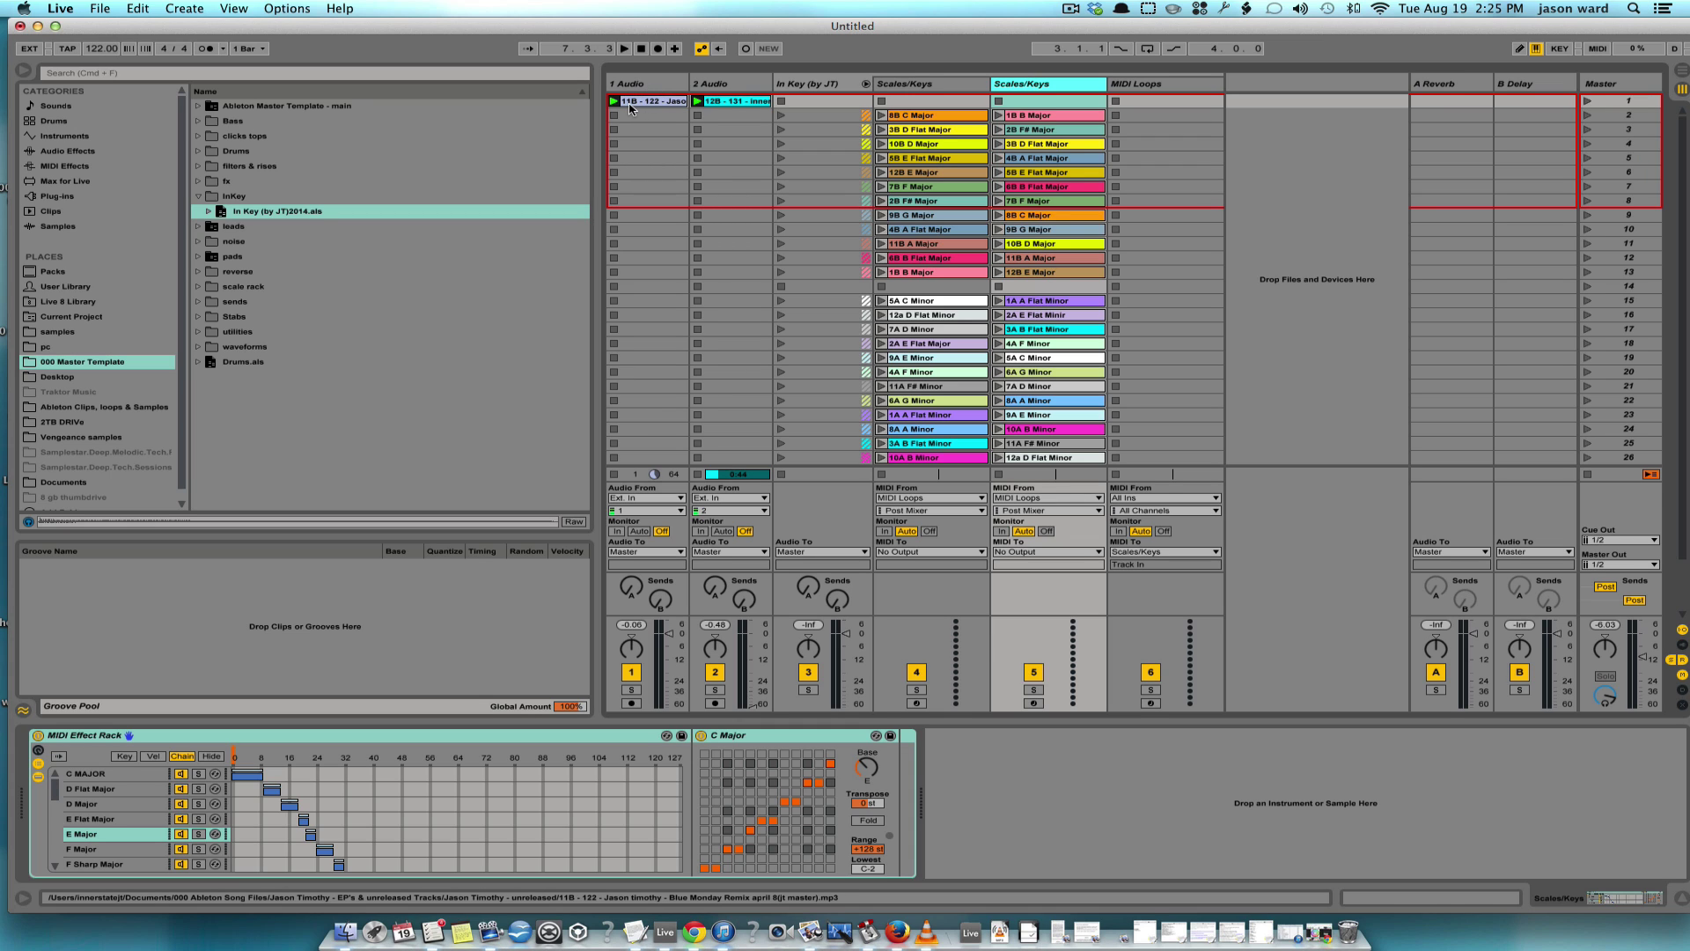
pyautogui.click(658, 108)
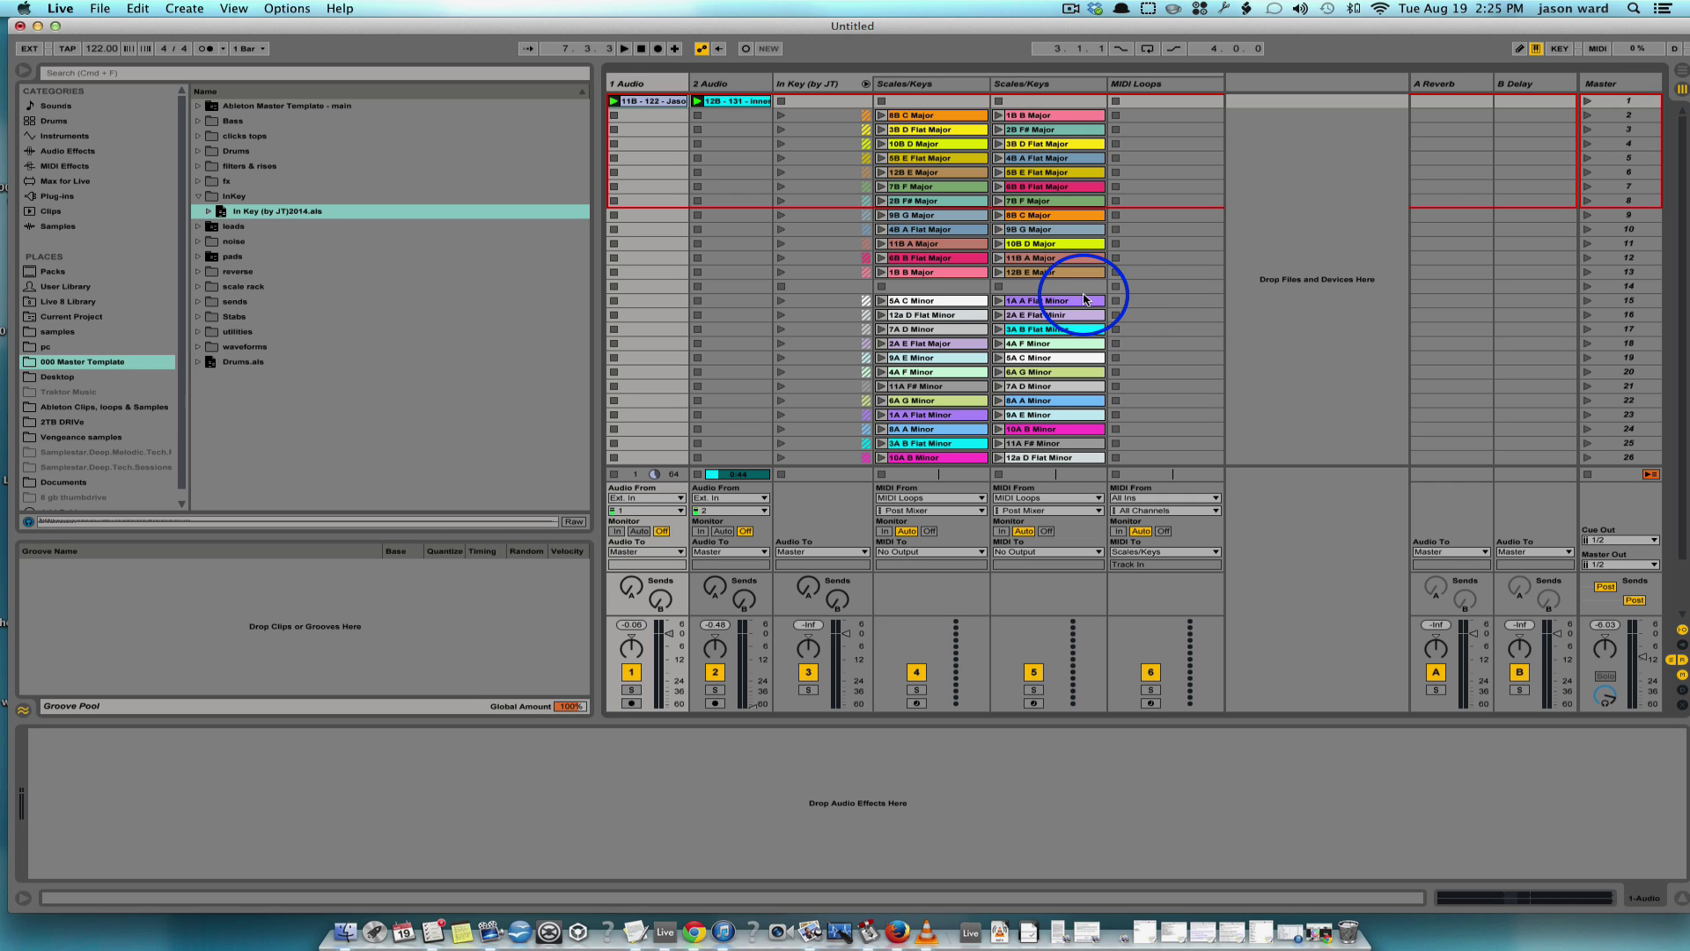
# - Delete the first Scales/Keys track, whose clips start with 8B C Major, keeping the one ordered by Camelot number
pyautogui.click(935, 87)
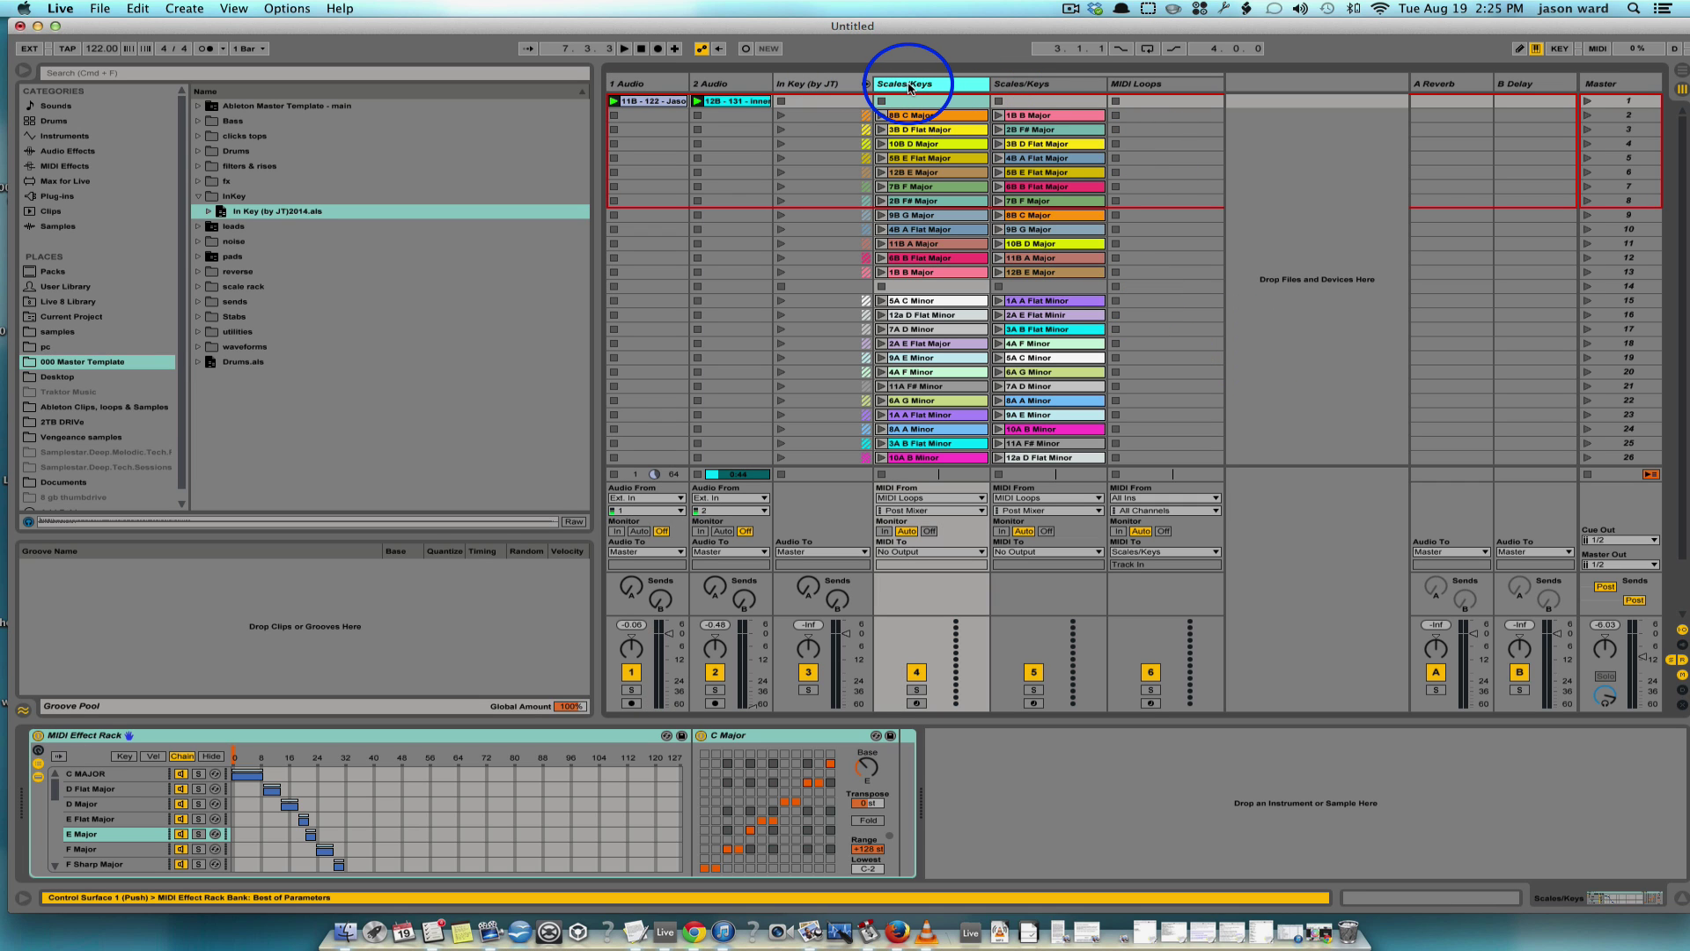
pyautogui.press('Delete')
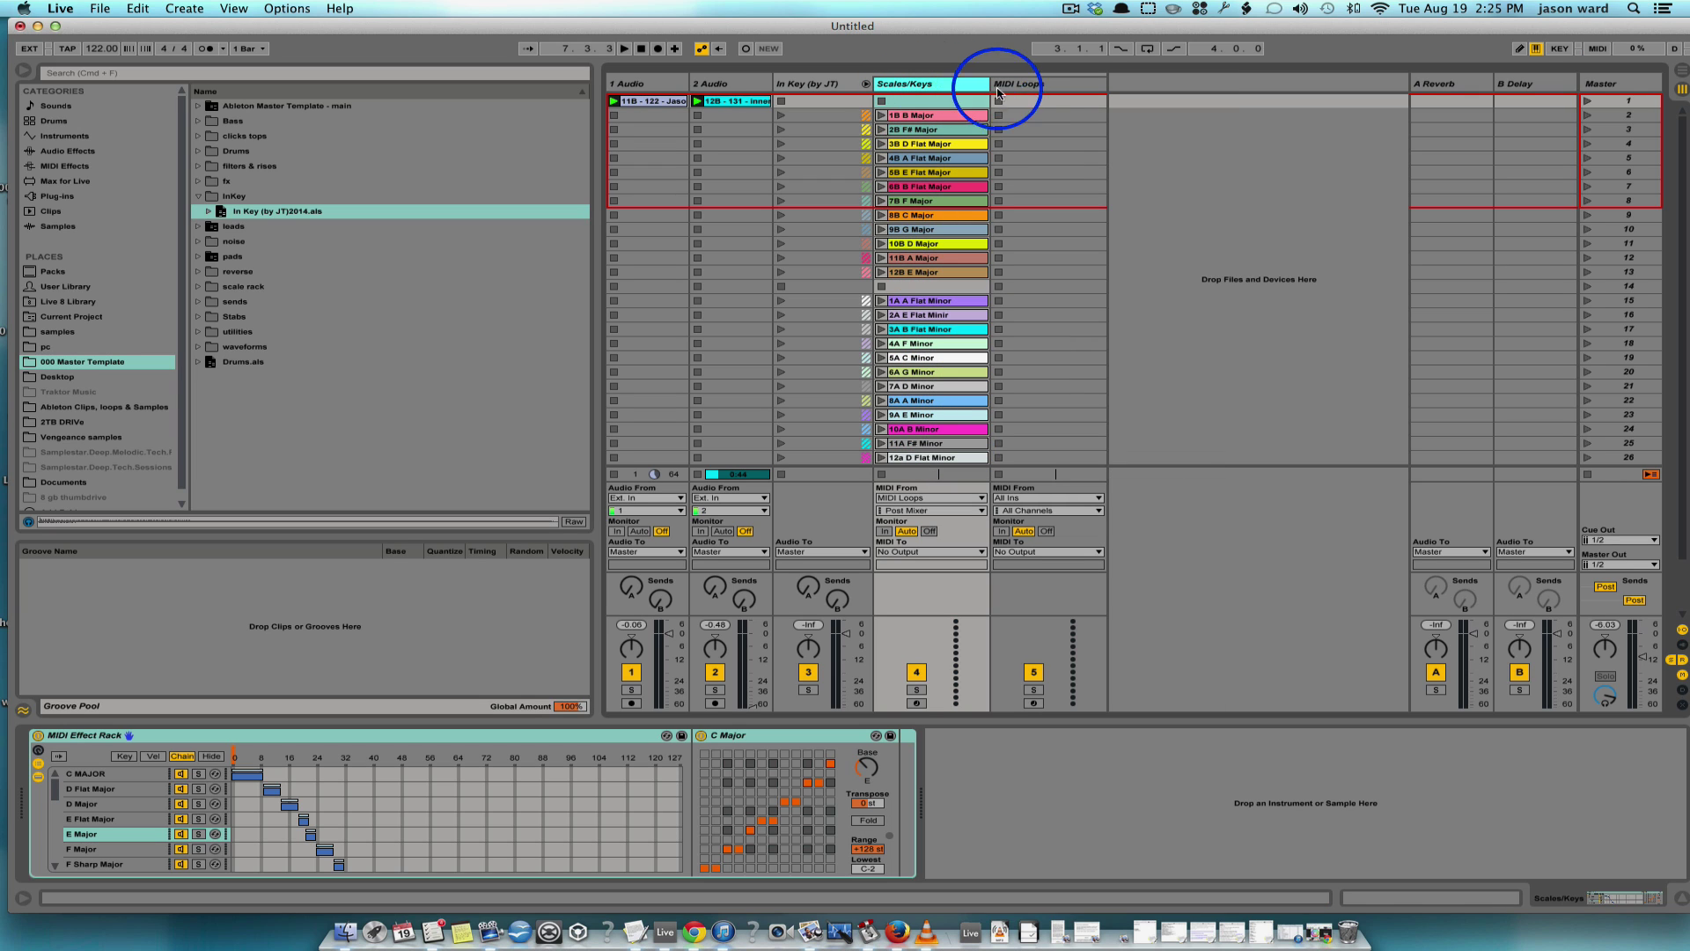
# - Create a MIDI clip in the first slot of MIDI Loops and fill beat 1 with four sixteenth notes, starting with D#3 and A#3
pyautogui.doubleClick(1052, 102)
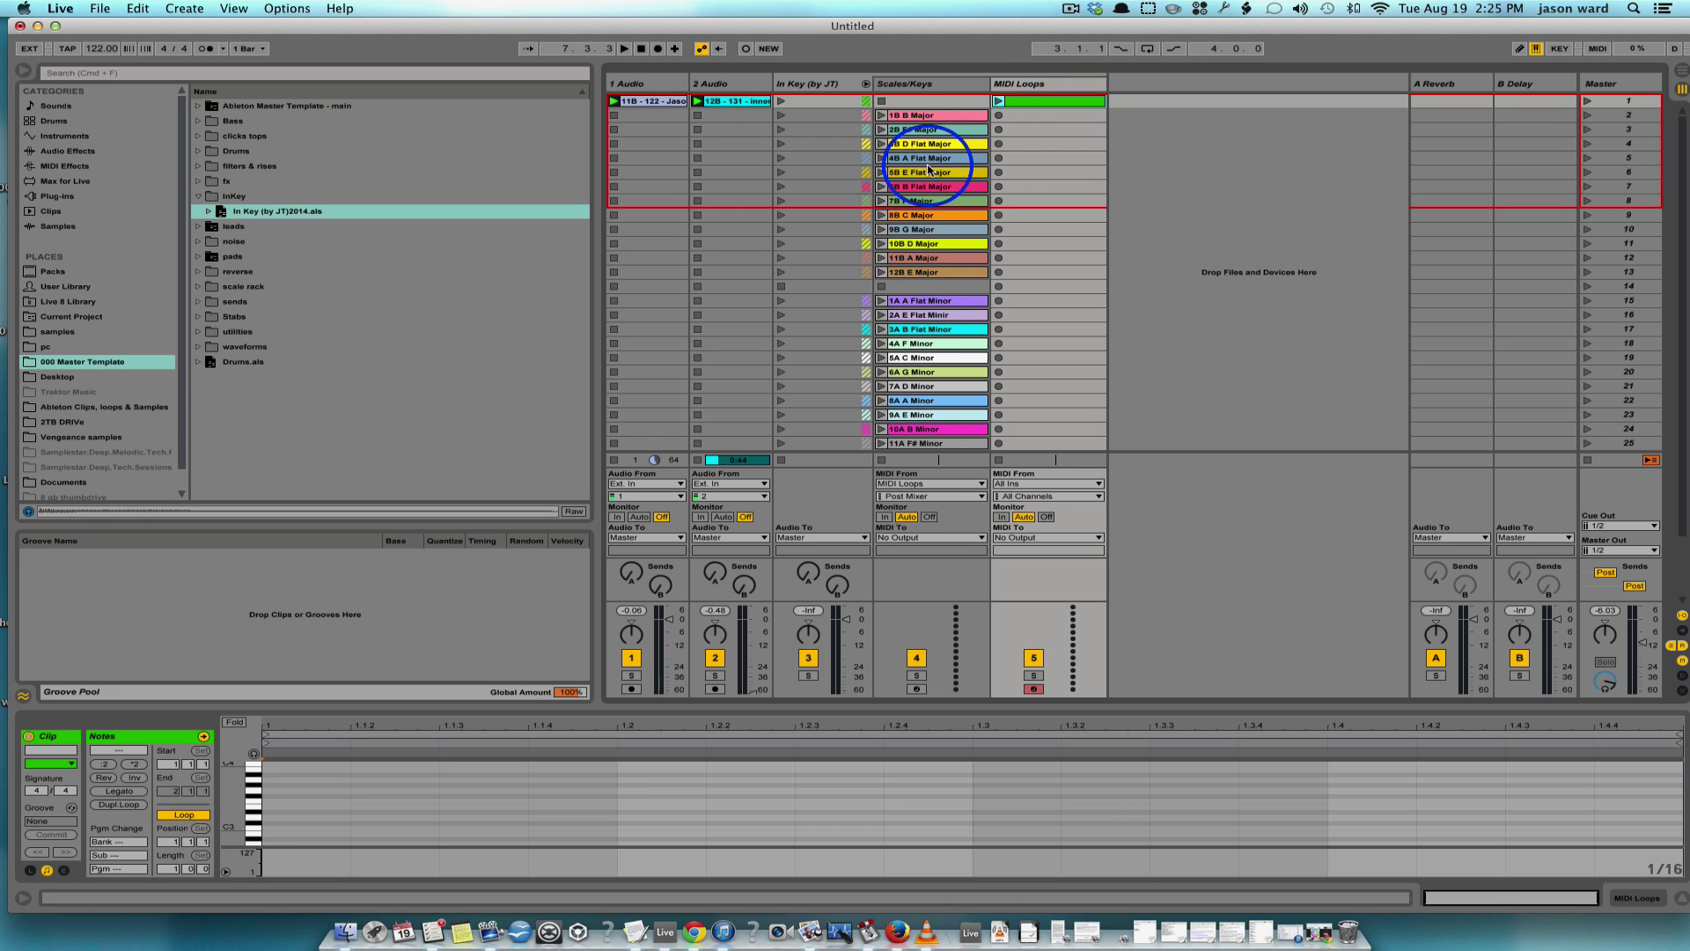
pyautogui.click(301, 811)
pyautogui.click(393, 774)
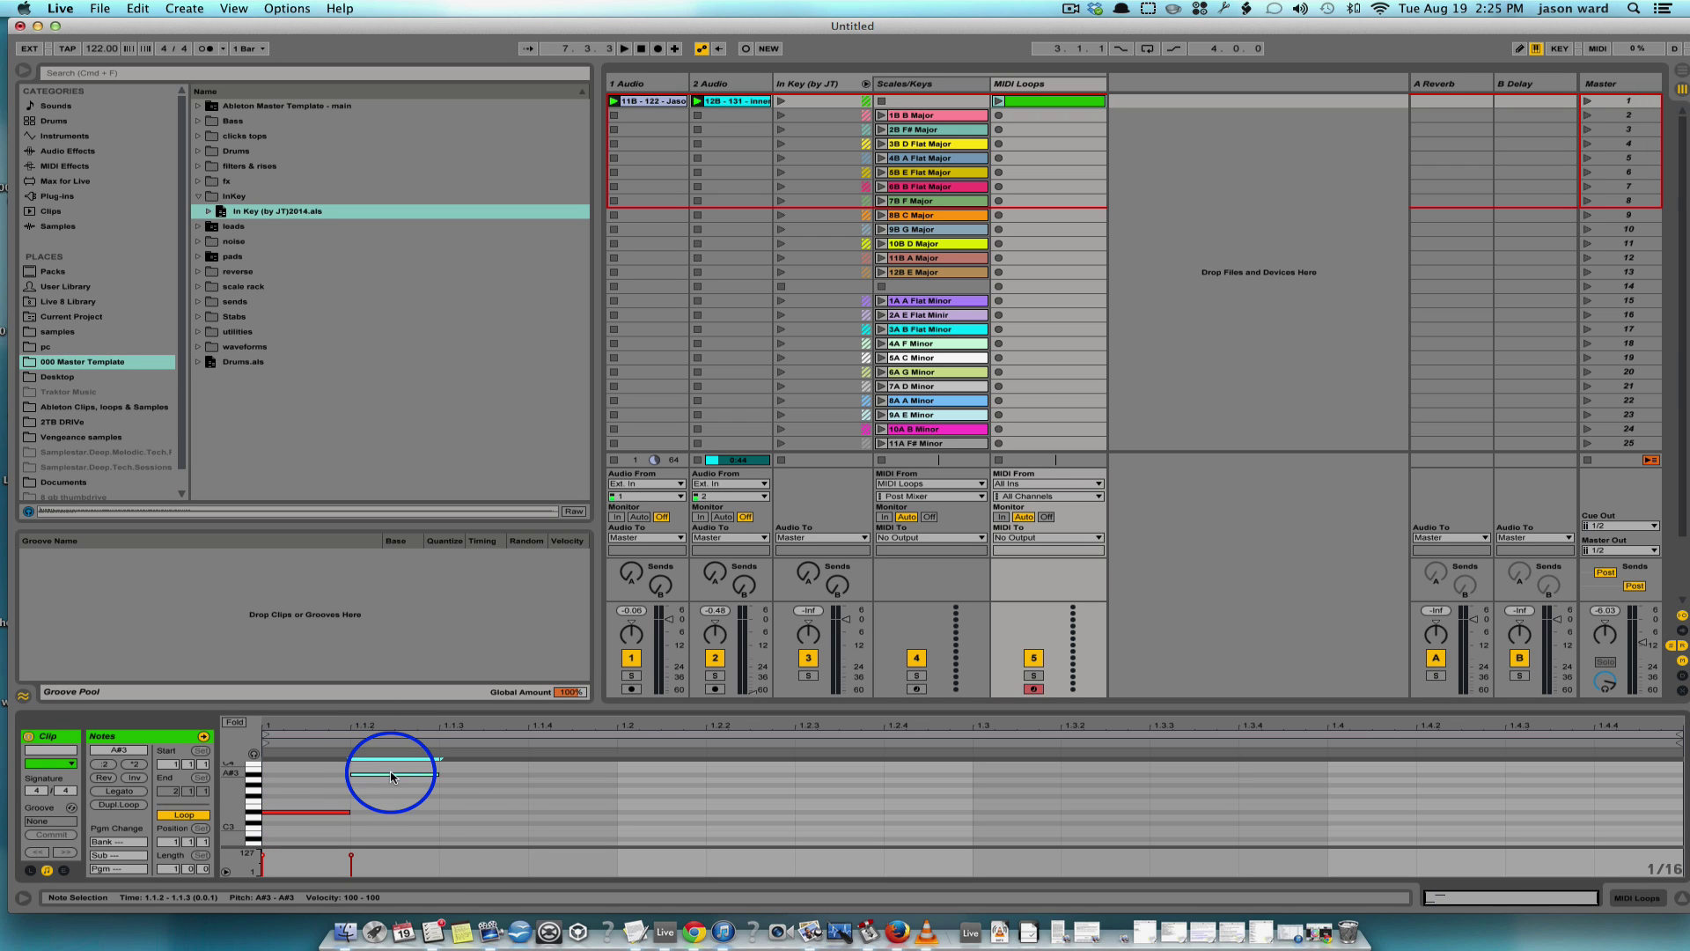
pyautogui.click(486, 833)
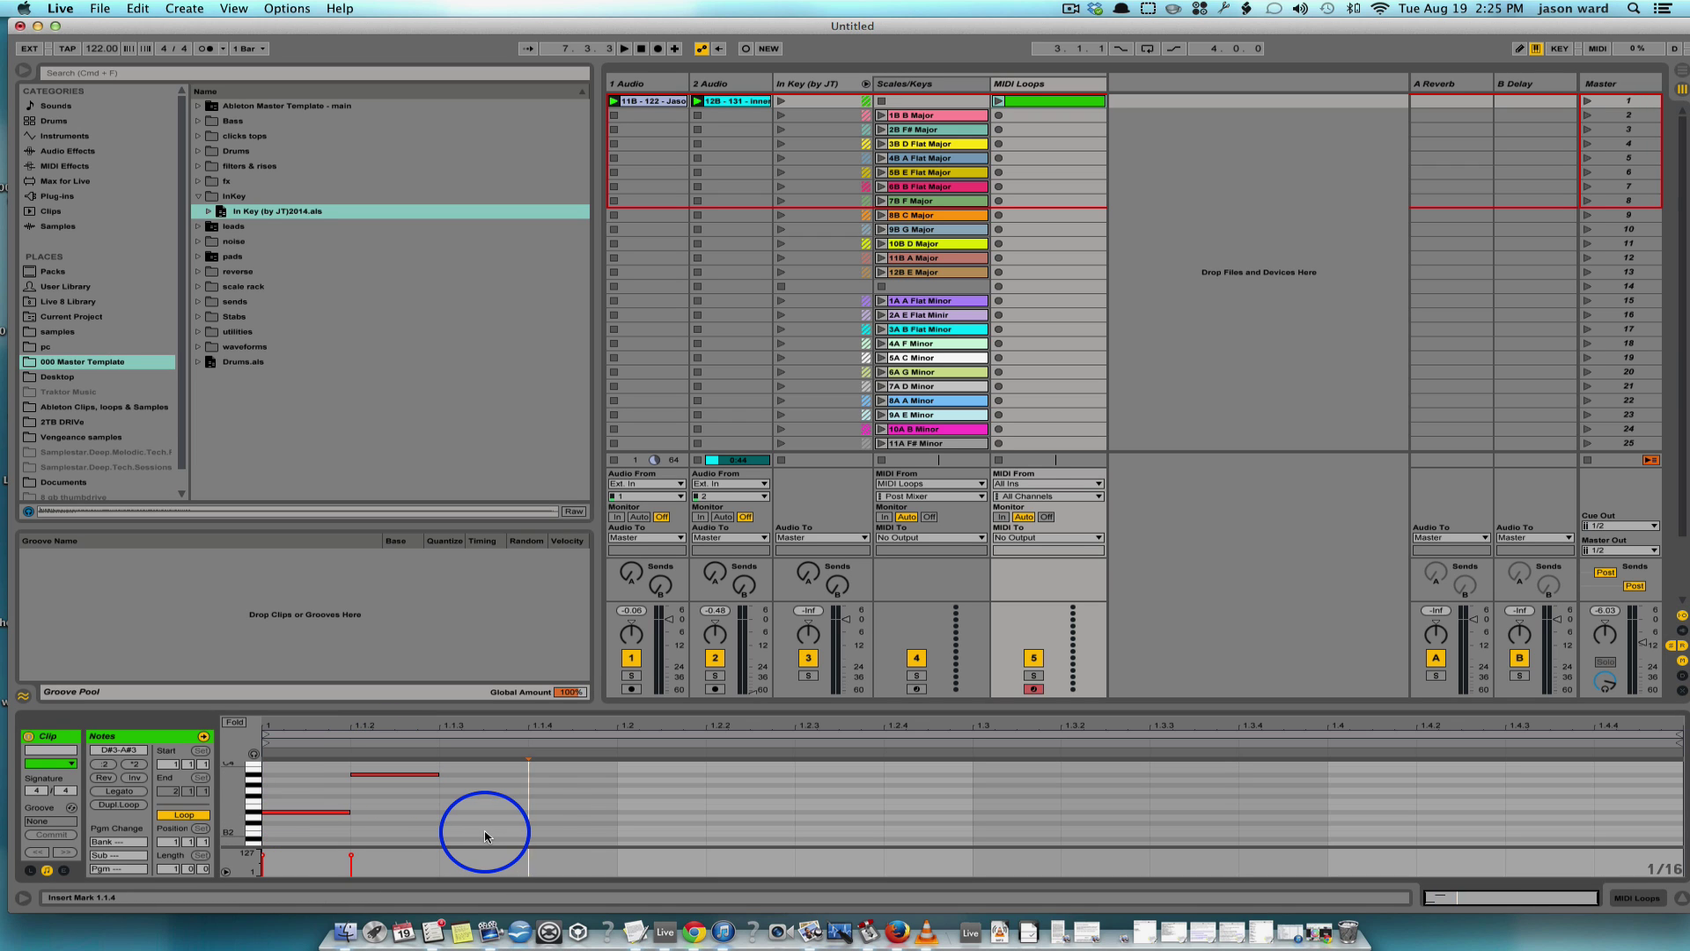
pyautogui.click(537, 817)
# - Add sixteenth notes over beats 2 to 4 of the clip, including B3 and D#3 at 1.2.3, E4 at 1.3.4 and A#3 at 1.4.2
pyautogui.click(811, 769)
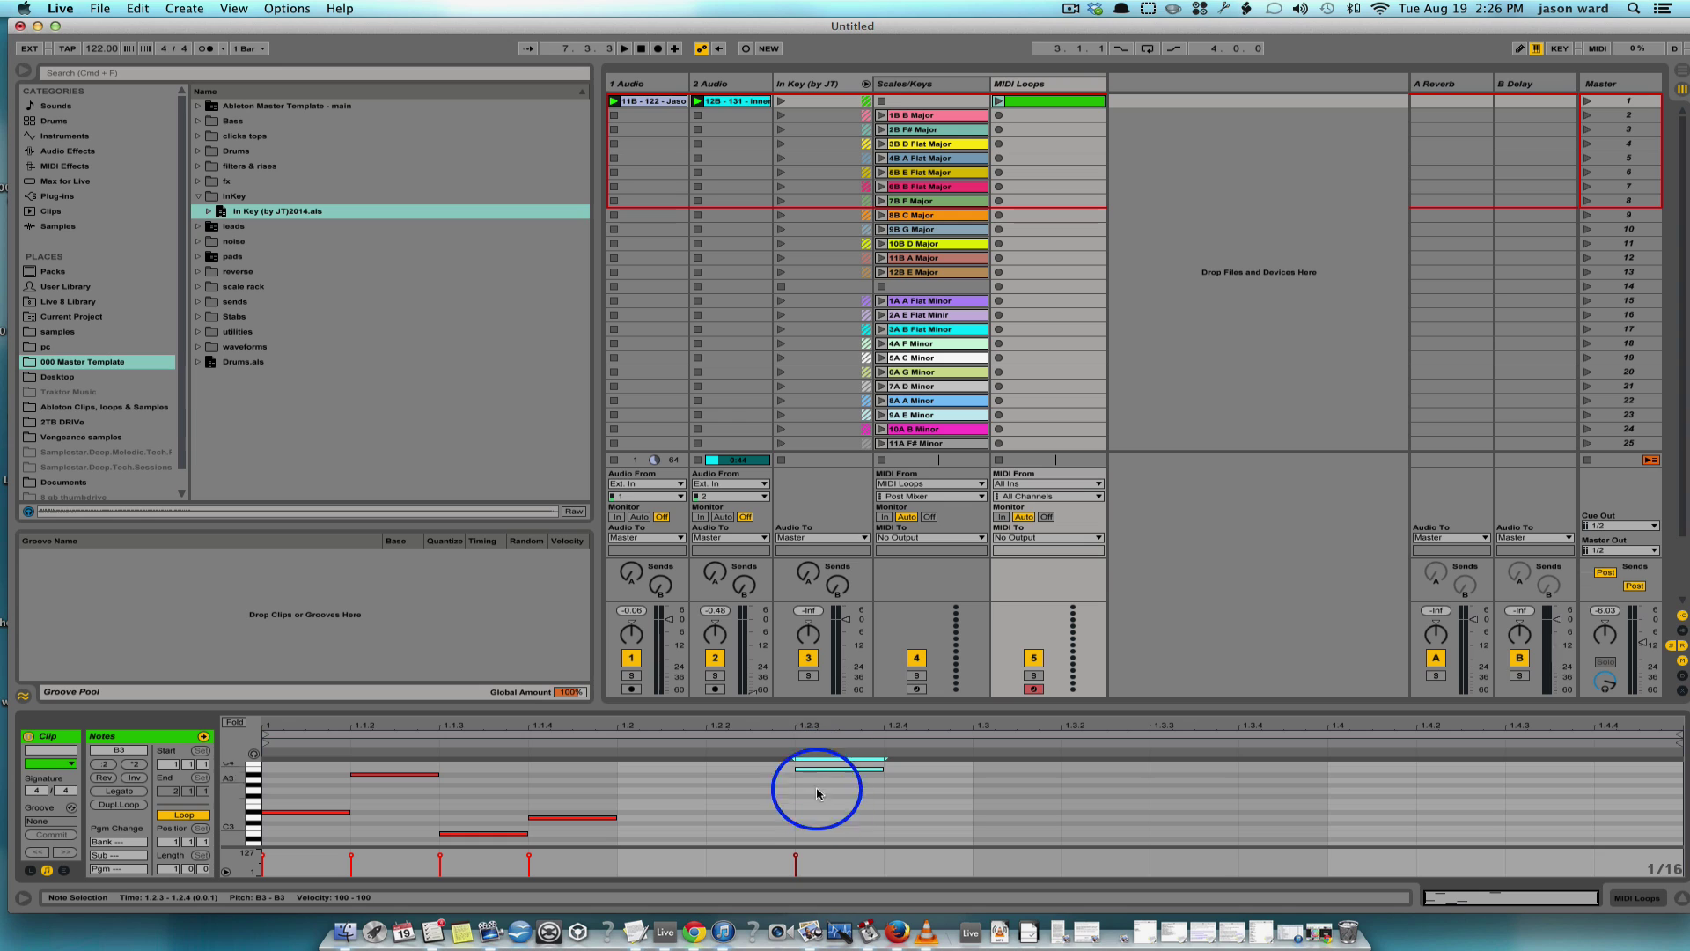
pyautogui.click(830, 811)
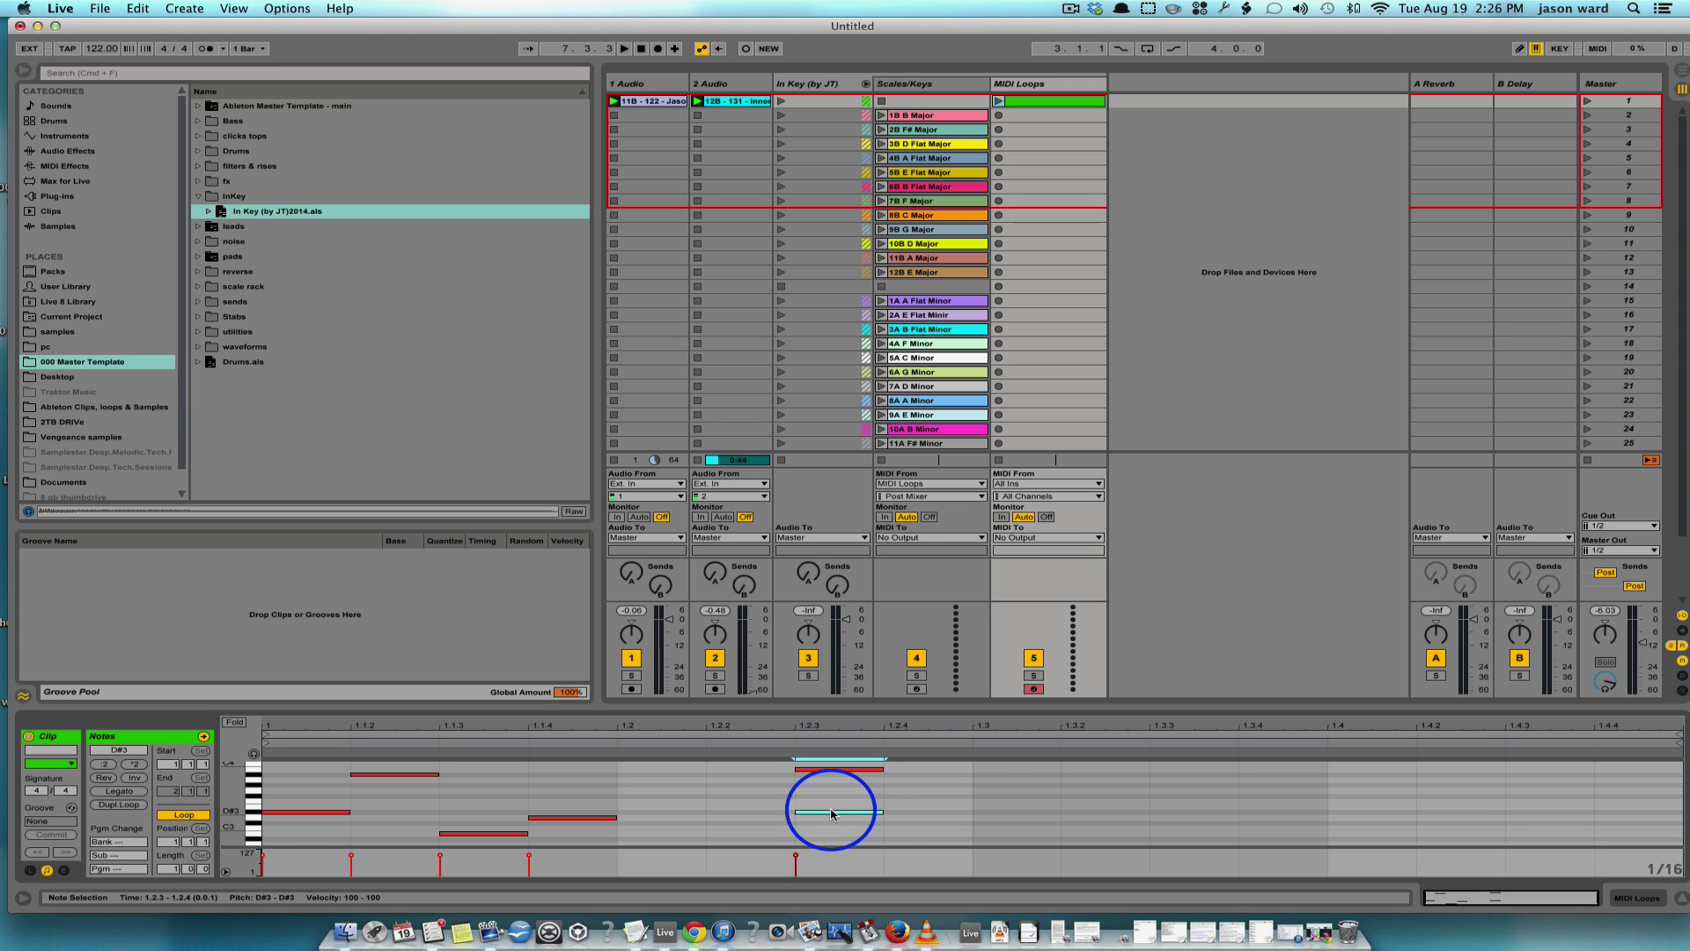
pyautogui.click(956, 795)
pyautogui.click(1169, 762)
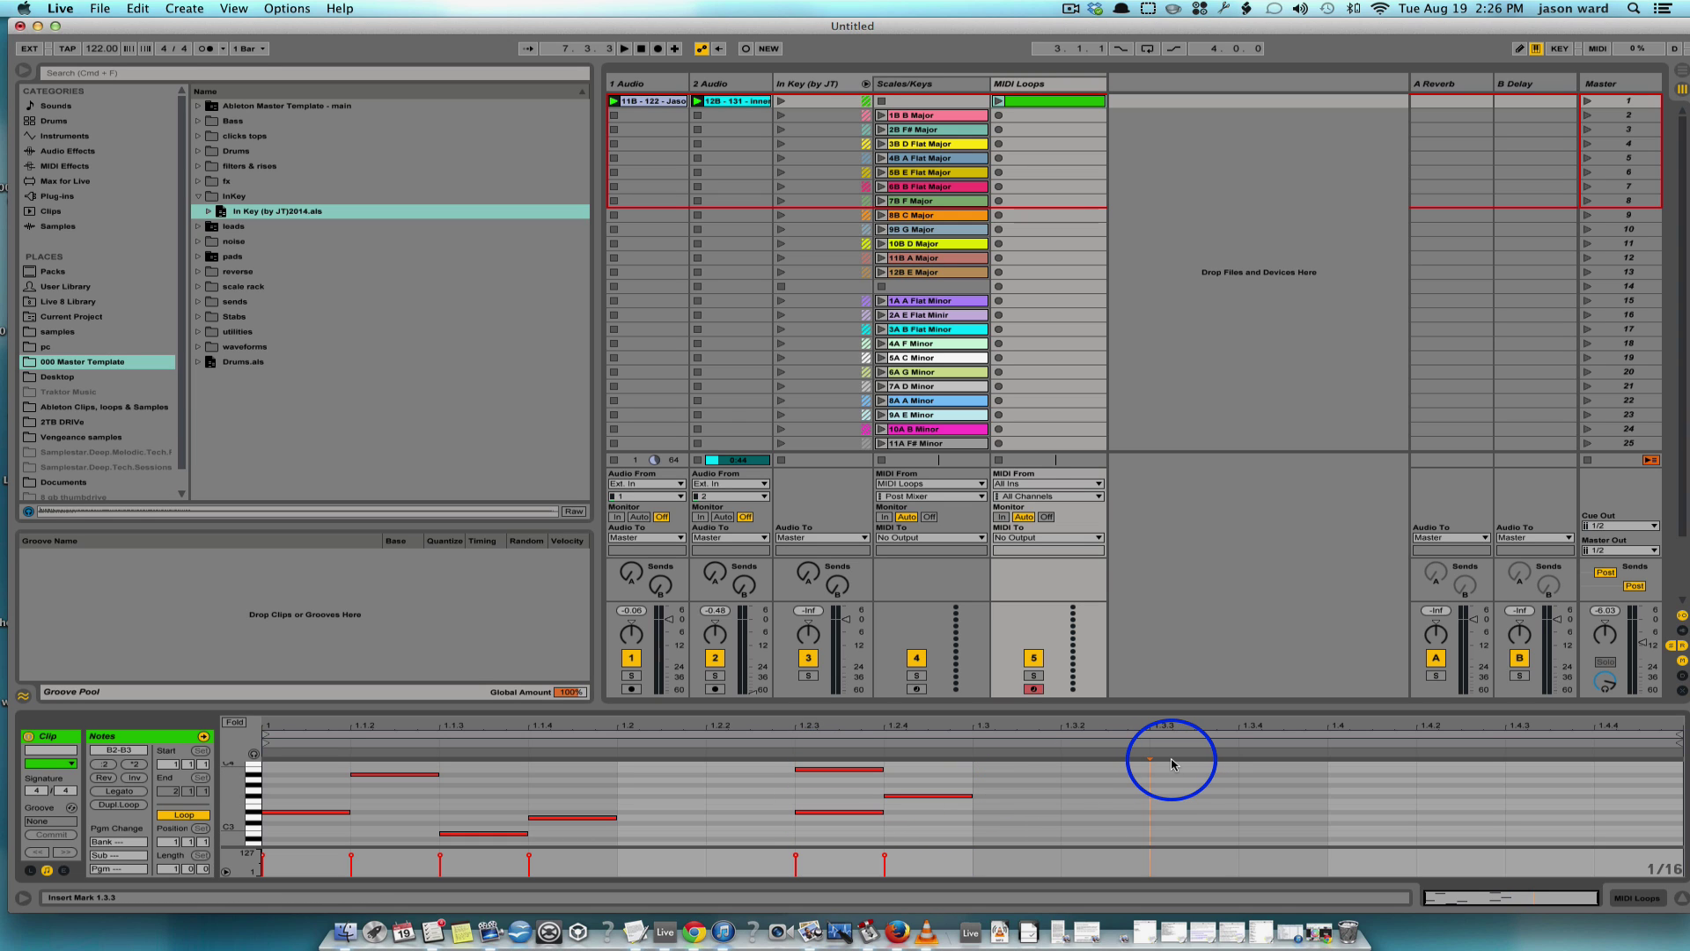
pyautogui.scroll(3, 1177, 771)
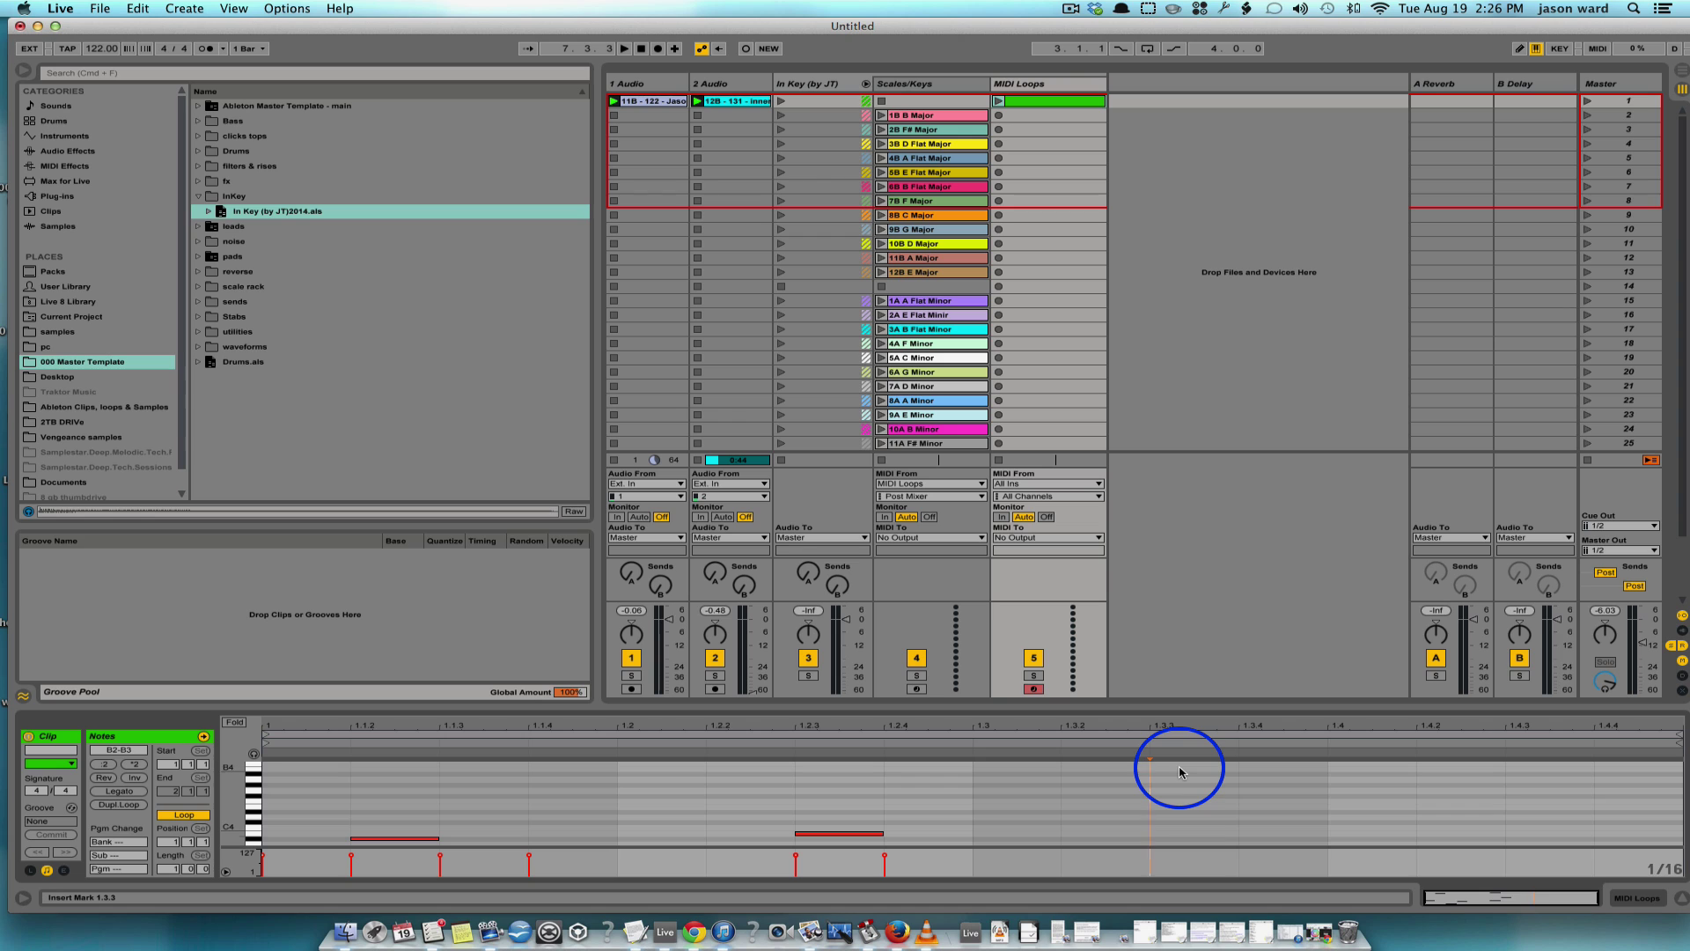
pyautogui.click(1179, 772)
pyautogui.click(1302, 805)
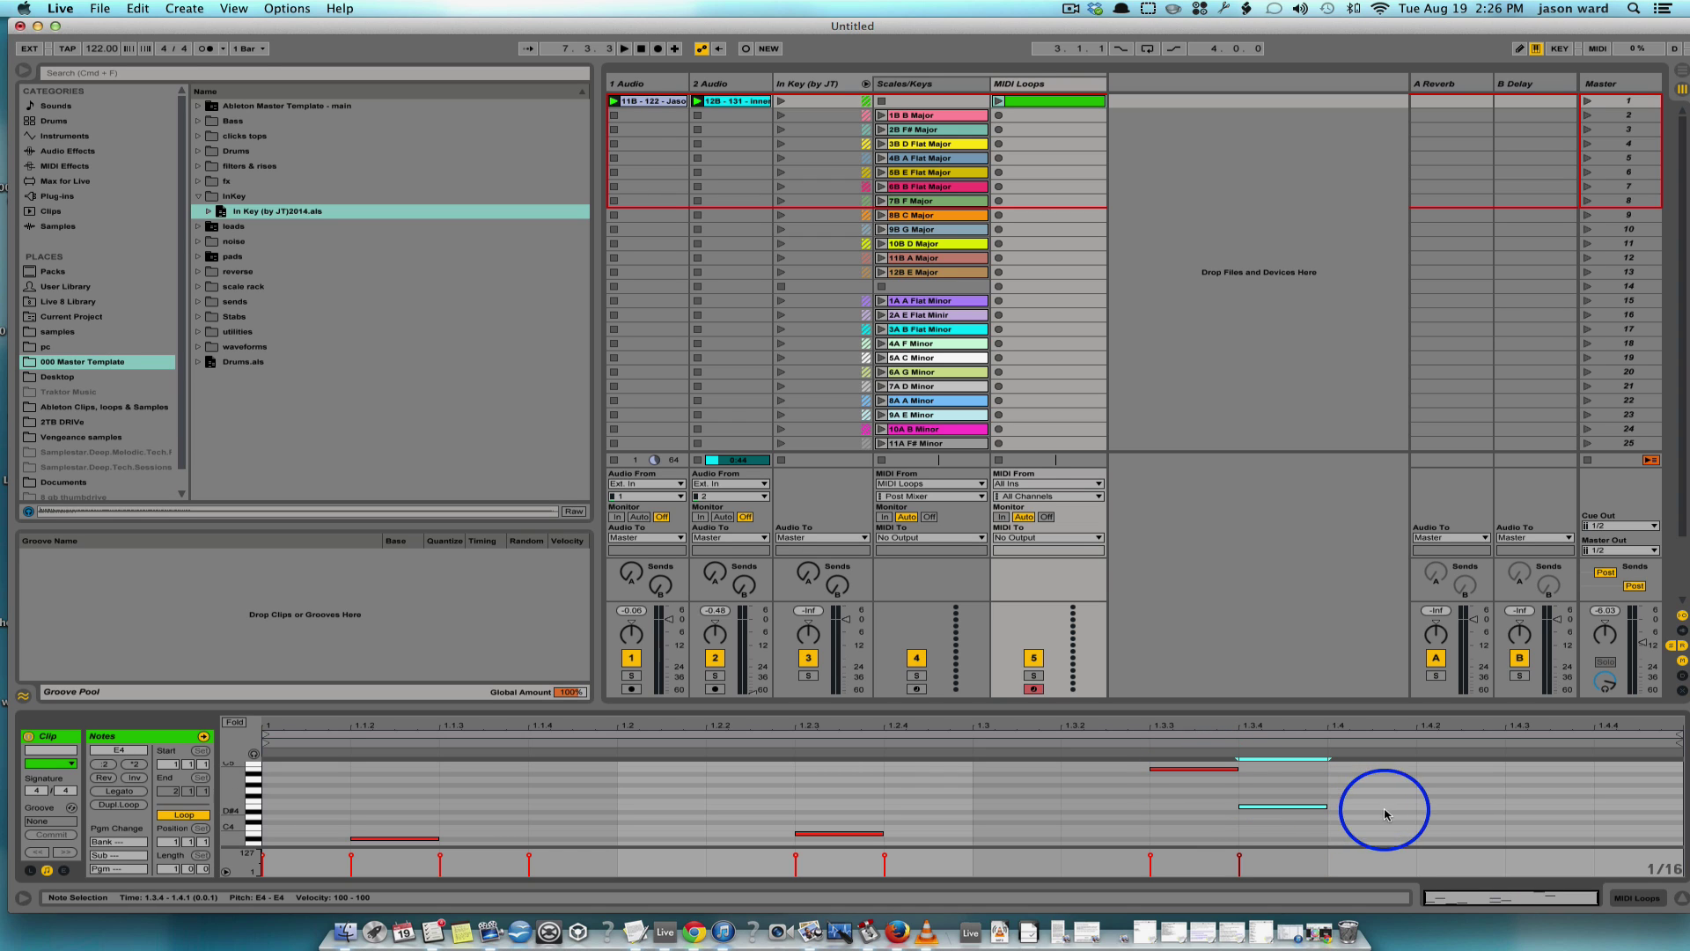
pyautogui.click(1434, 838)
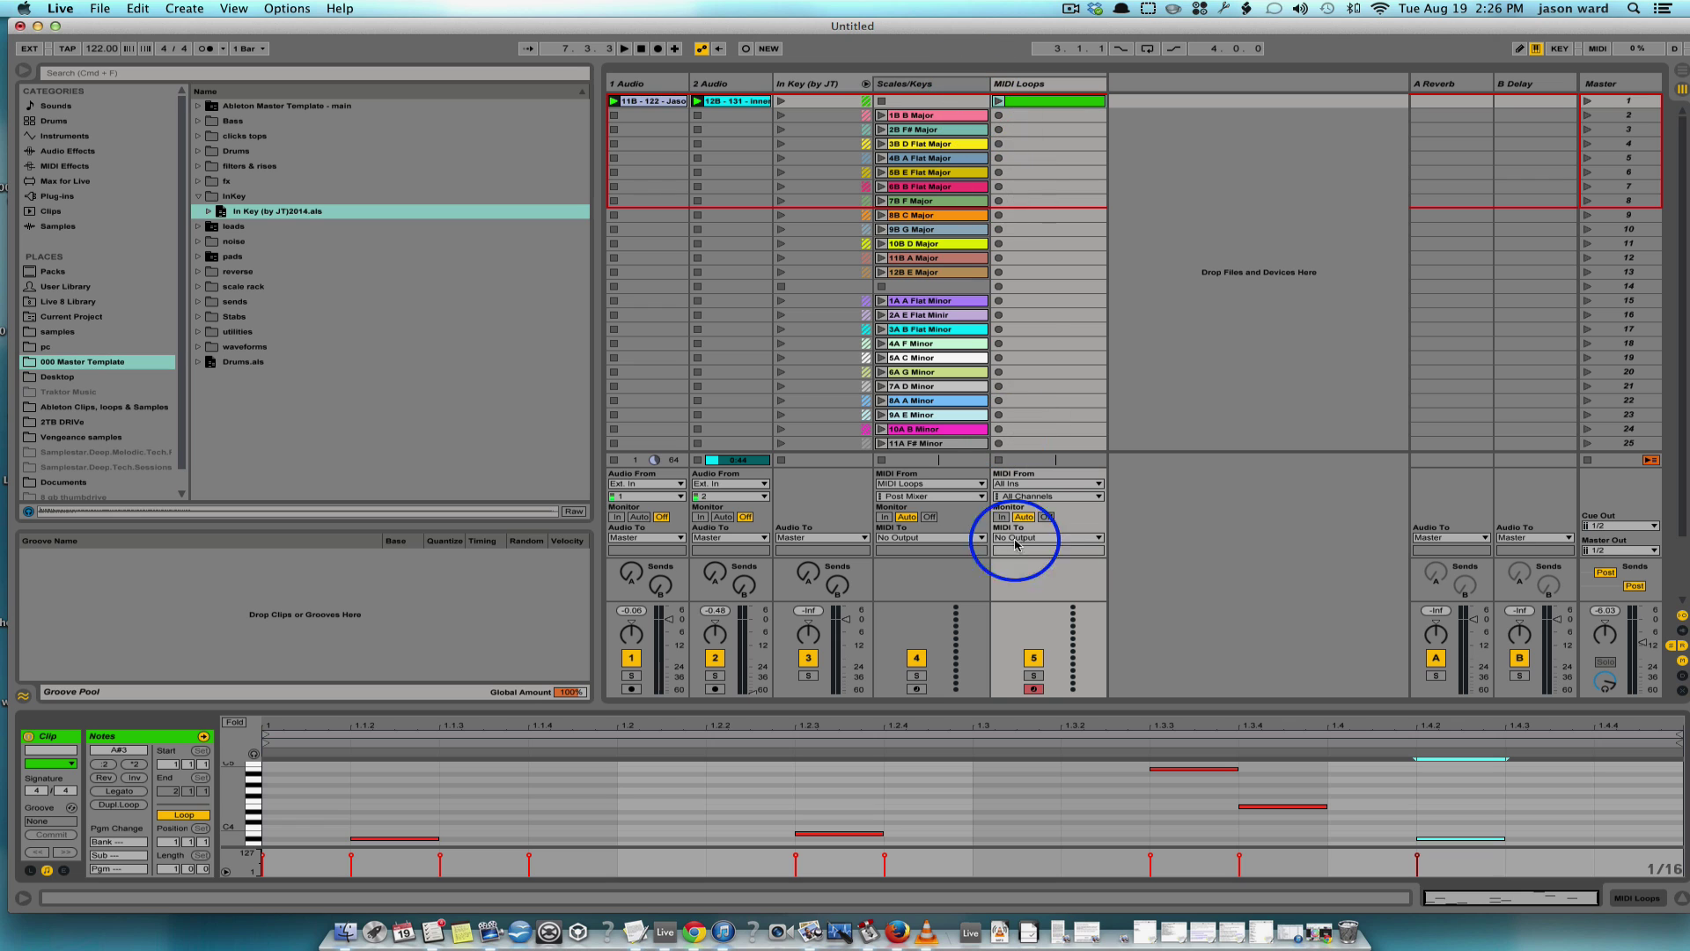
# - Load the Old School Roads.adg preset from the Electric Piano & Keys instruments after the scale rack on the Scales/Keys track
pyautogui.click(1045, 81)
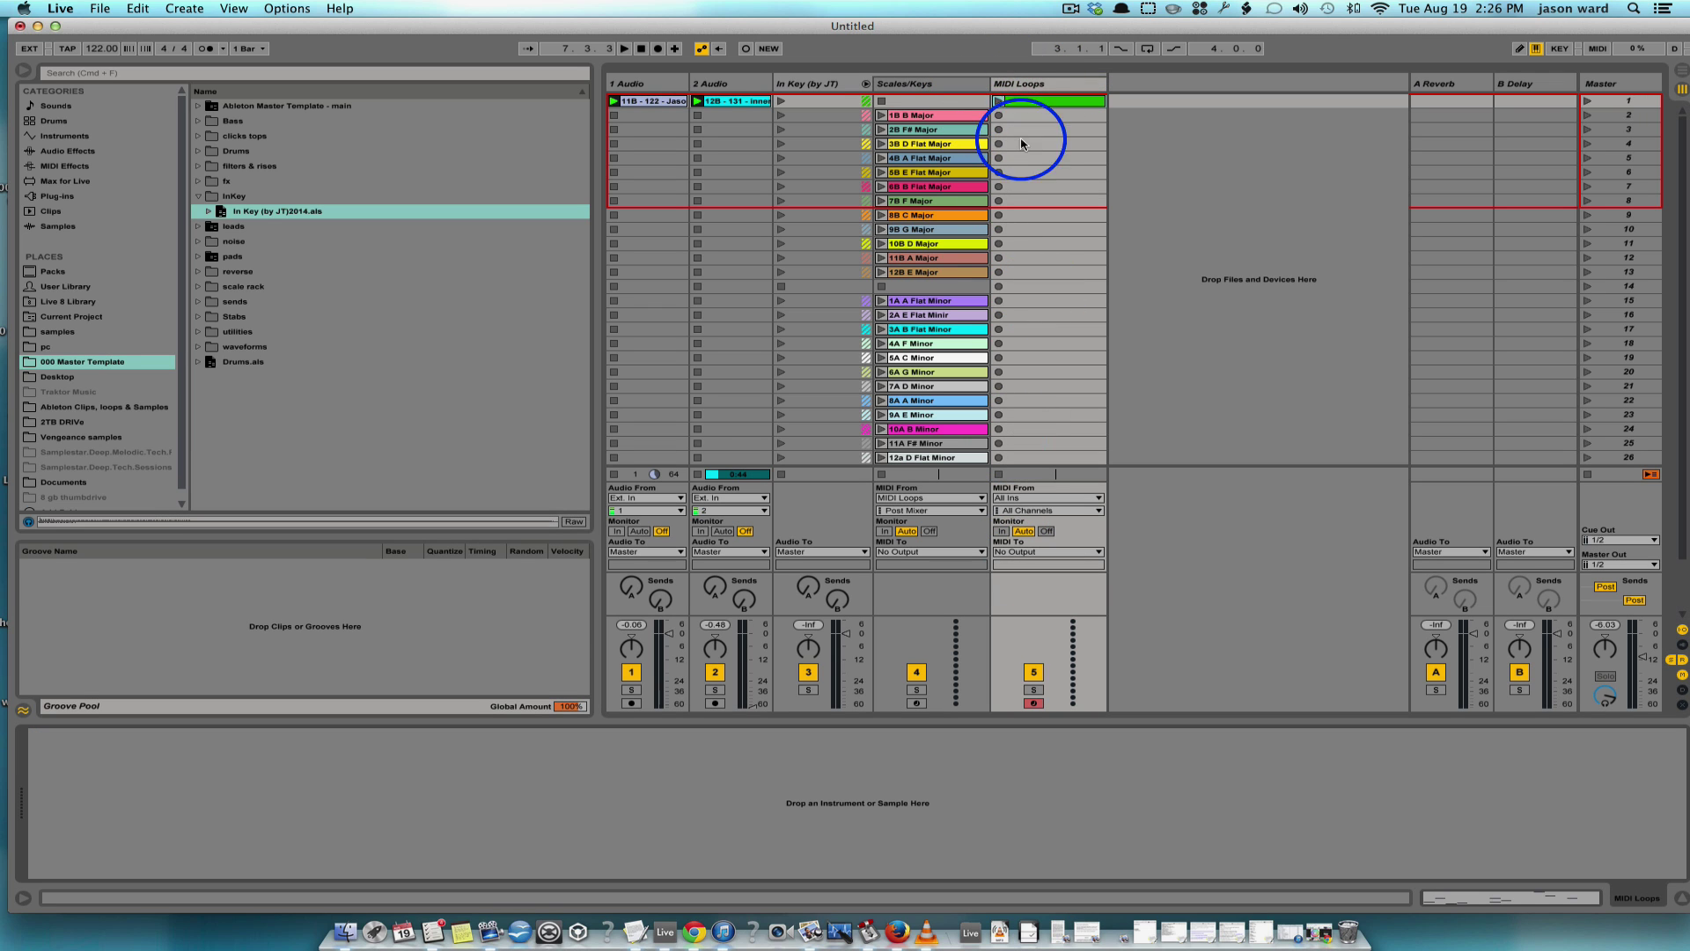
pyautogui.click(917, 86)
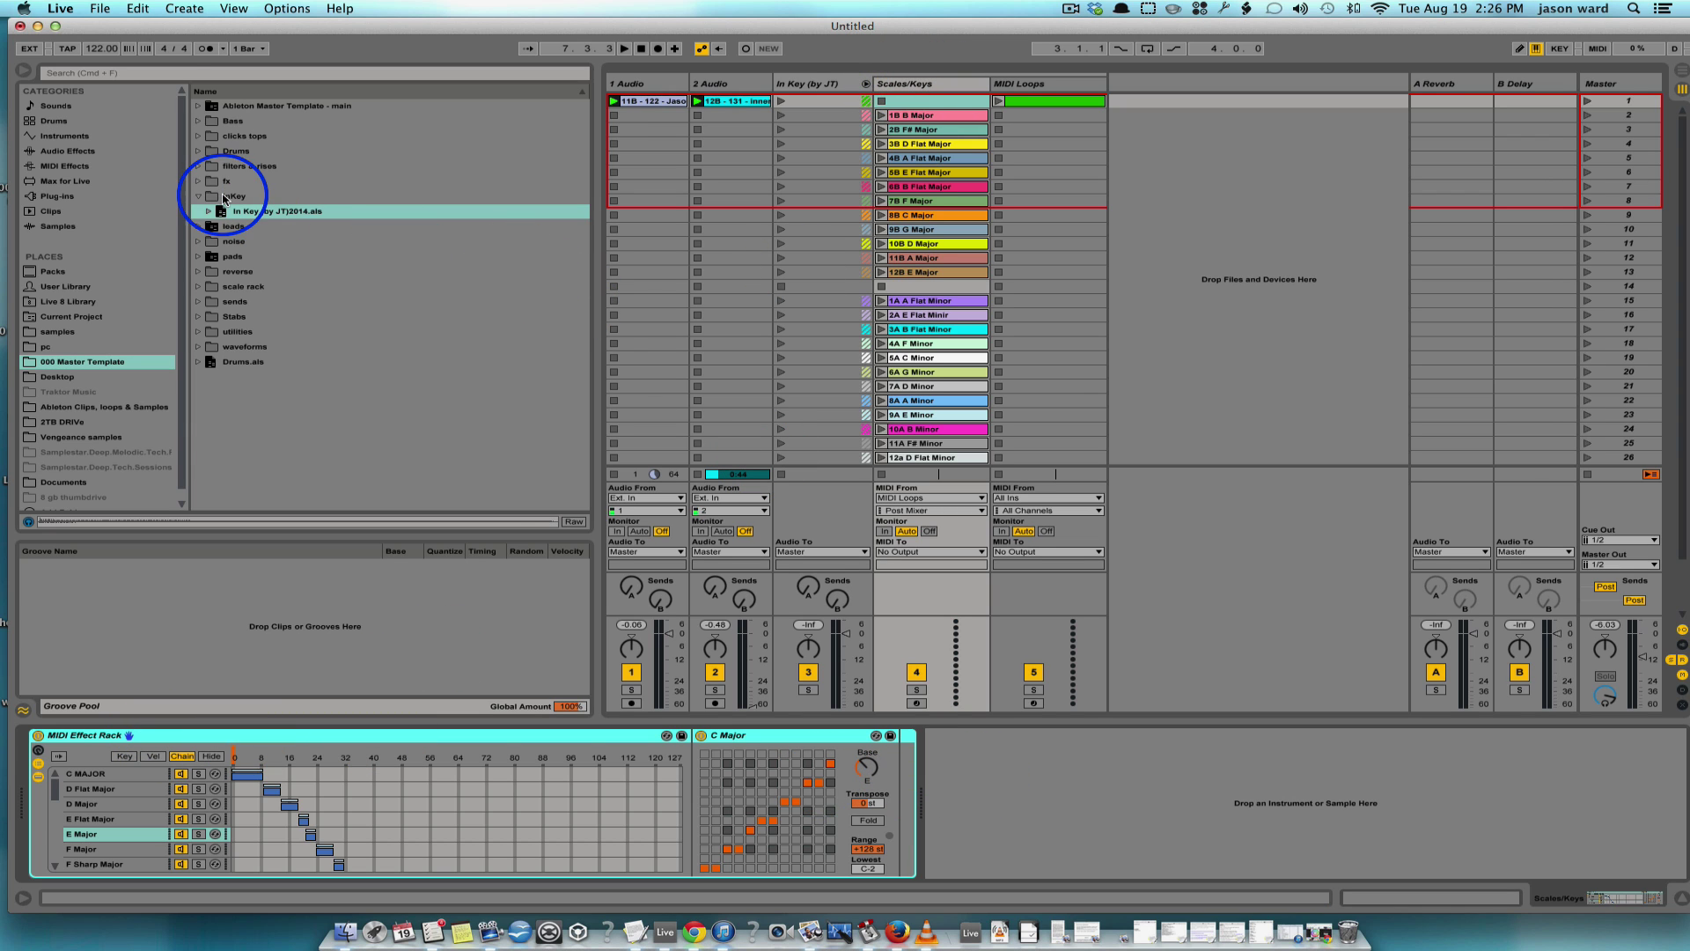
pyautogui.click(72, 136)
pyautogui.click(198, 151)
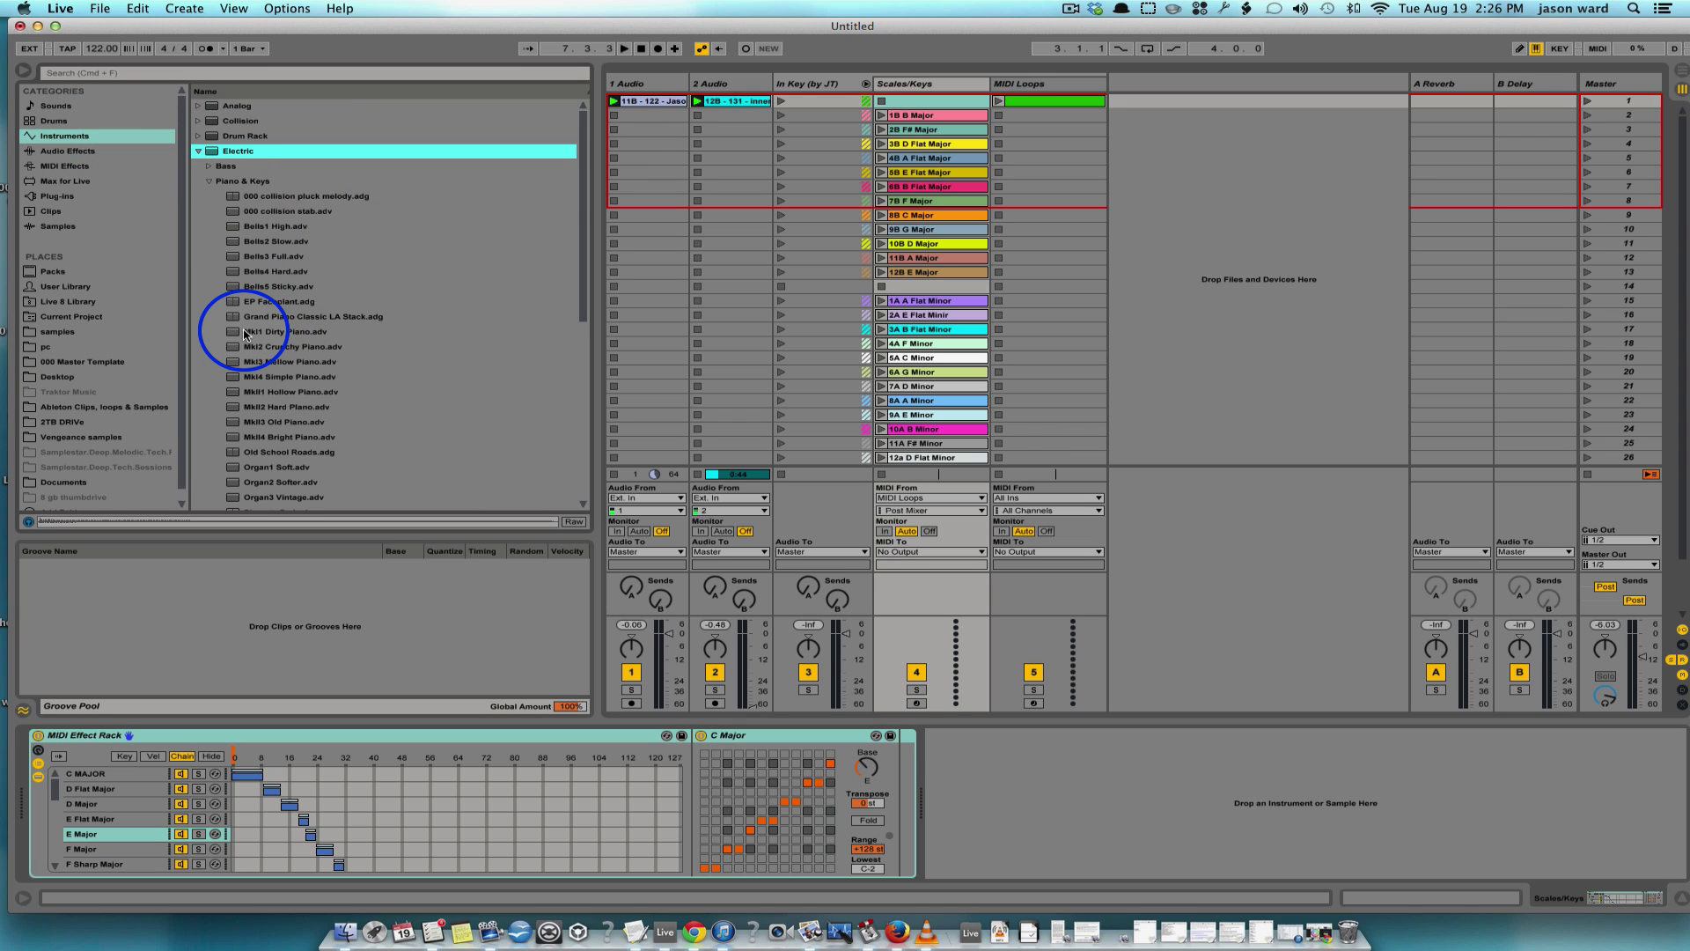
pyautogui.scroll(-1, 246, 334)
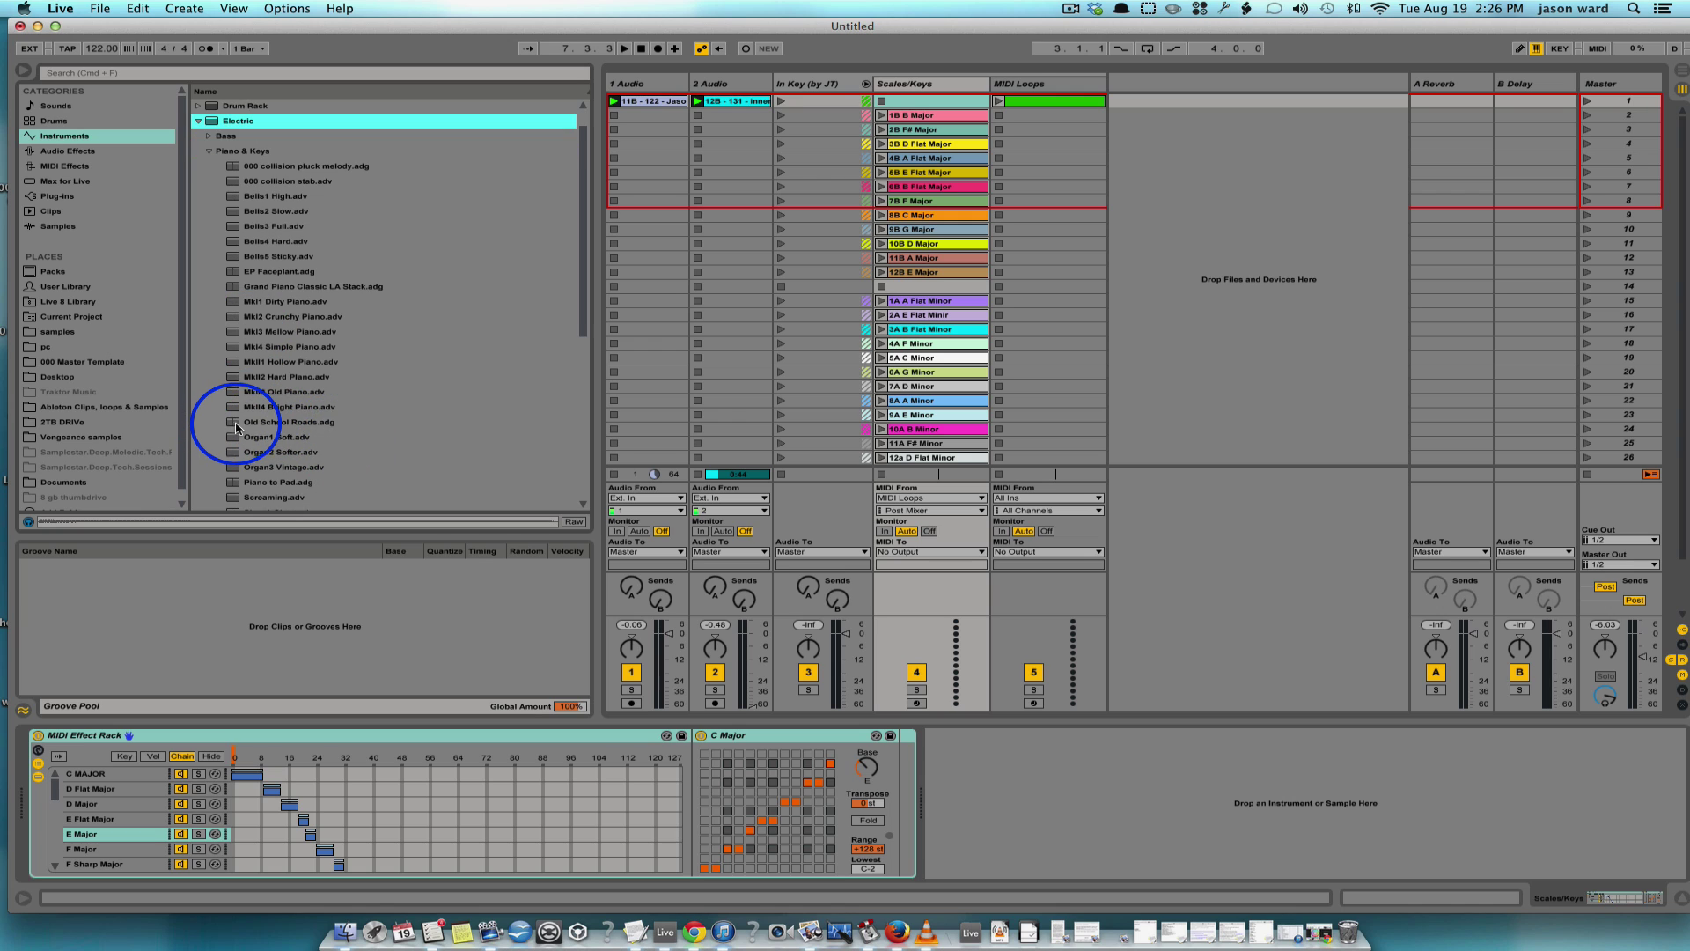
pyautogui.click(229, 424)
pyautogui.moveTo(227, 426); pyautogui.dragTo(1120, 811)
# - Arm the MIDI Loops track for recording and set the Scales/Keys track's monitoring to In
pyautogui.click(1033, 703)
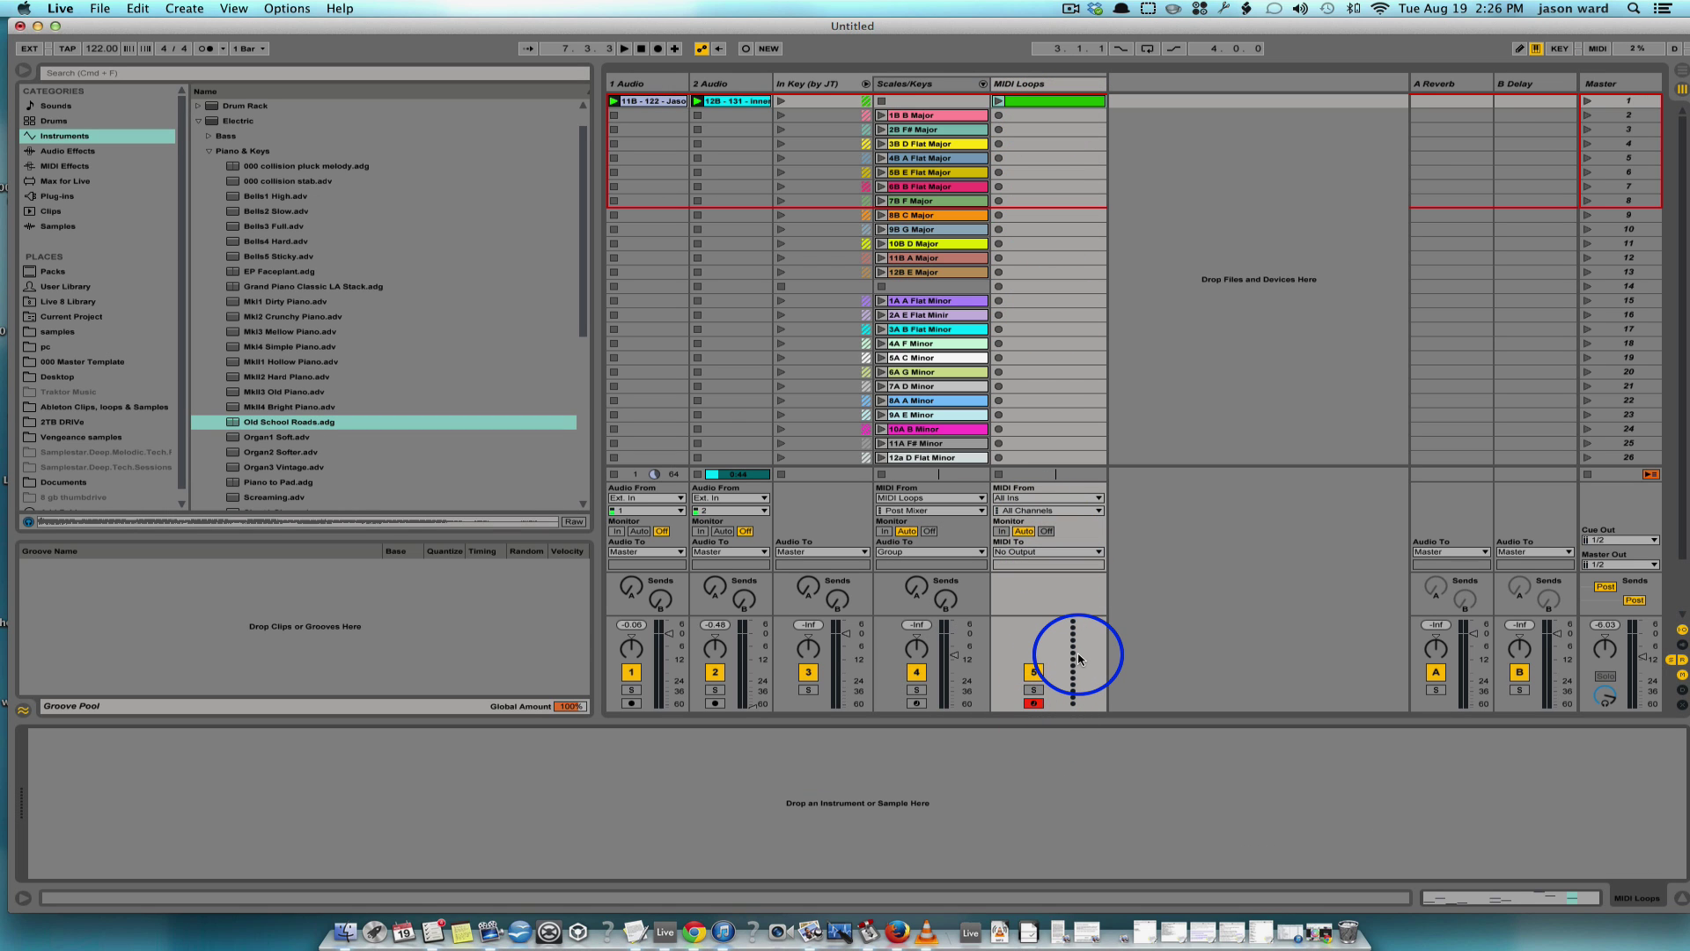
pyautogui.click(935, 84)
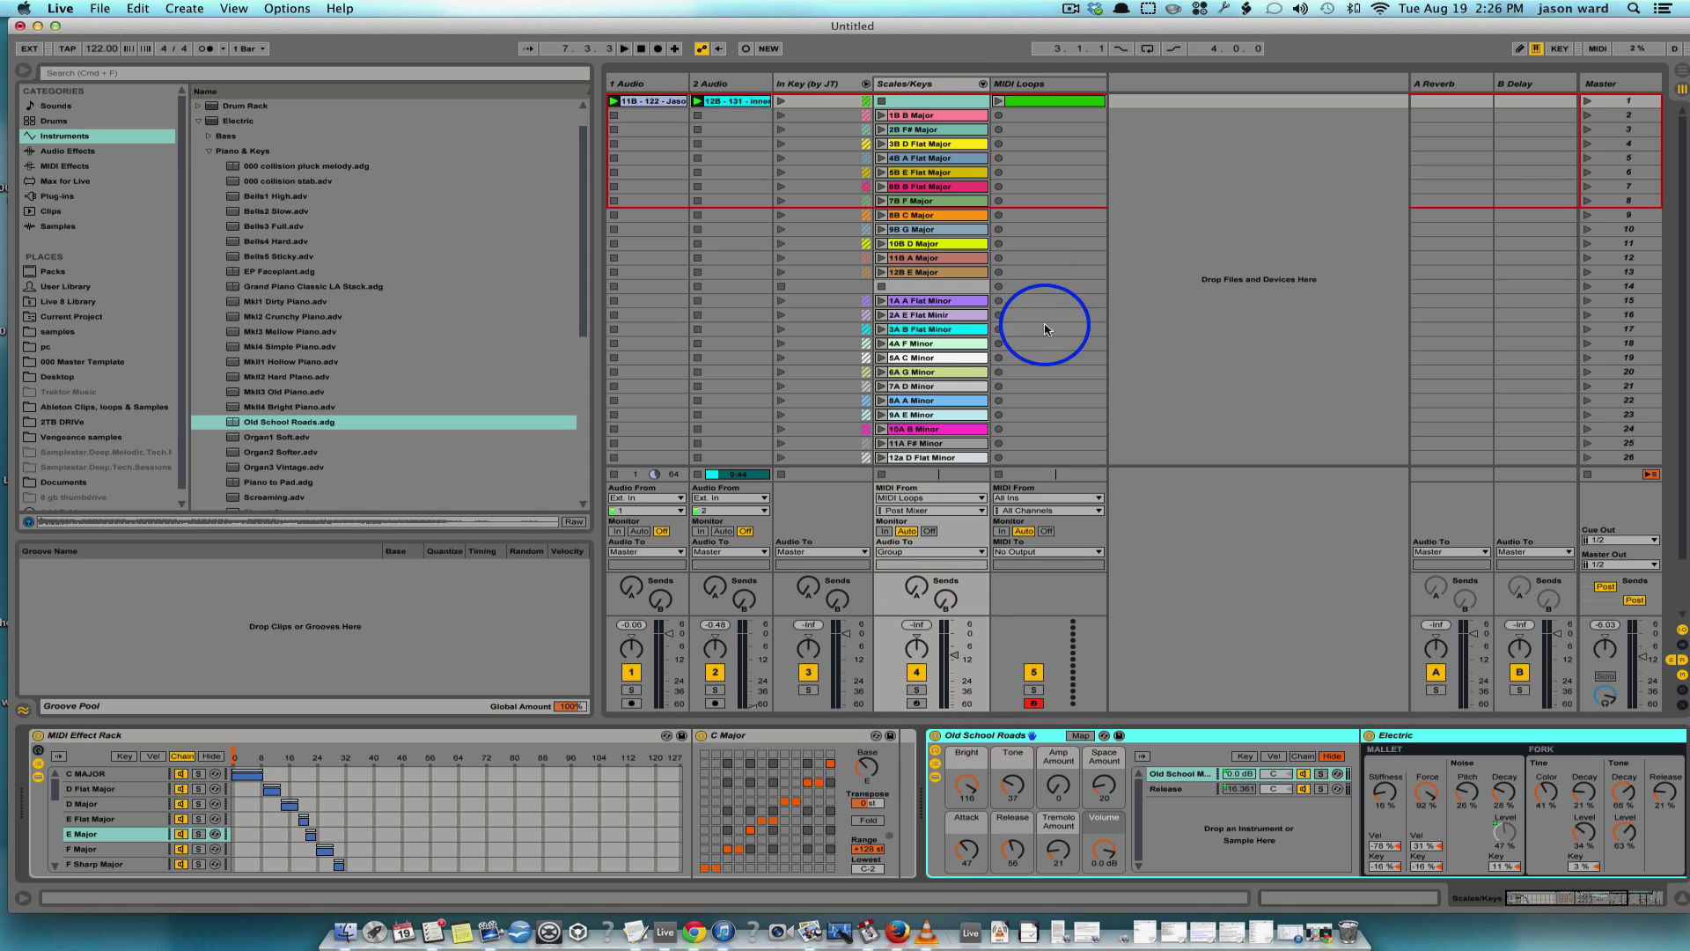
pyautogui.click(1035, 89)
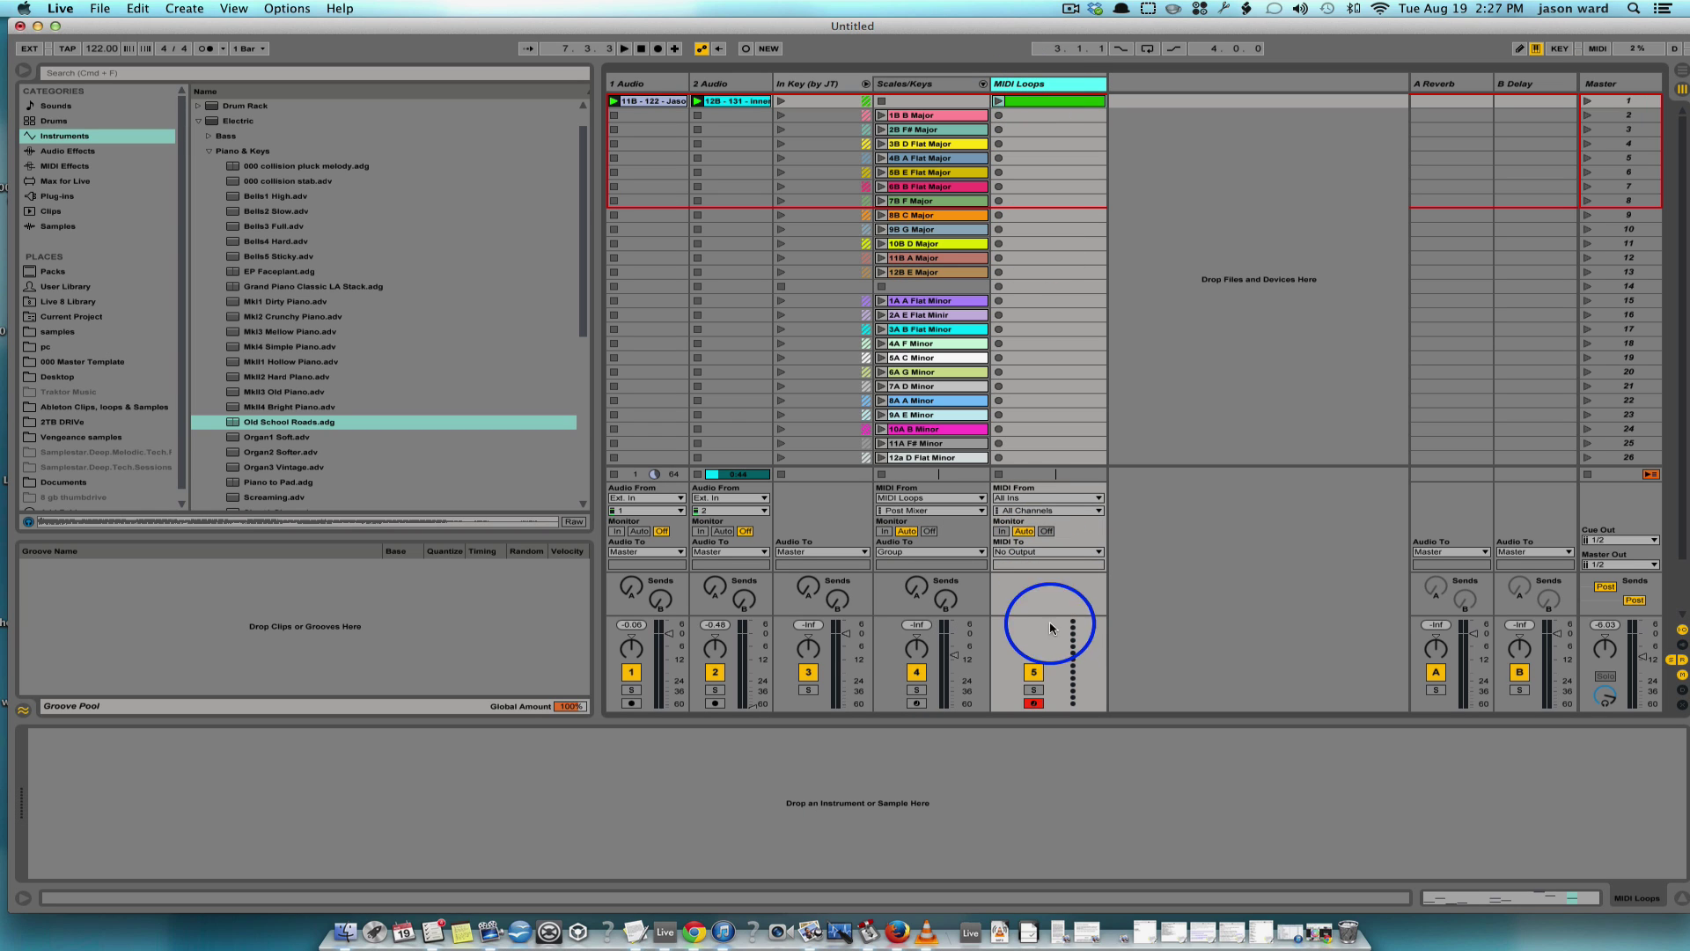
pyautogui.click(913, 84)
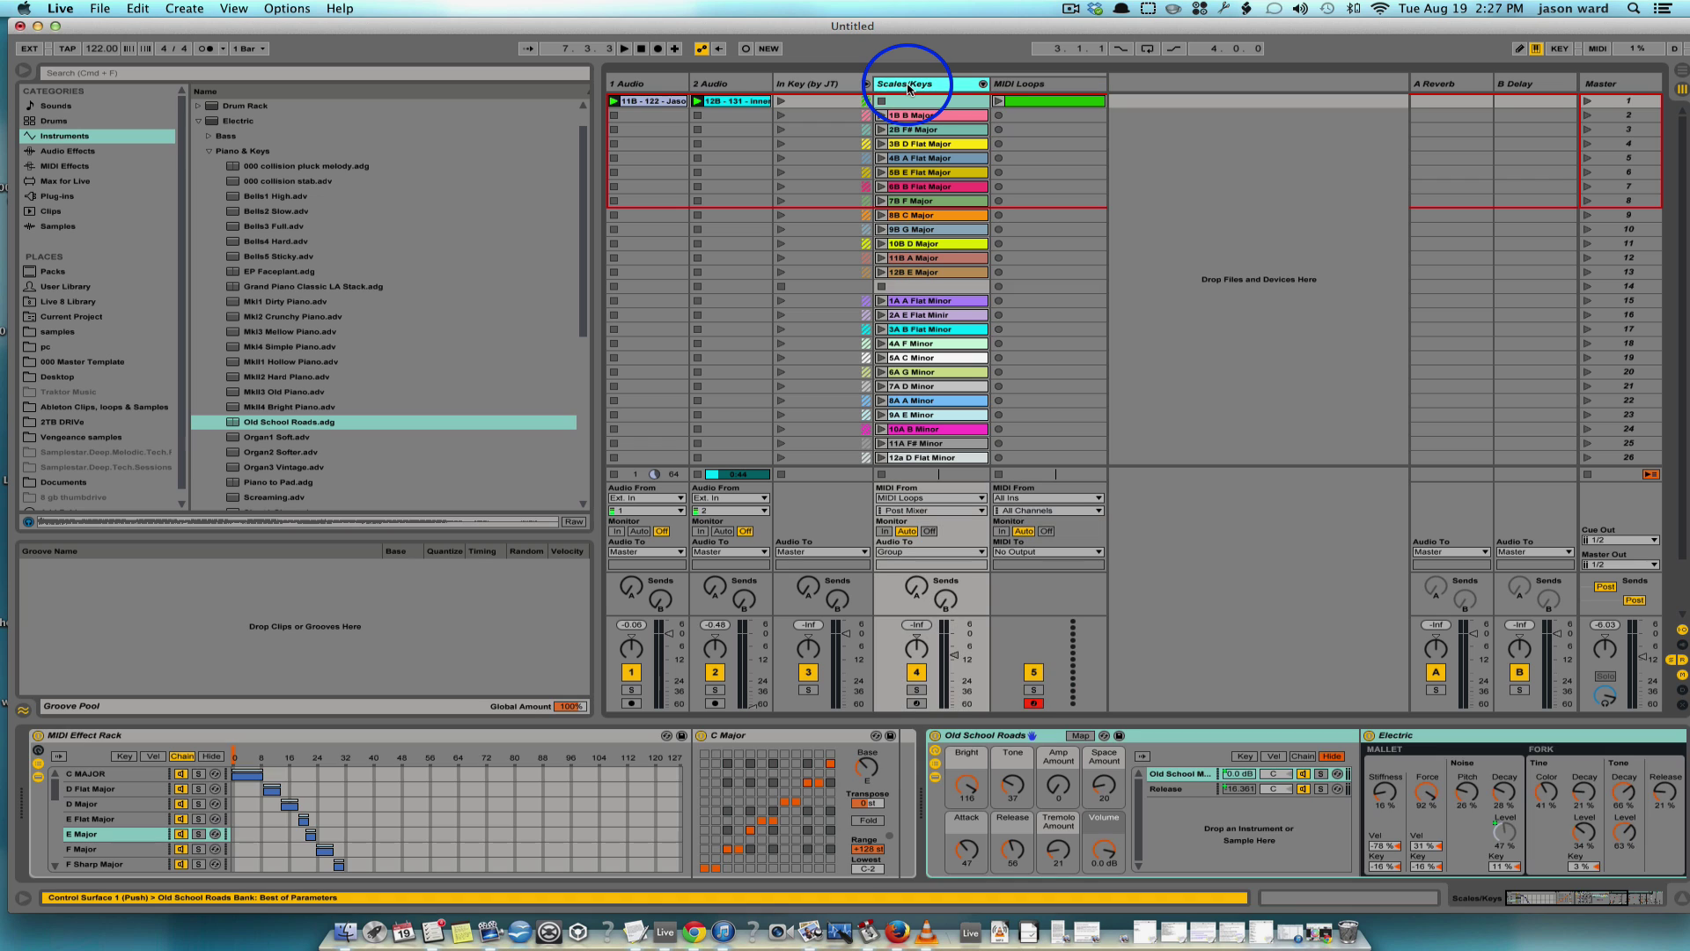
pyautogui.click(885, 531)
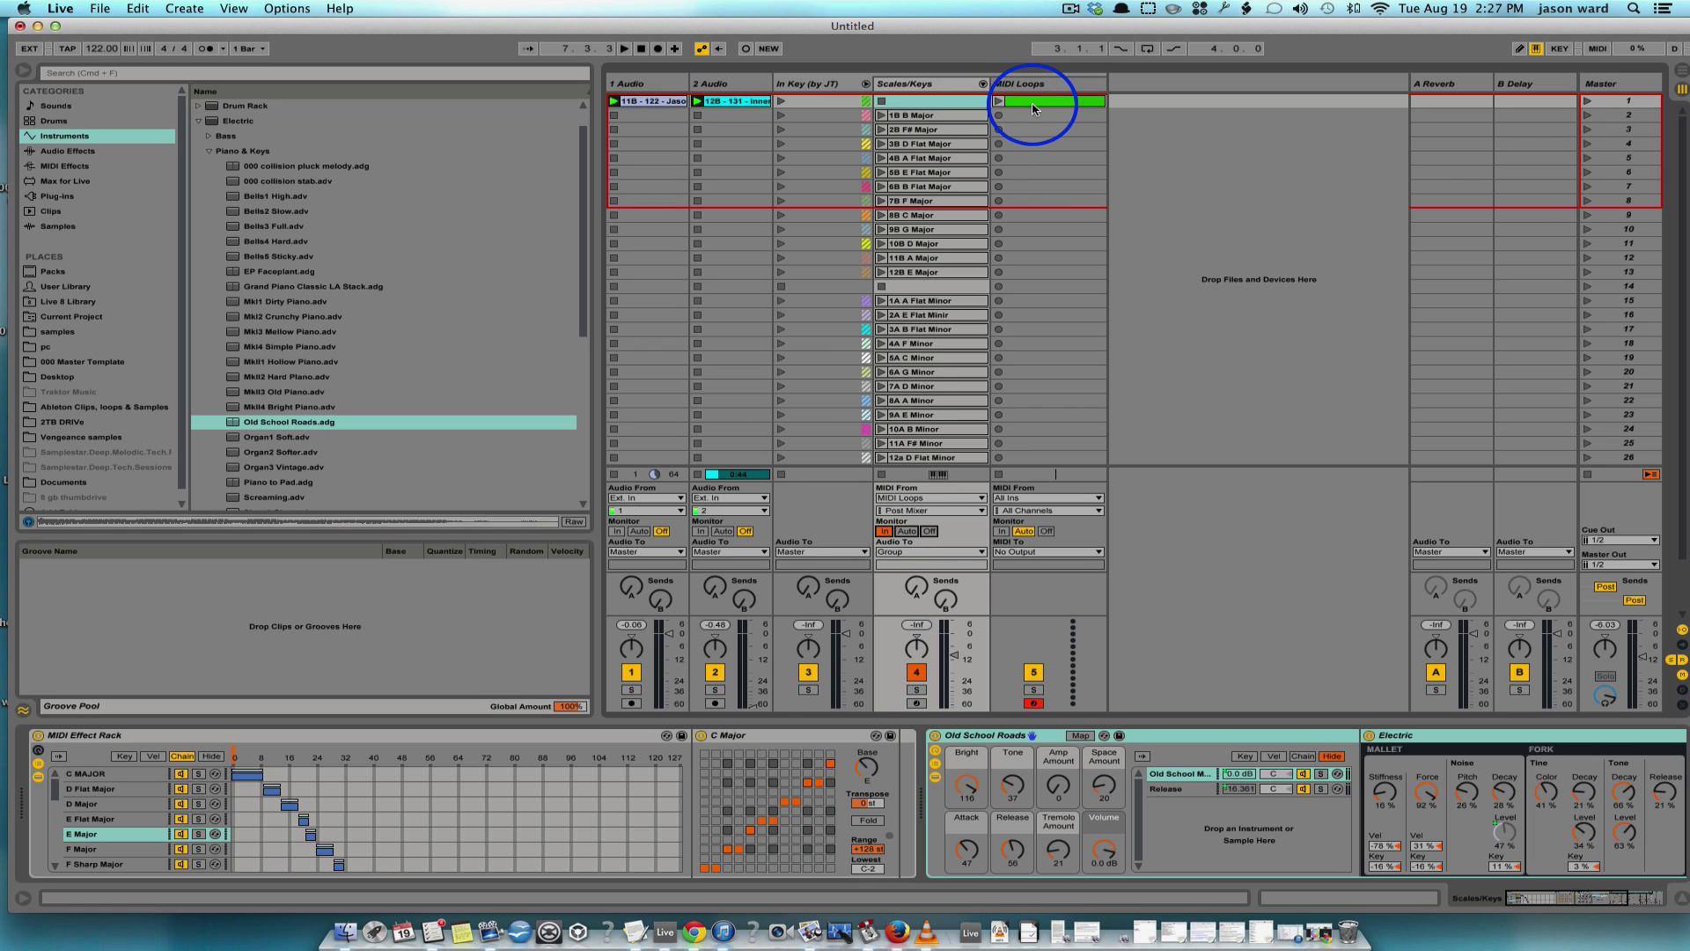
# - Launch the clip in the first slot of MIDI Loops and raise the Scales/Keys track's volume
pyautogui.click(1004, 104)
pyautogui.click(998, 101)
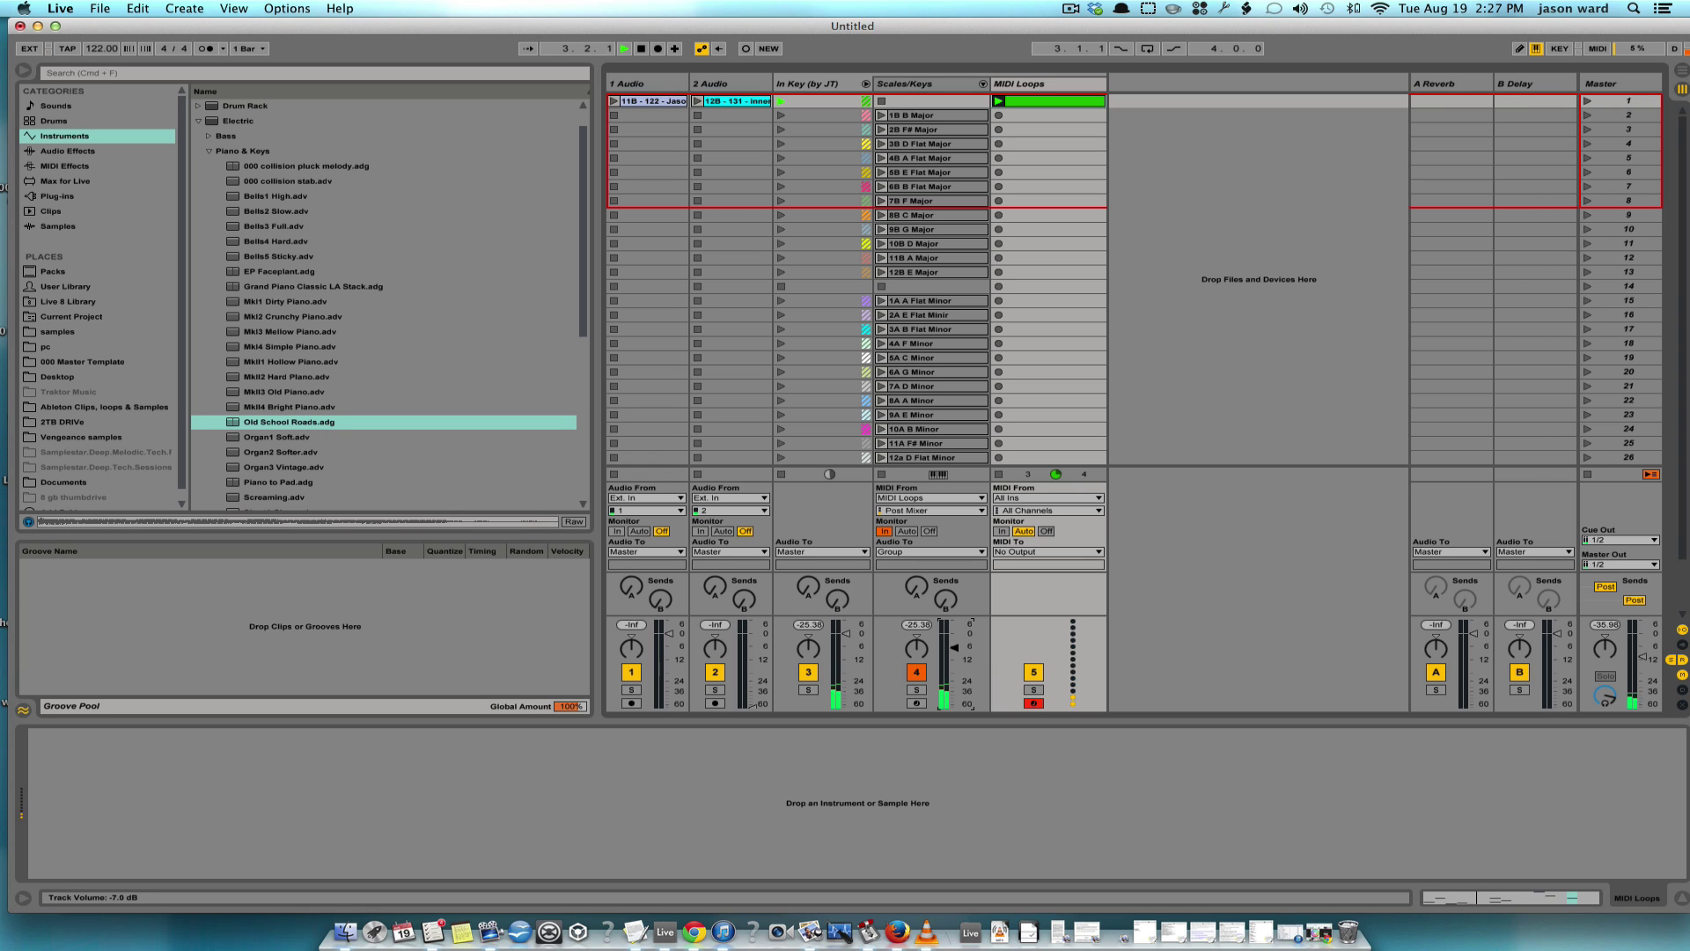
pyautogui.moveTo(954, 647); pyautogui.dragTo(951, 634)
# - Show the MIDI Loops clip's notes, relaunch the clip and launch the 1B B Major scale clip on Scales/Keys
pyautogui.click(1042, 105)
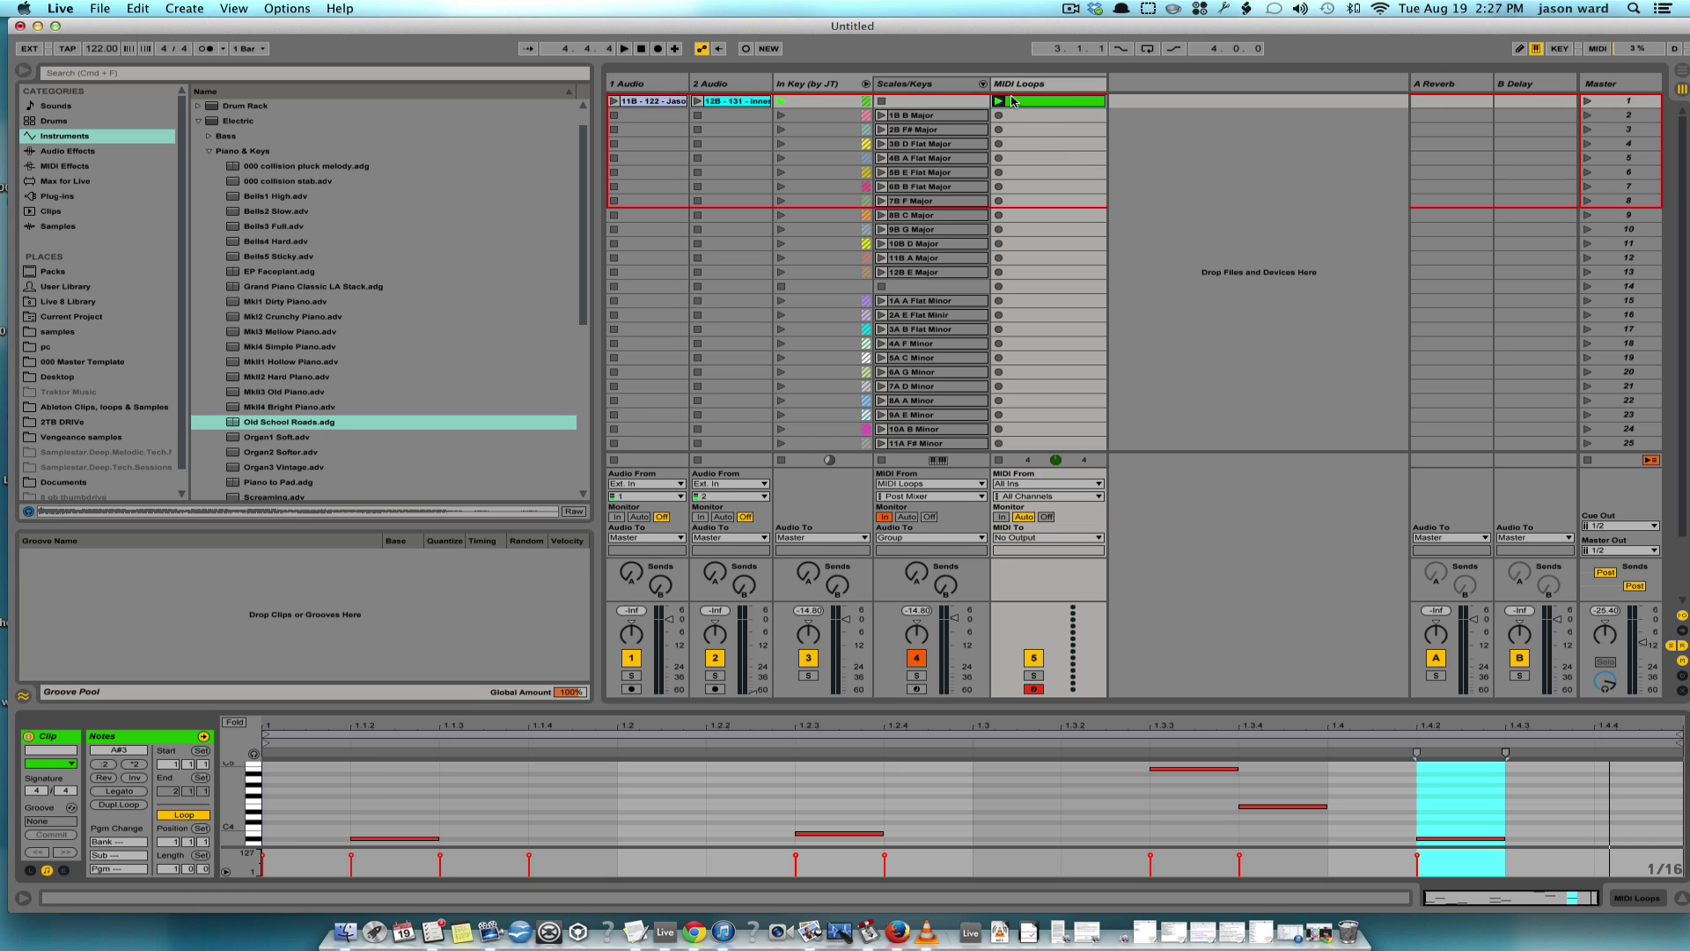
pyautogui.click(999, 102)
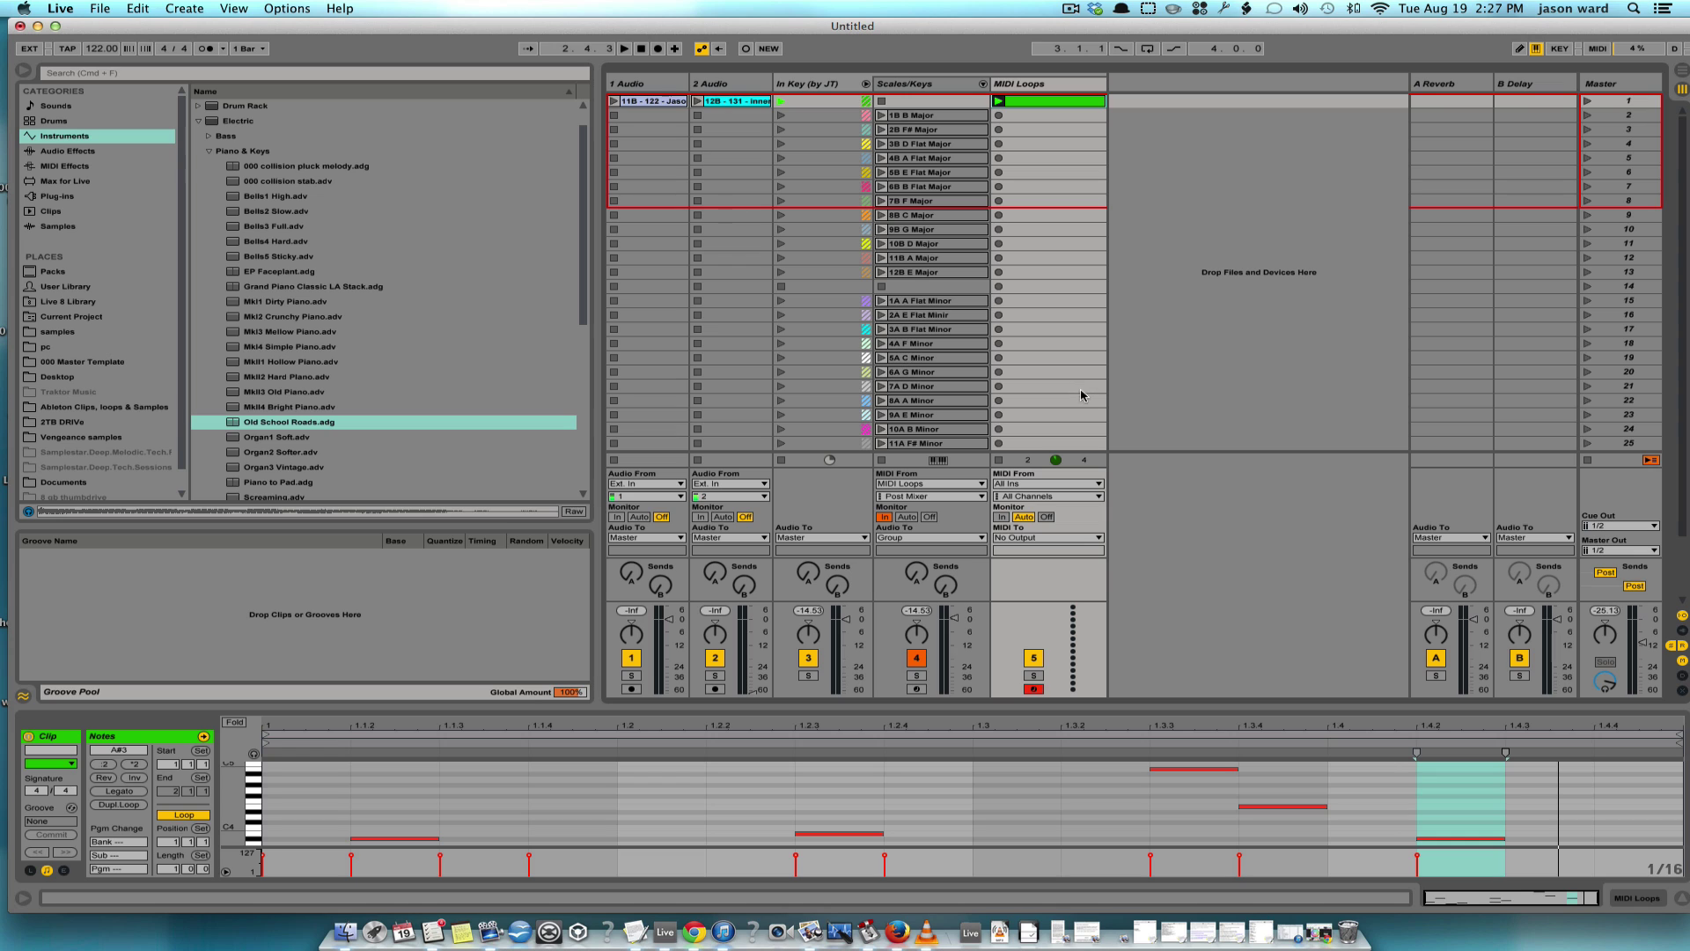
pyautogui.click(997, 101)
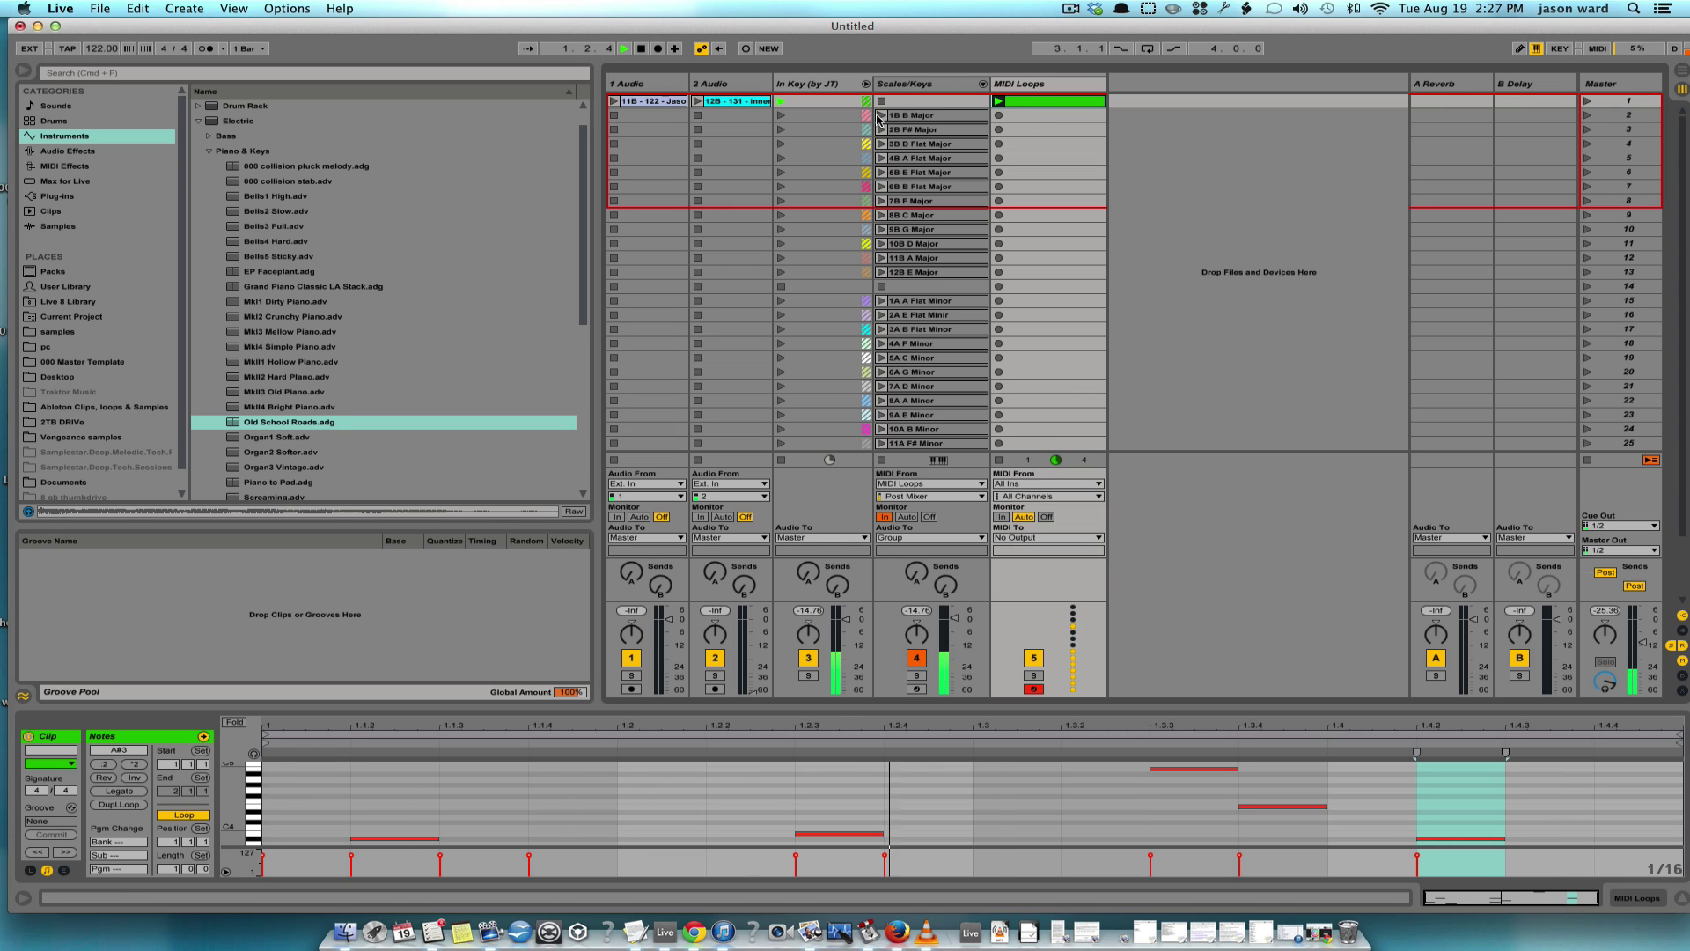
pyautogui.click(881, 115)
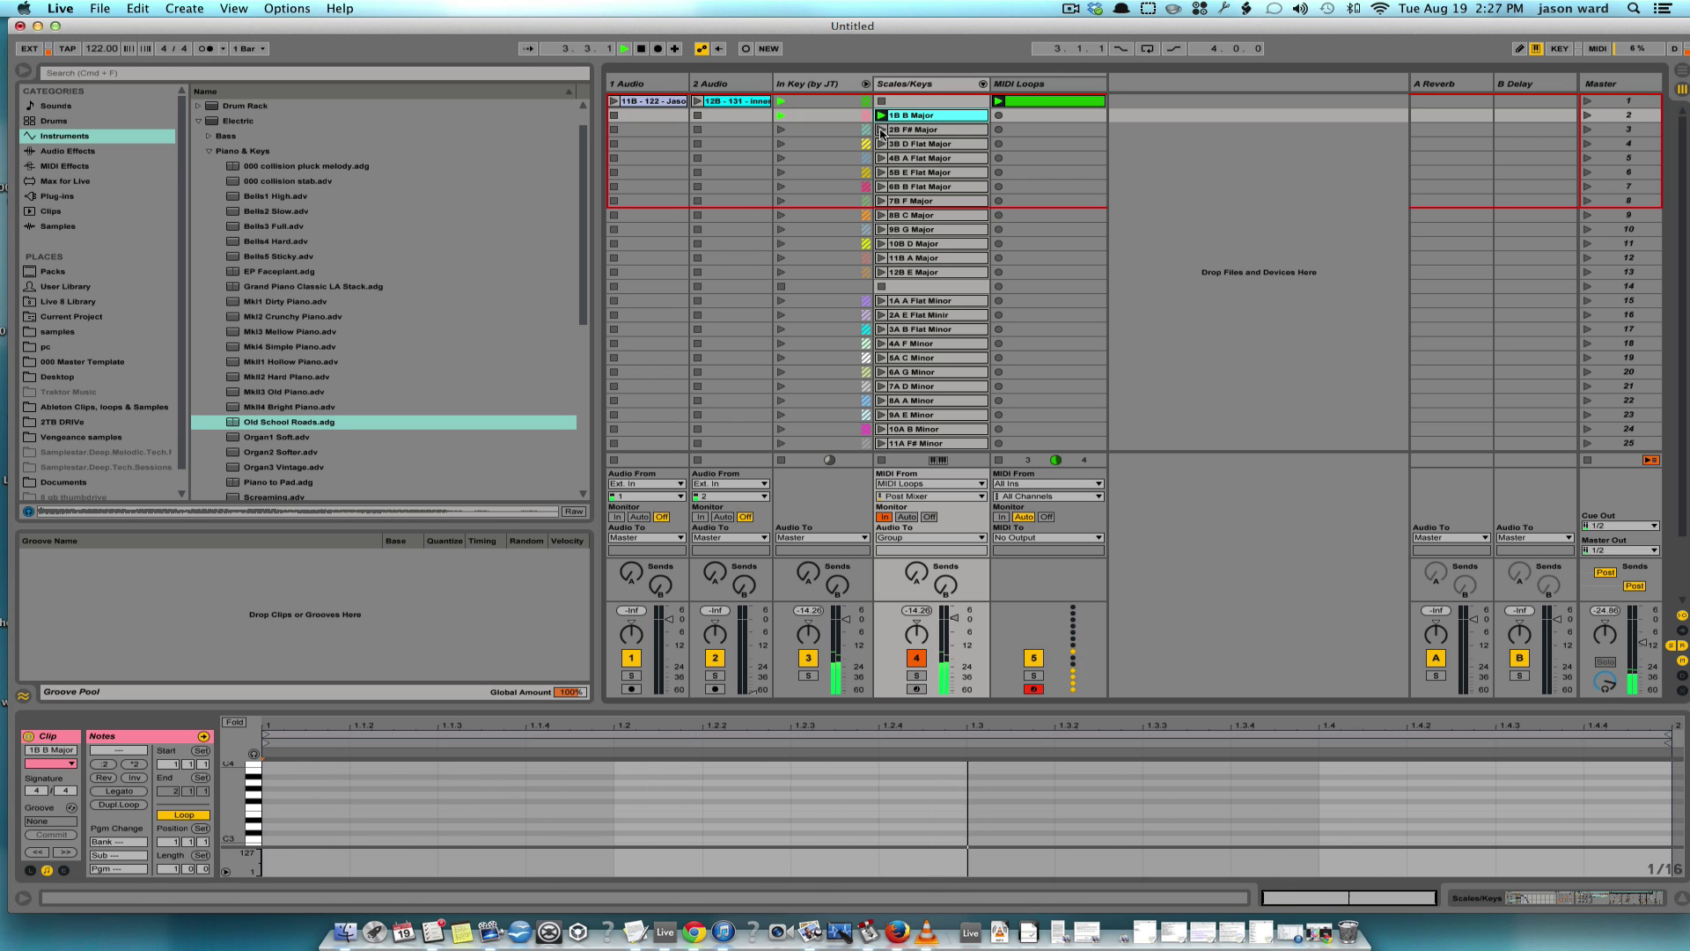
# - Launch the 2B F# Major, 3B D Flat Major, 4B A Flat Major and 5B E Flat Major scale clips one after another on Scales/Keys
pyautogui.click(881, 129)
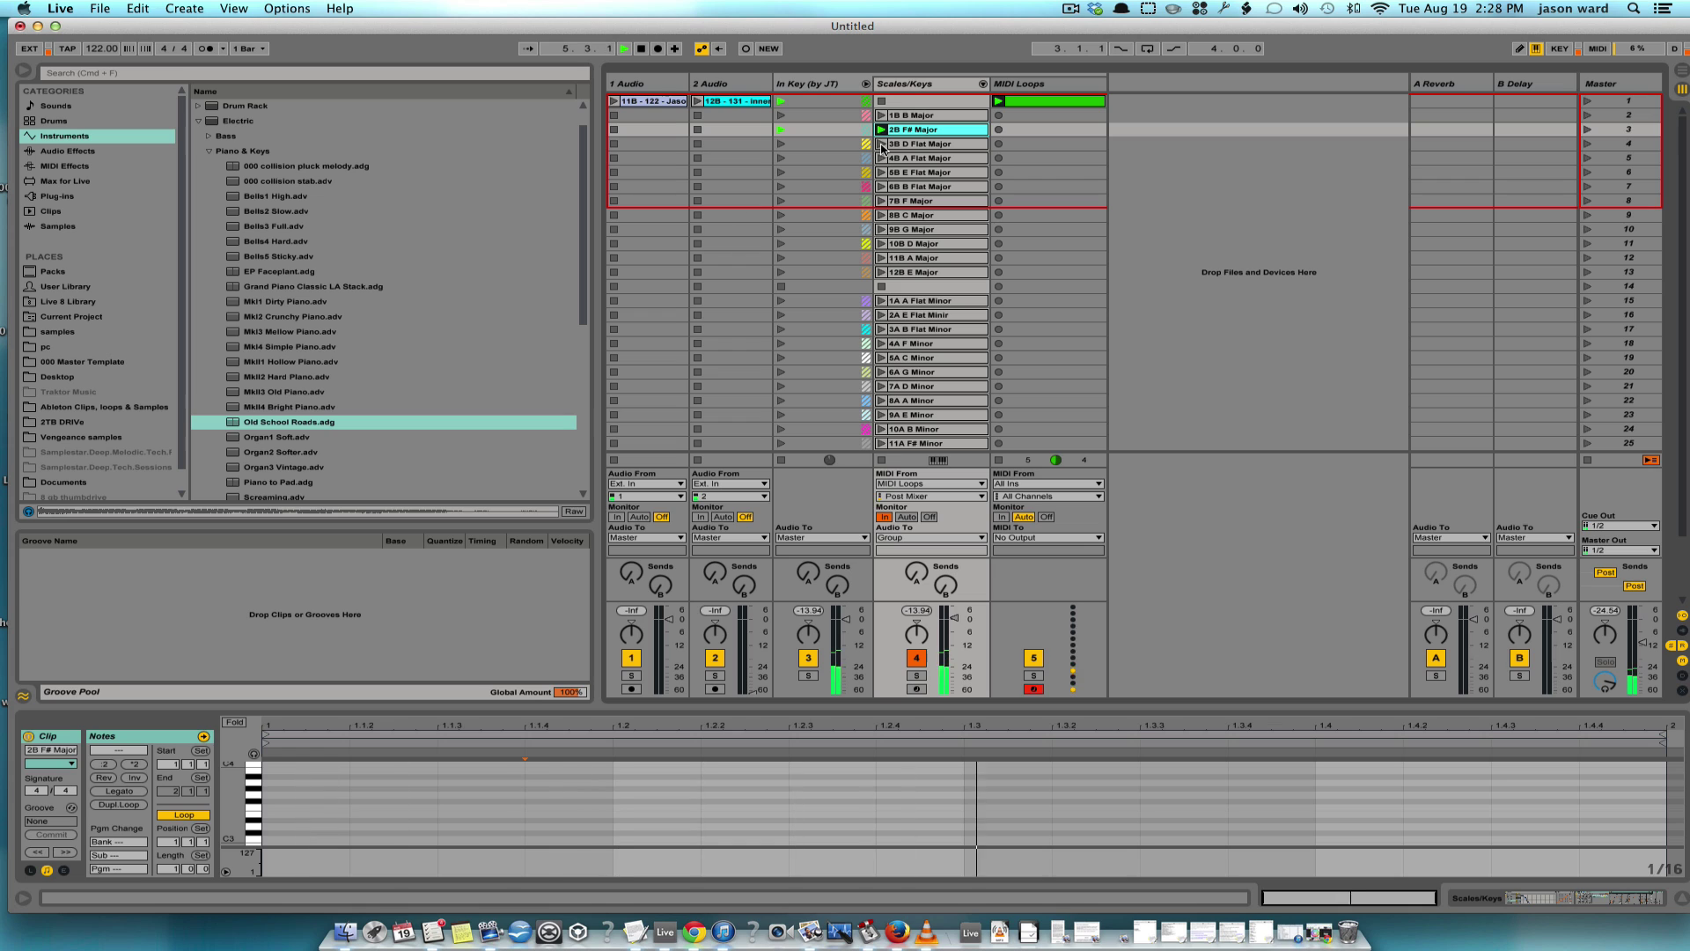
pyautogui.click(881, 145)
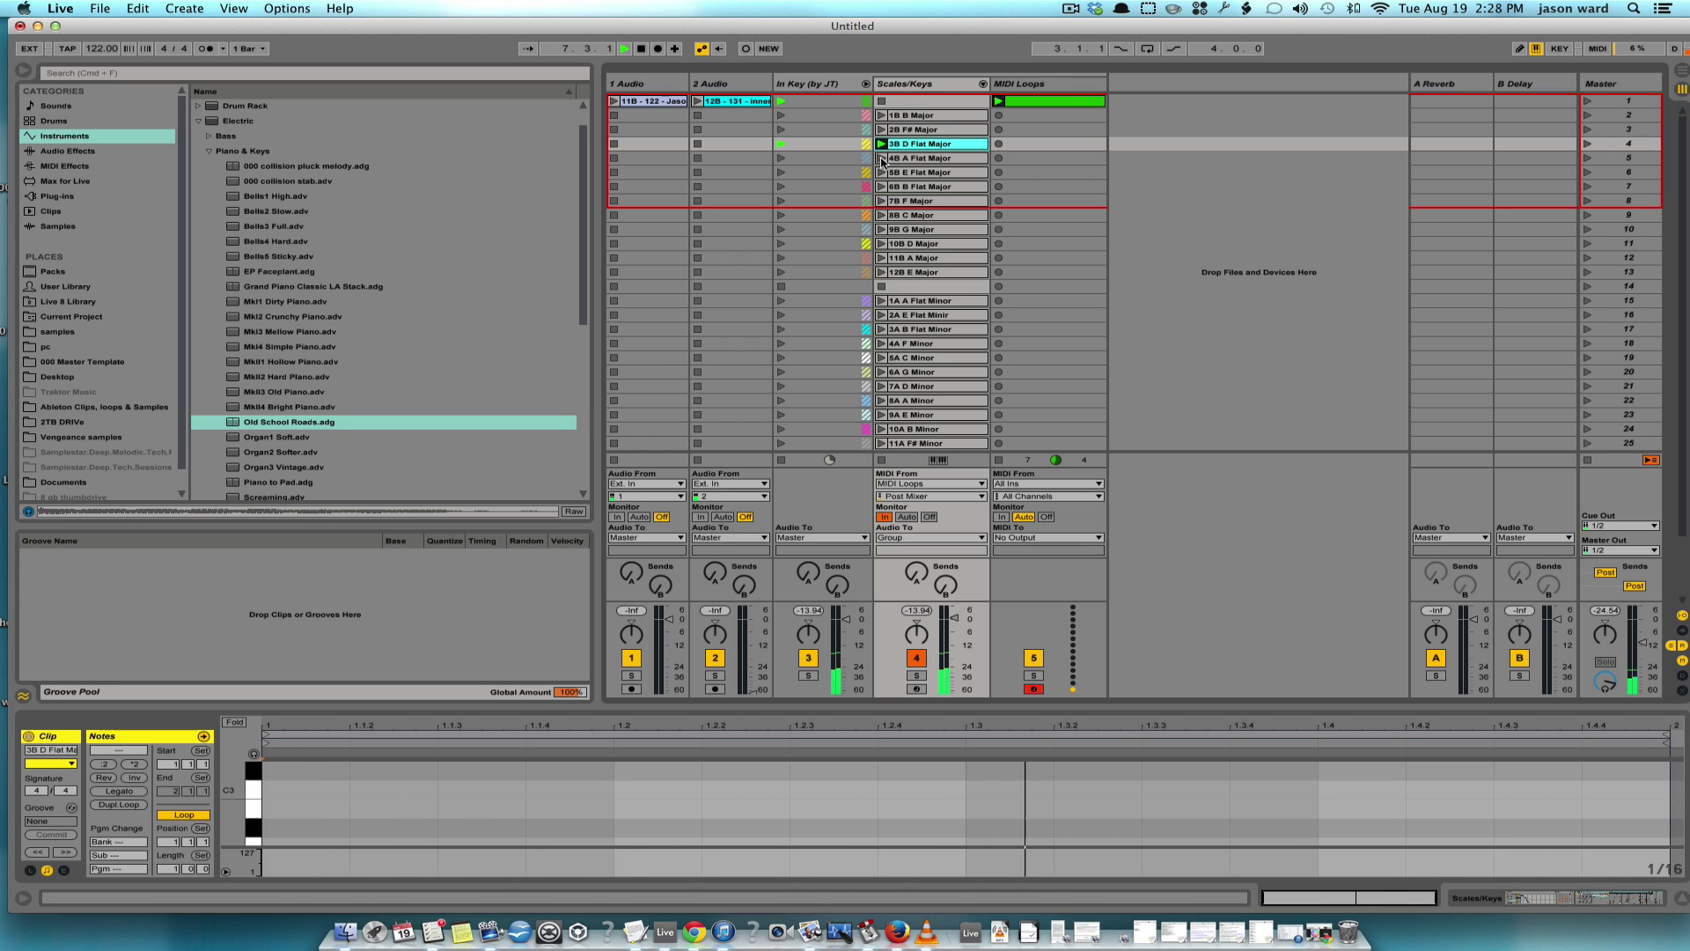
pyautogui.click(881, 158)
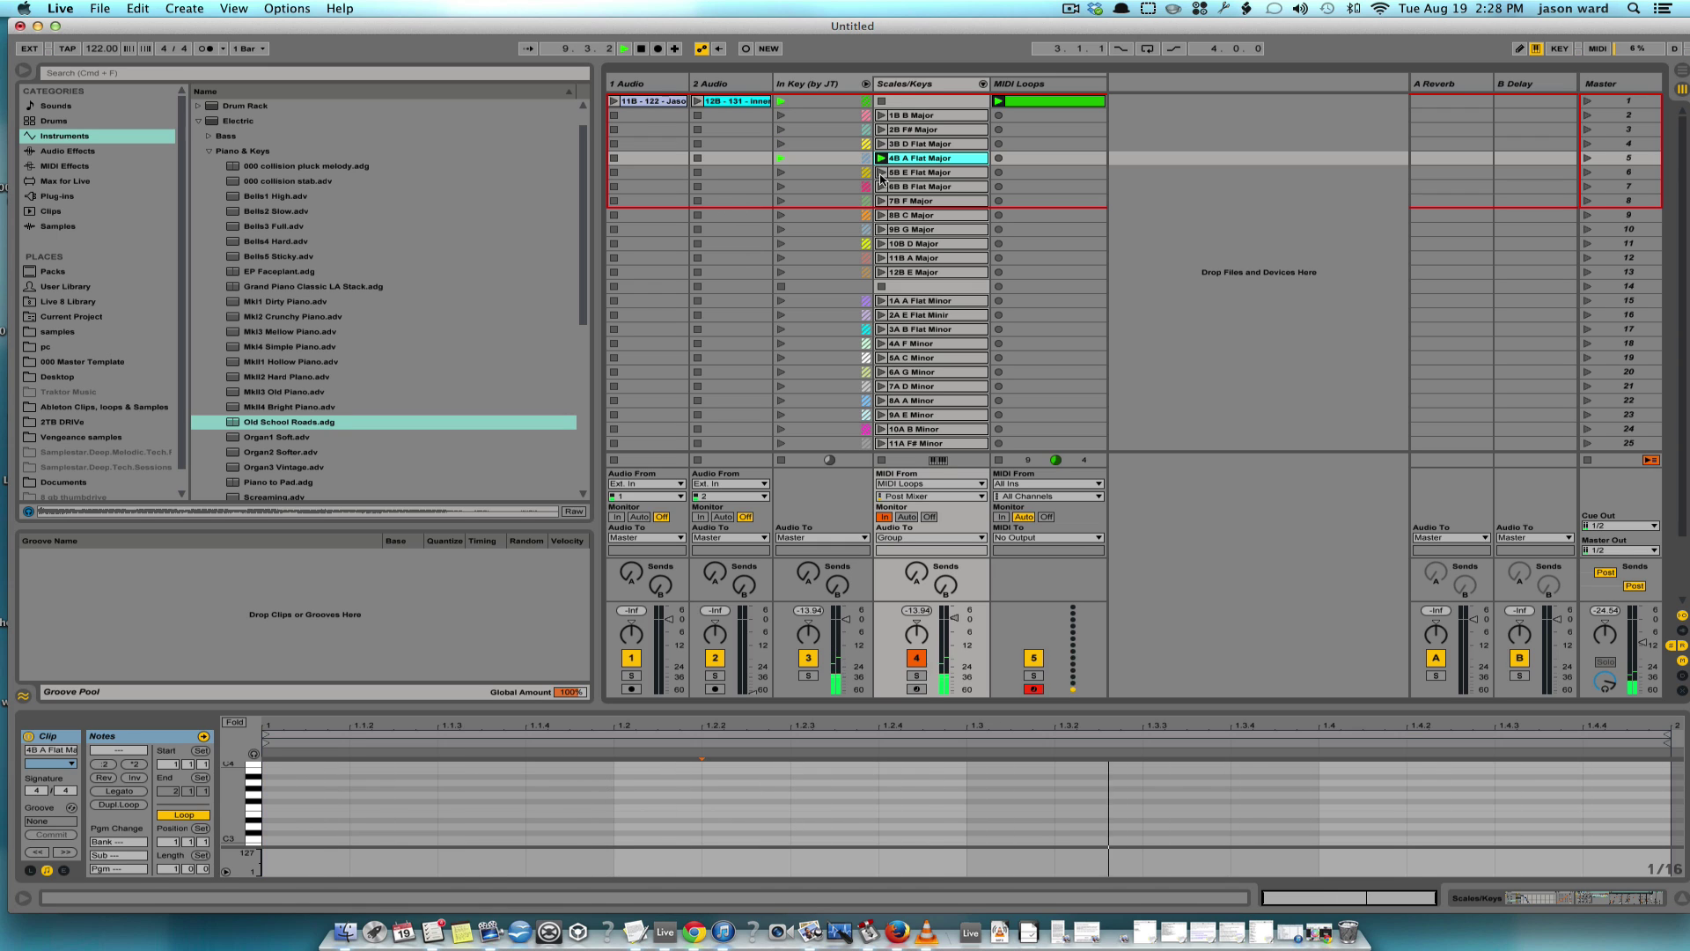
pyautogui.click(881, 173)
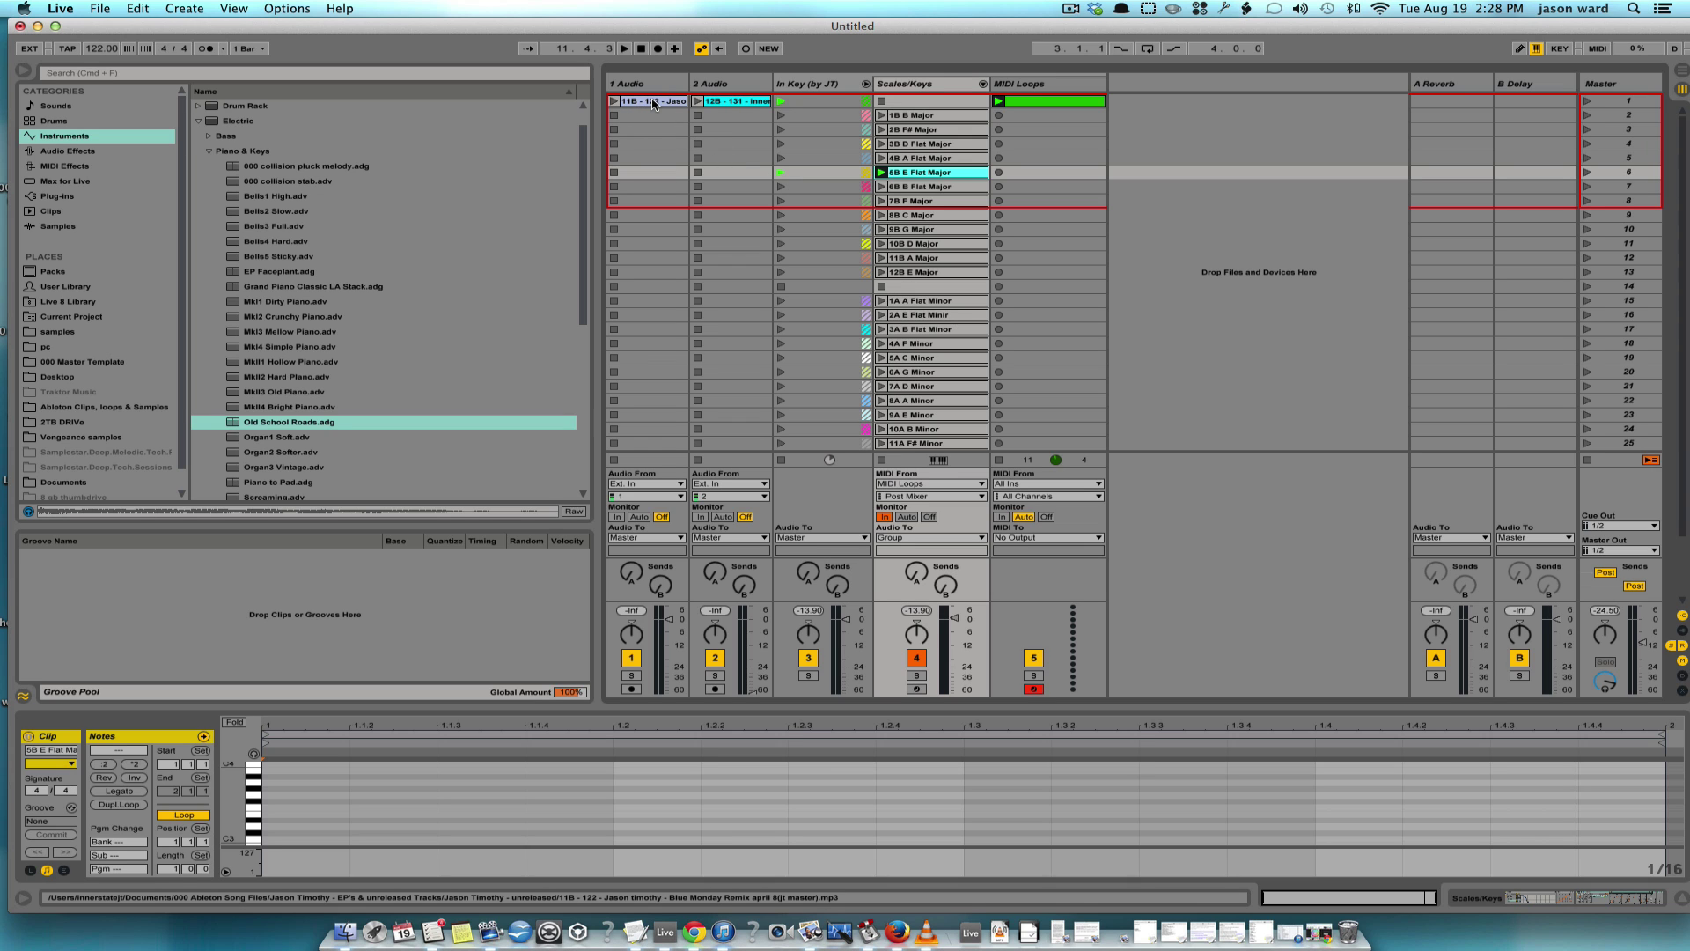
# - Show the MIDI Loops clip's notes and launch the 11B A Major scale clip on Scales/Keys
pyautogui.click(1030, 102)
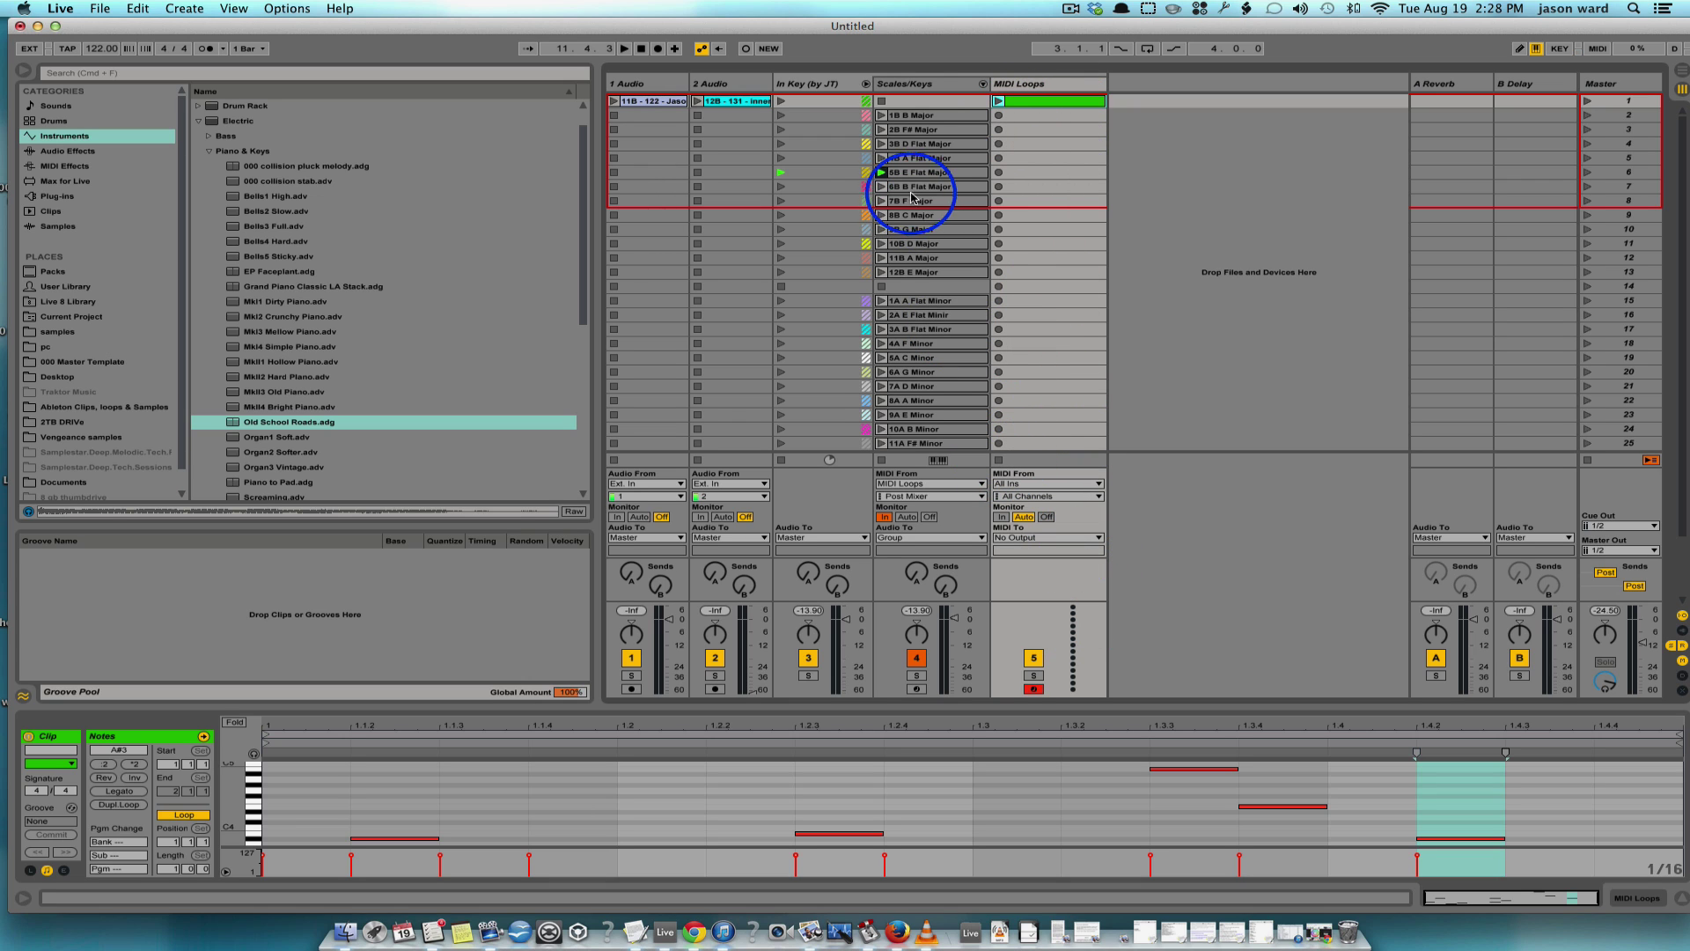
pyautogui.click(880, 258)
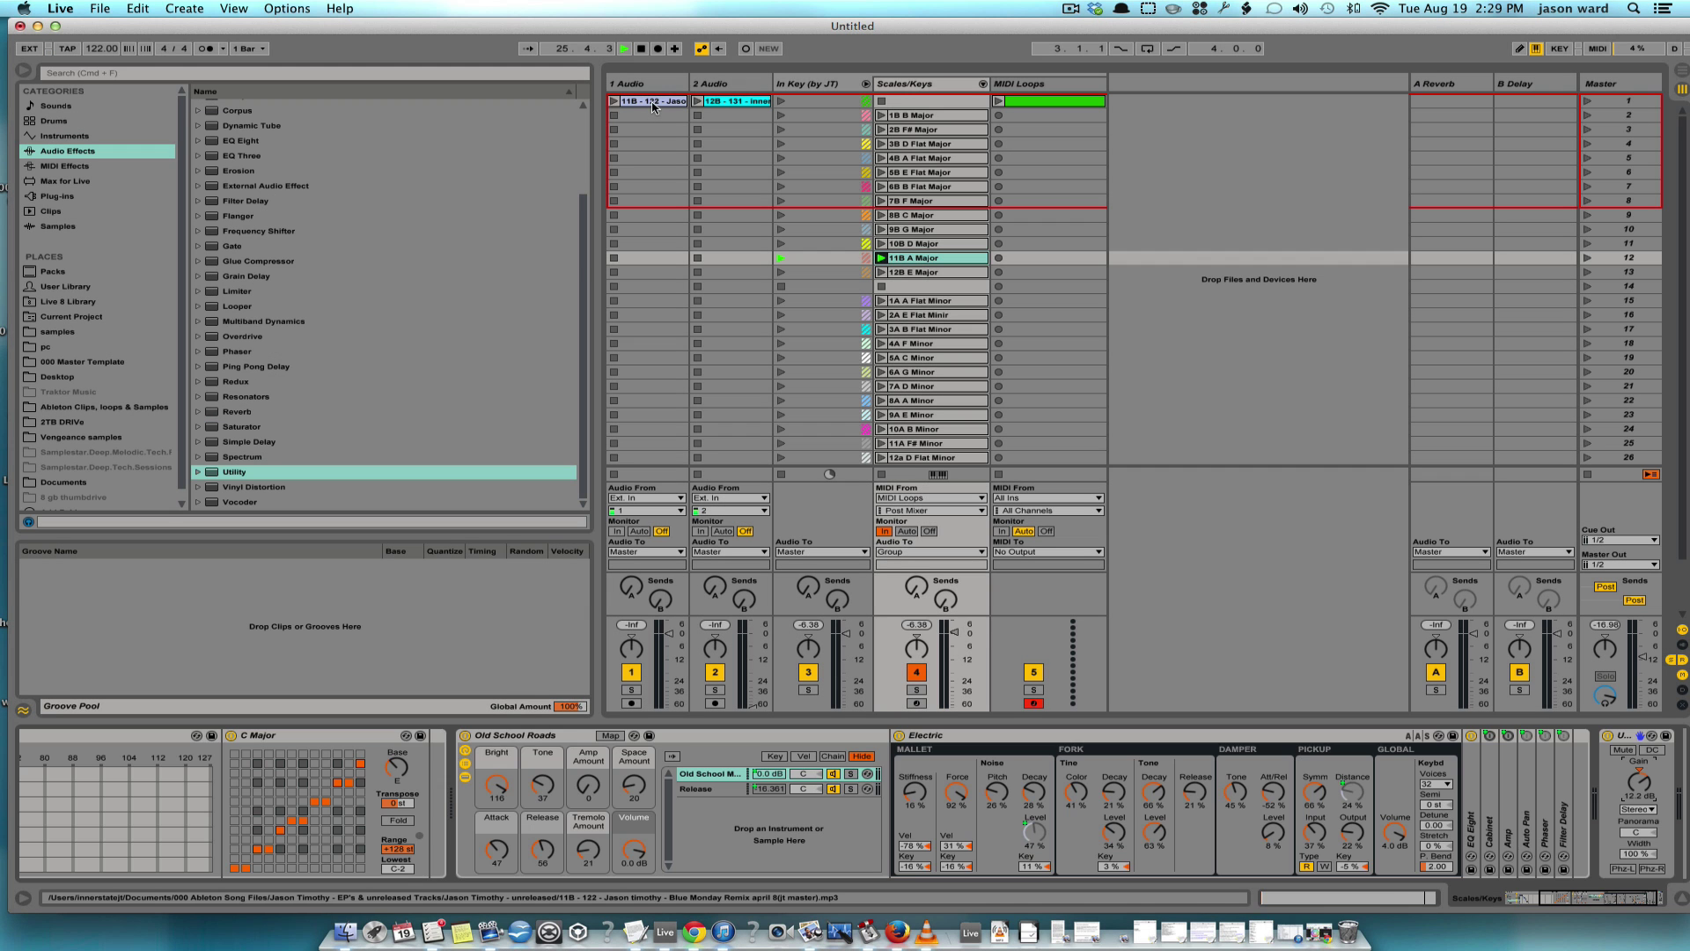
# - Launch the 11B - 122 track clip on 1 Audio, then launch the first-slot clip on MIDI Loops
pyautogui.click(615, 103)
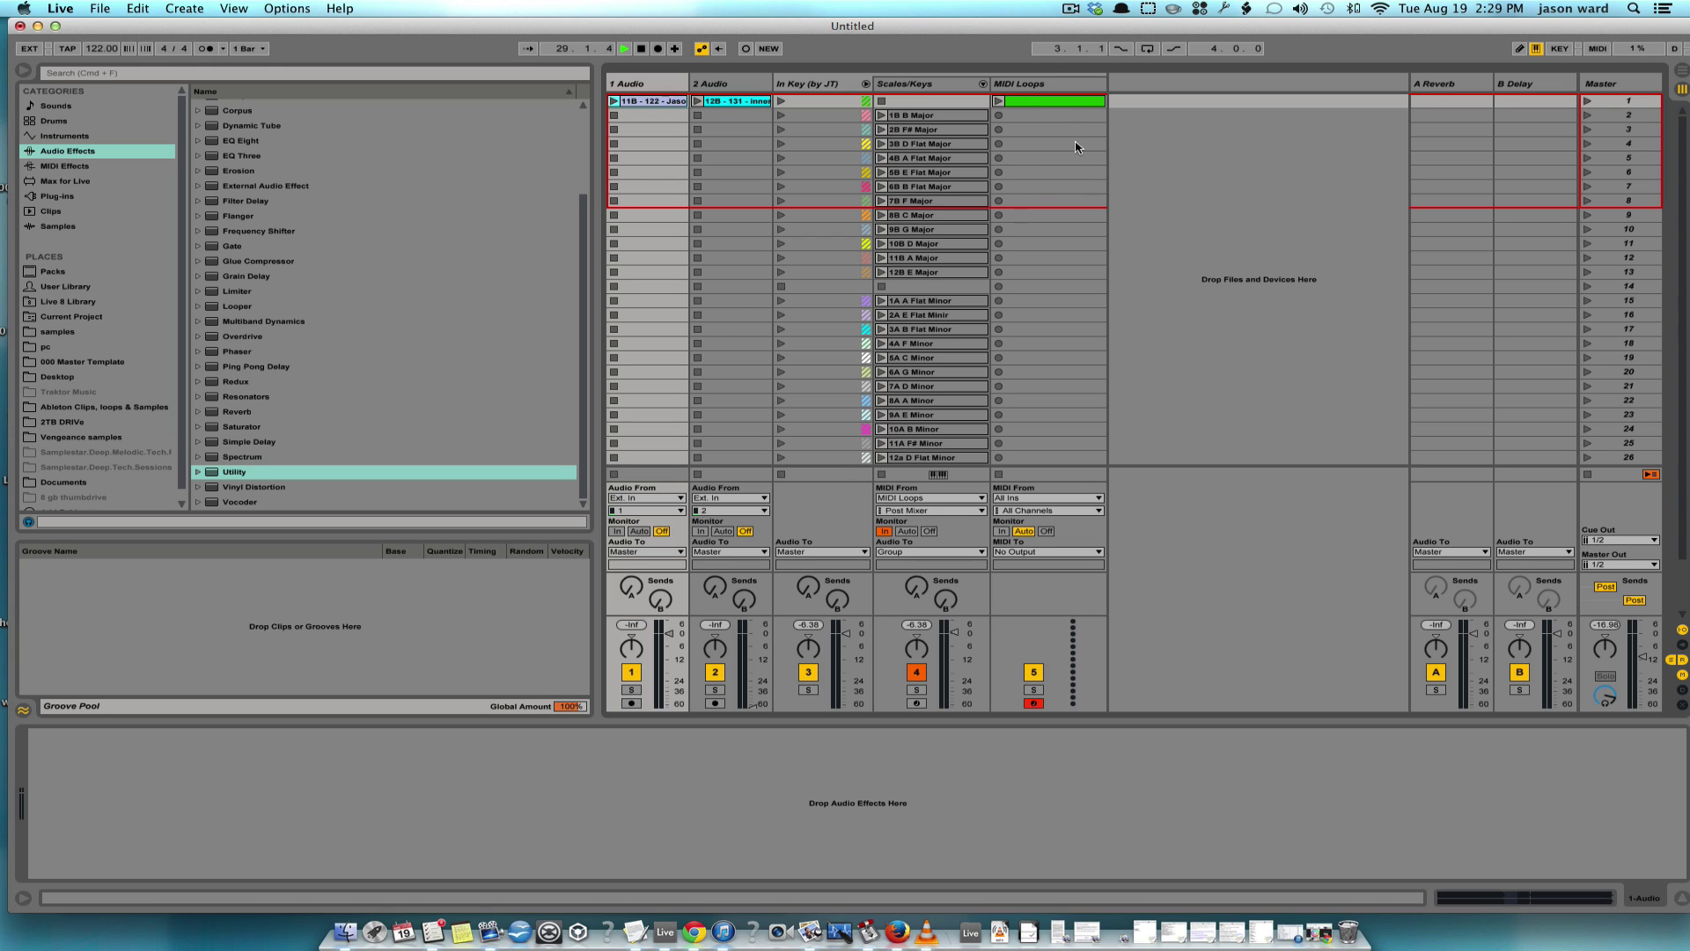
pyautogui.click(1039, 99)
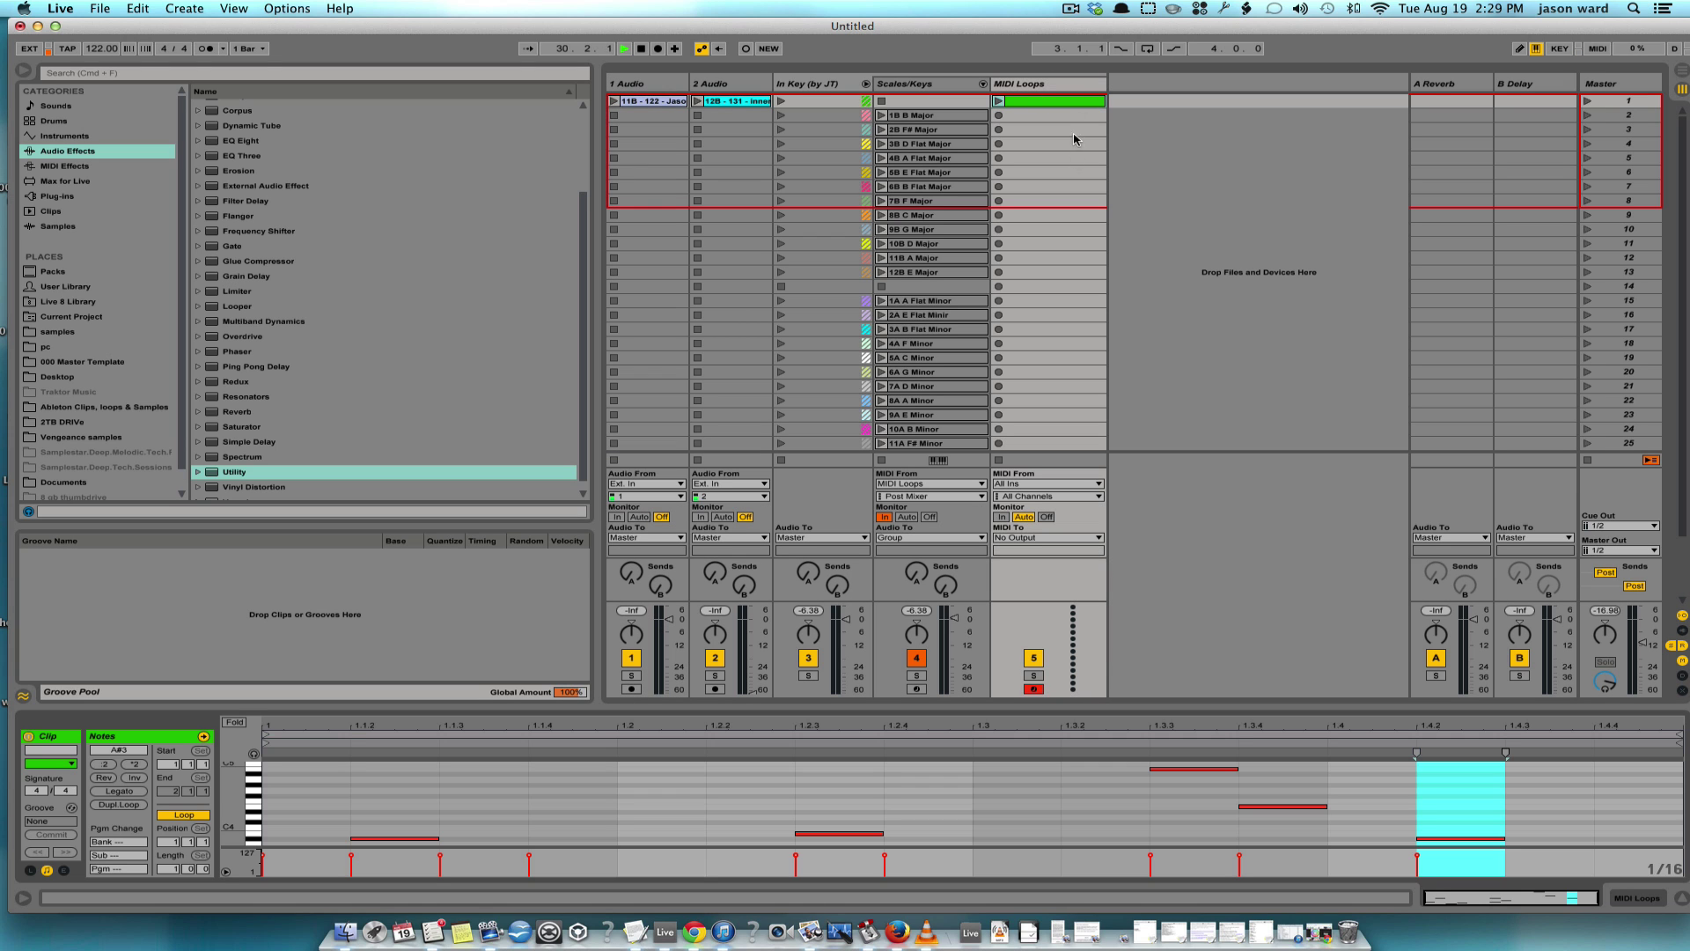
pyautogui.click(615, 103)
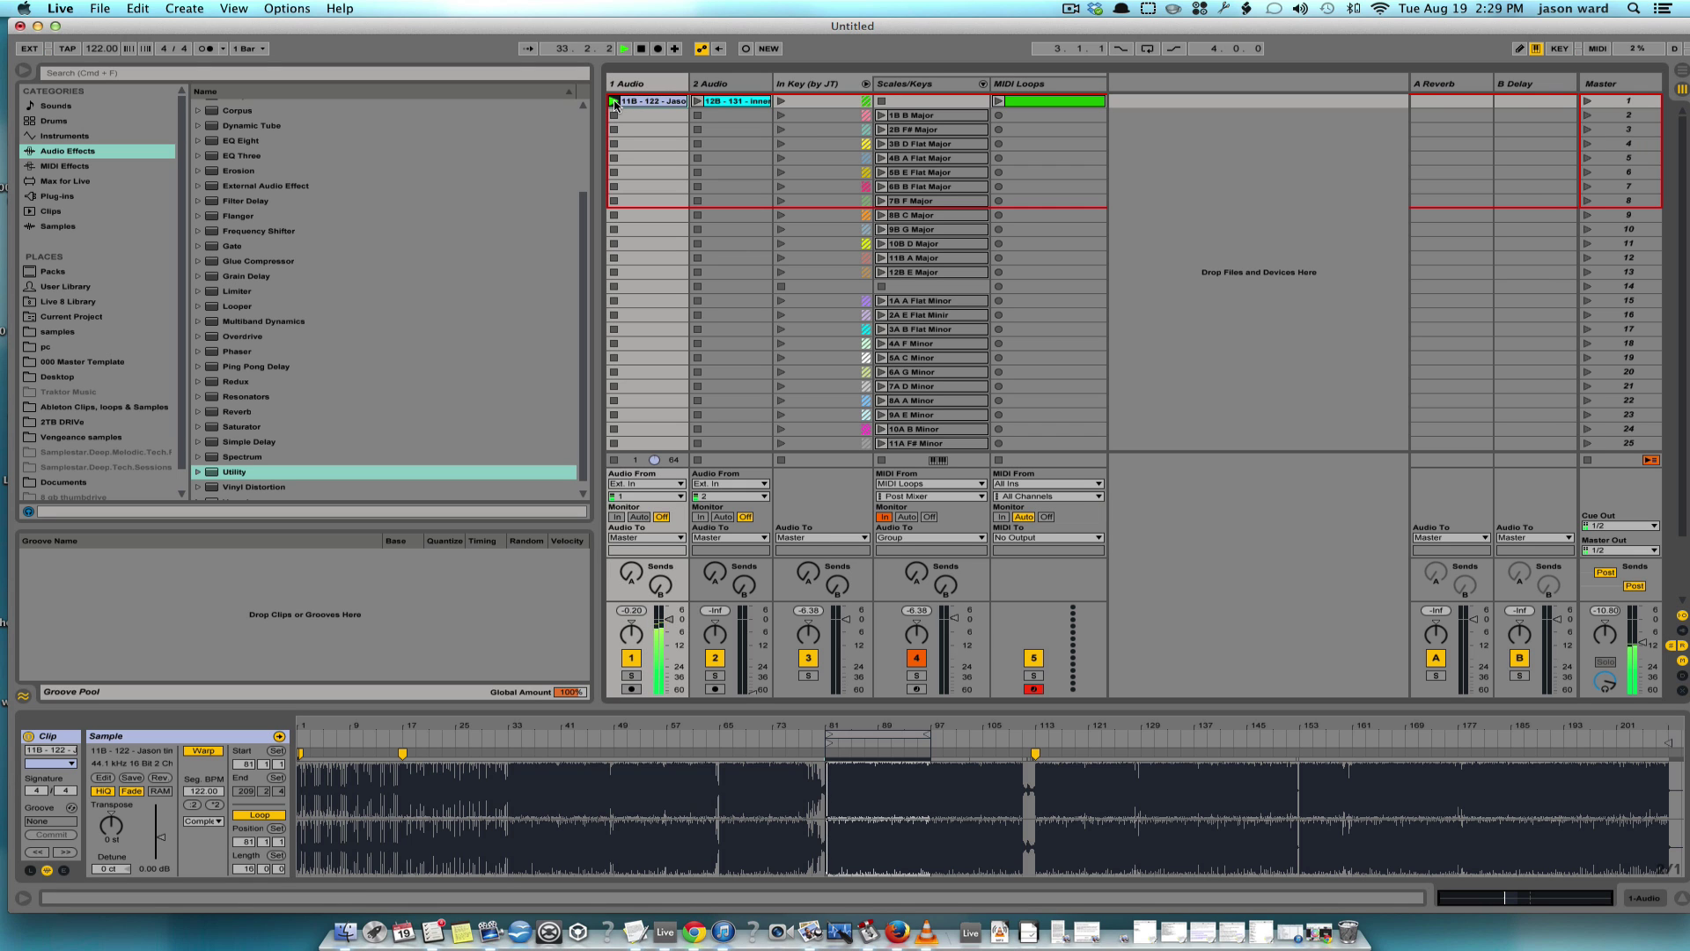
pyautogui.press('XF86AudioRaiseVolume')
pyautogui.click(1000, 105)
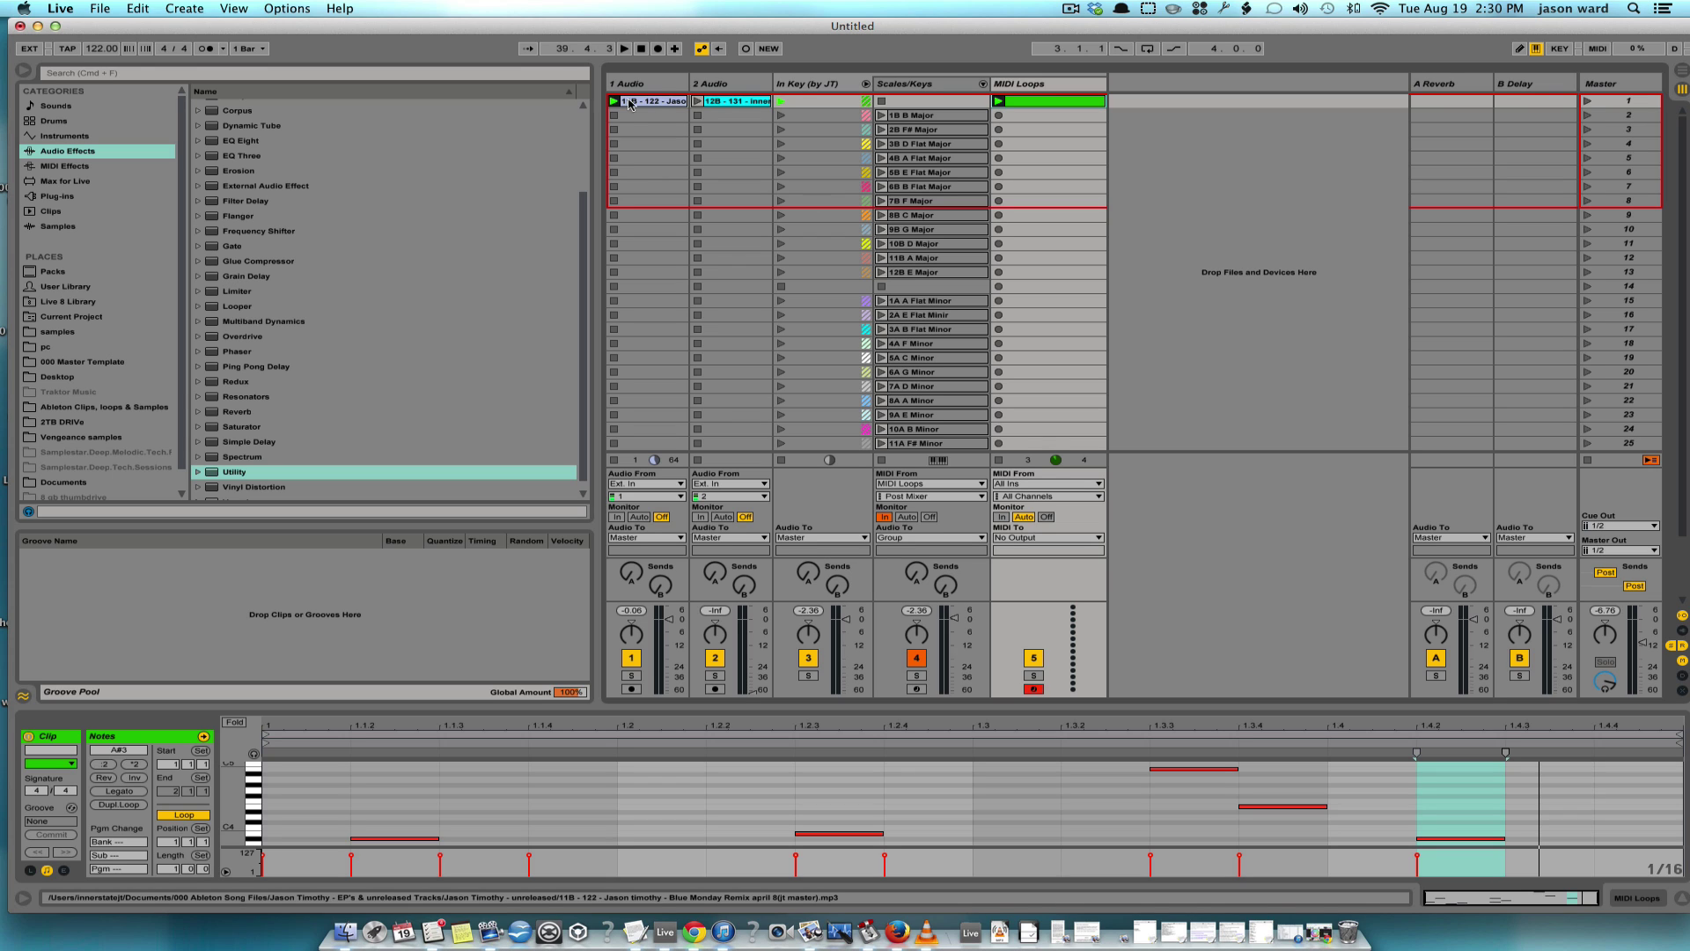
# - Start playback and lower the Scales/Keys track's volume against the audio track
pyautogui.press('space')
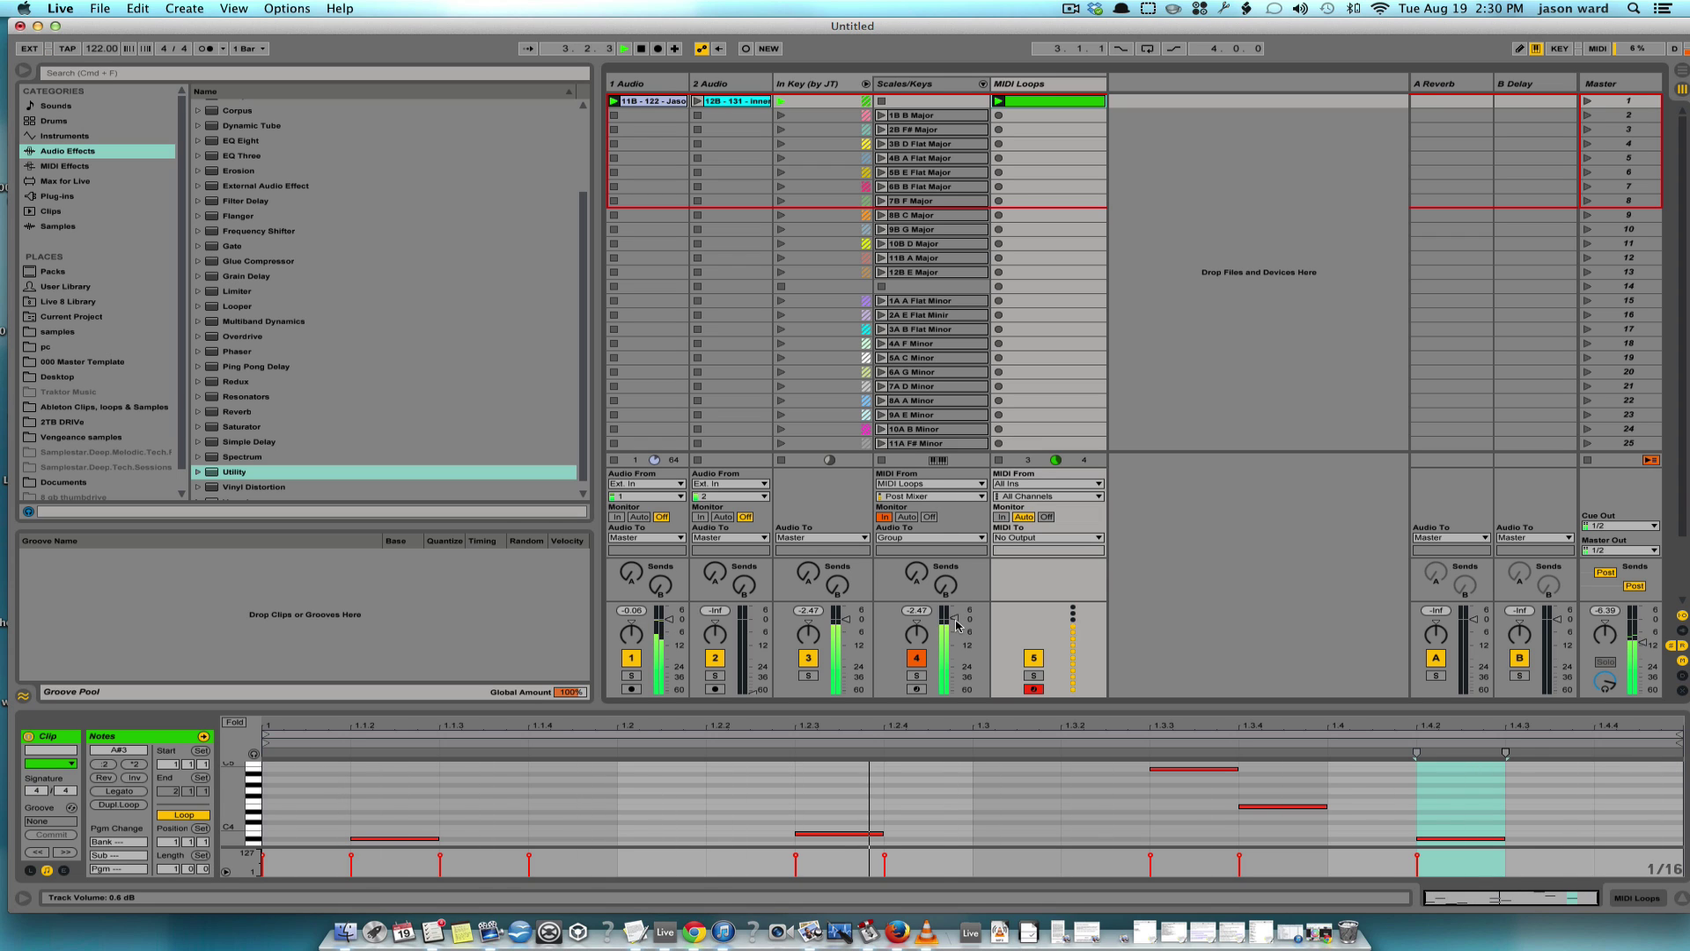
pyautogui.moveTo(974, 633); pyautogui.dragTo(974, 638)
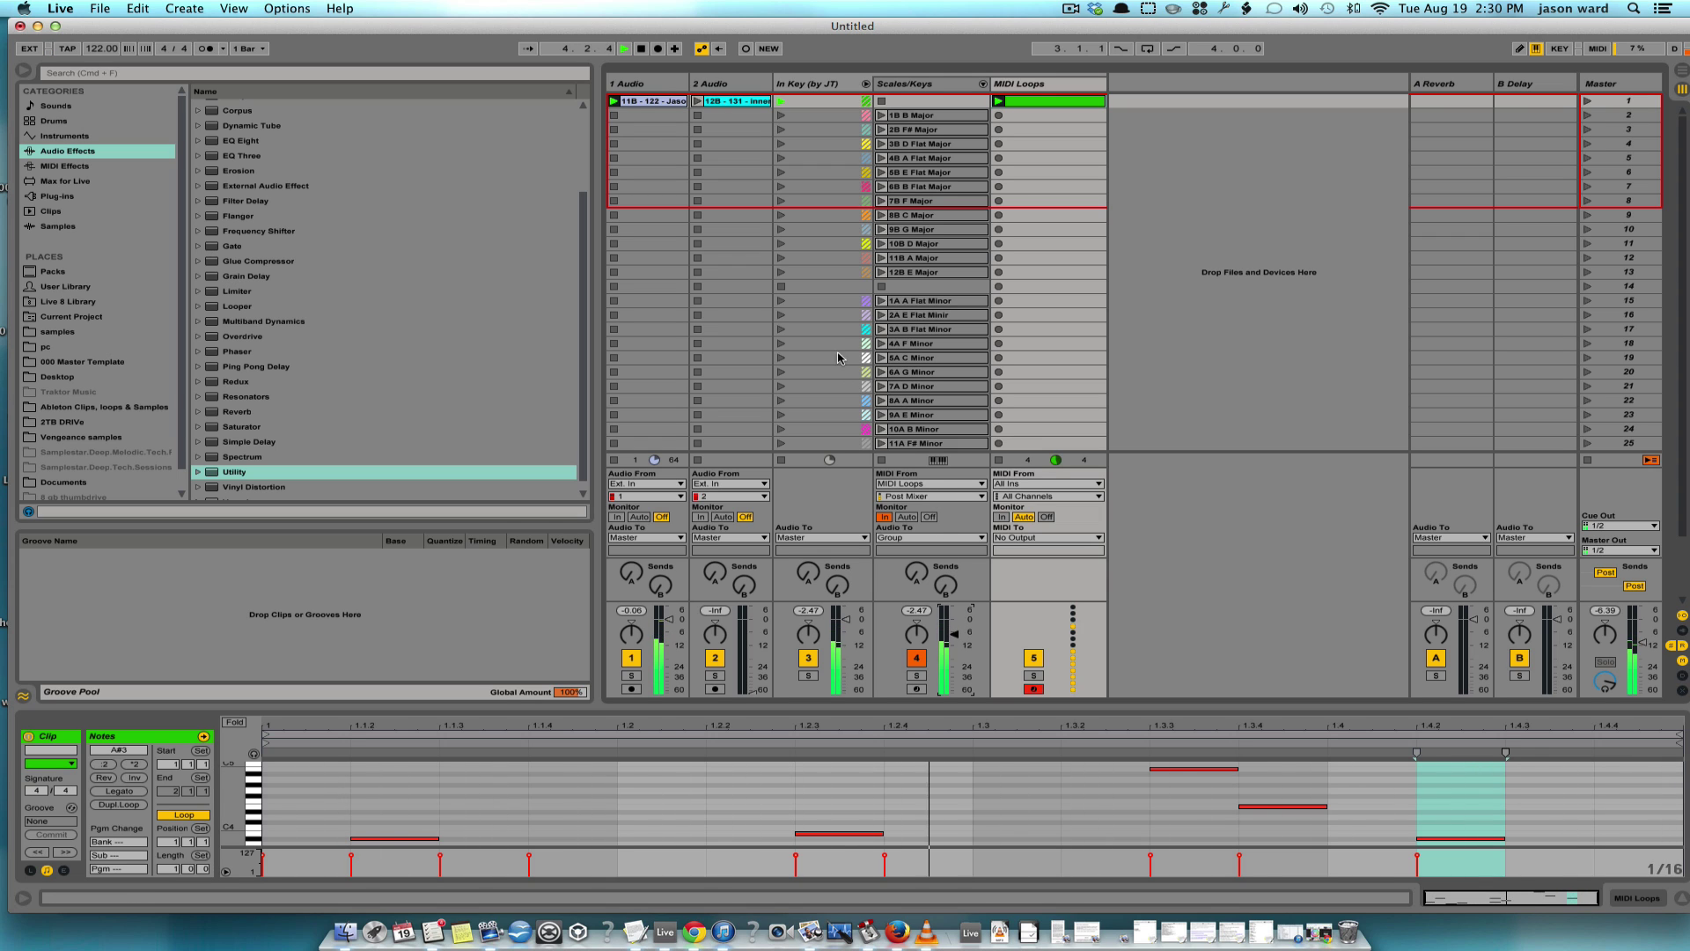
# - Launch the 11B A Major, 10B D Major, 12B E Major and 11A F# Minor scale clips in turn over the 11B track
pyautogui.click(882, 259)
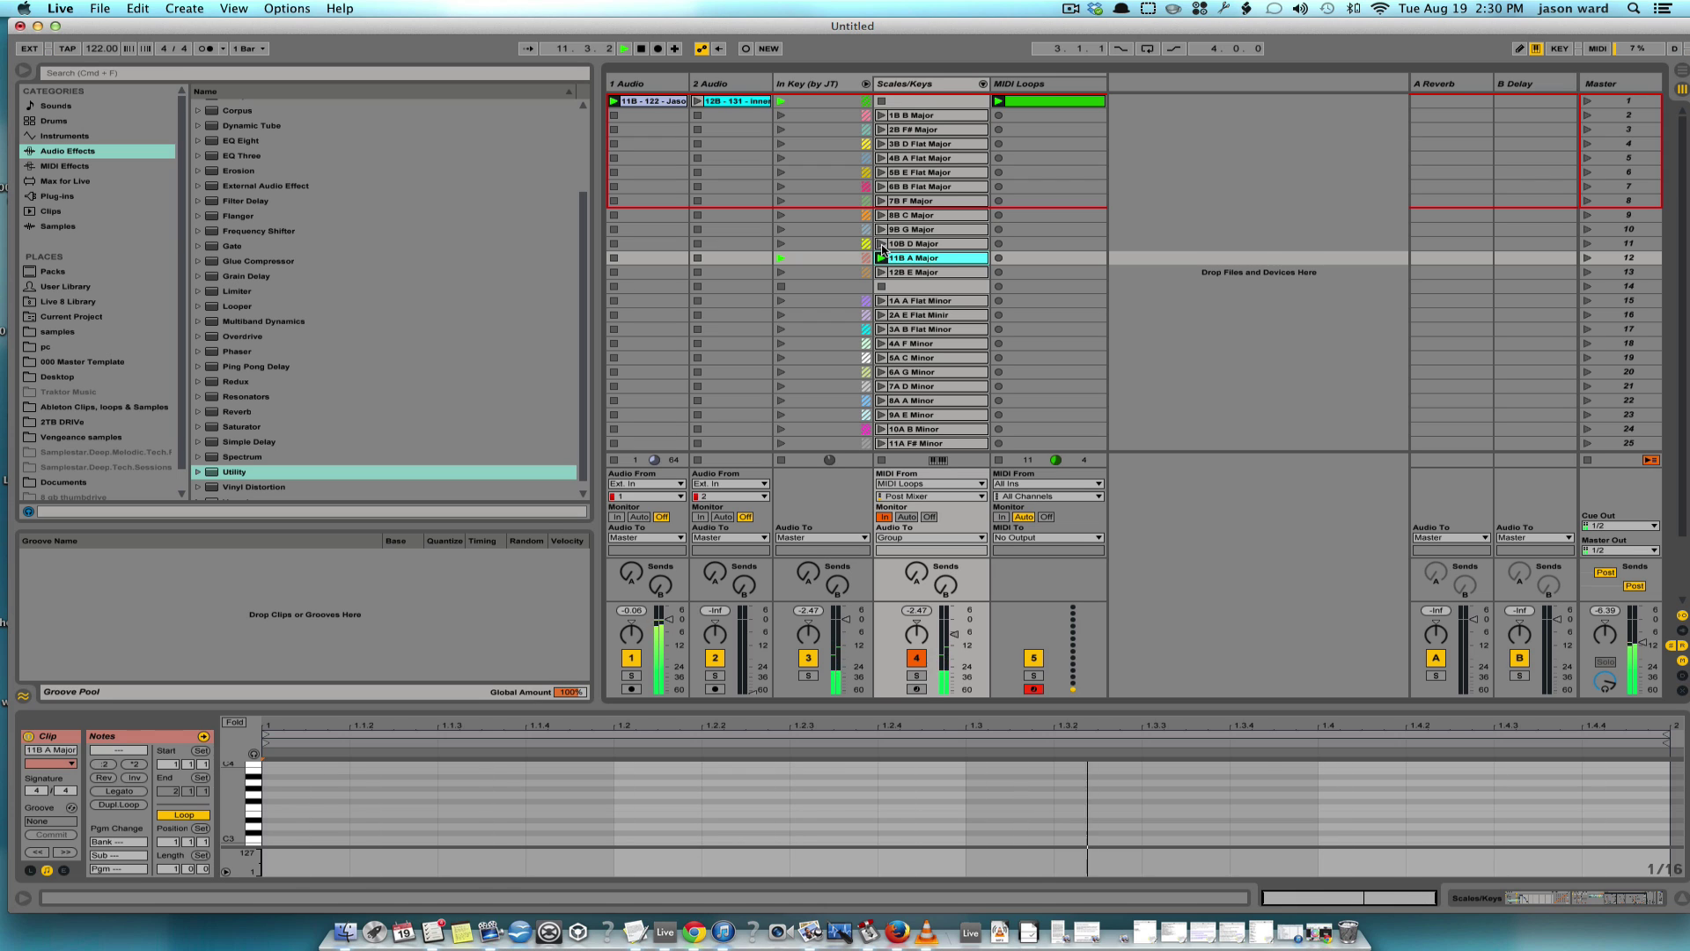
pyautogui.click(881, 246)
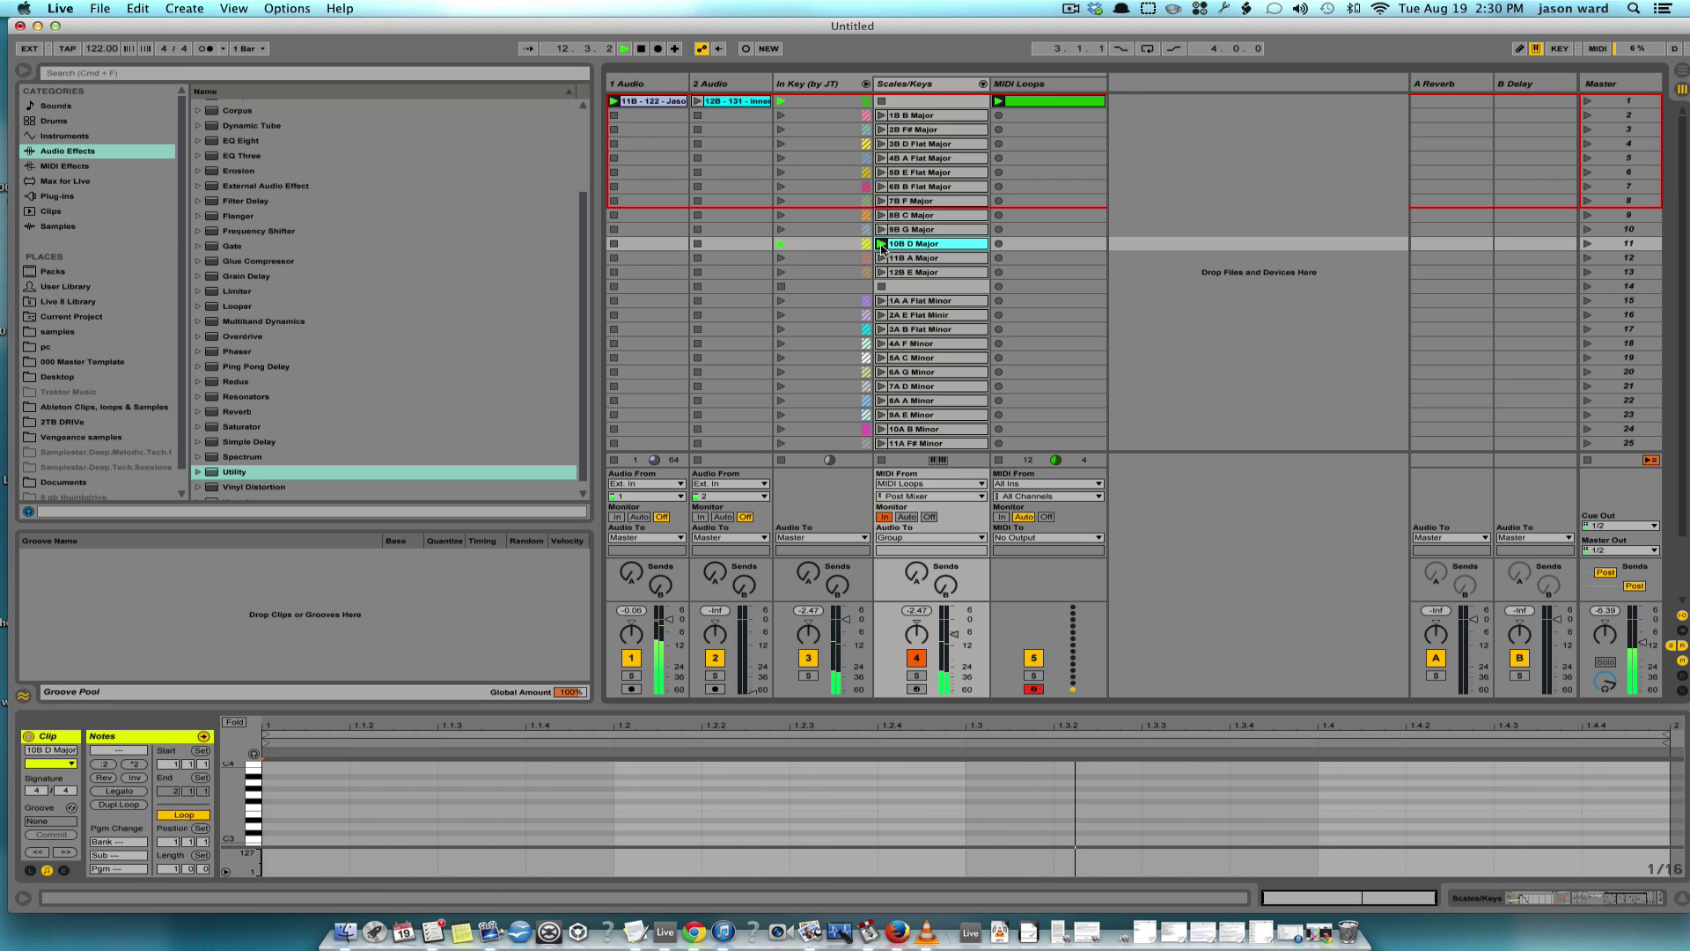
pyautogui.click(881, 273)
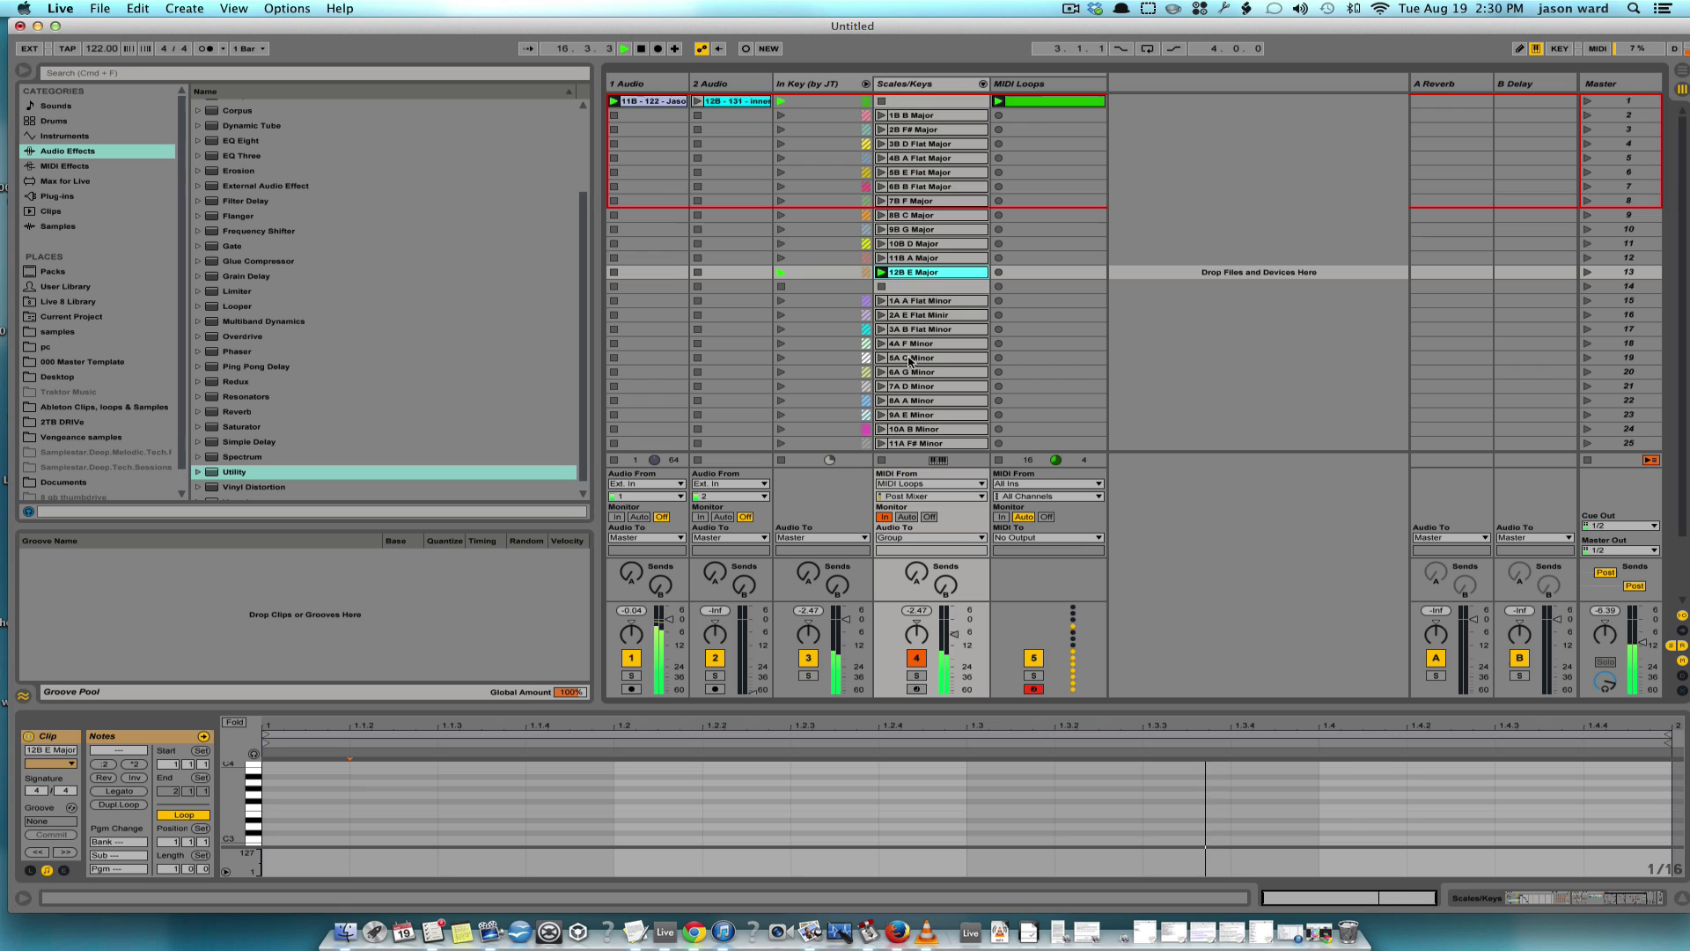
pyautogui.scroll(-1, 909, 360)
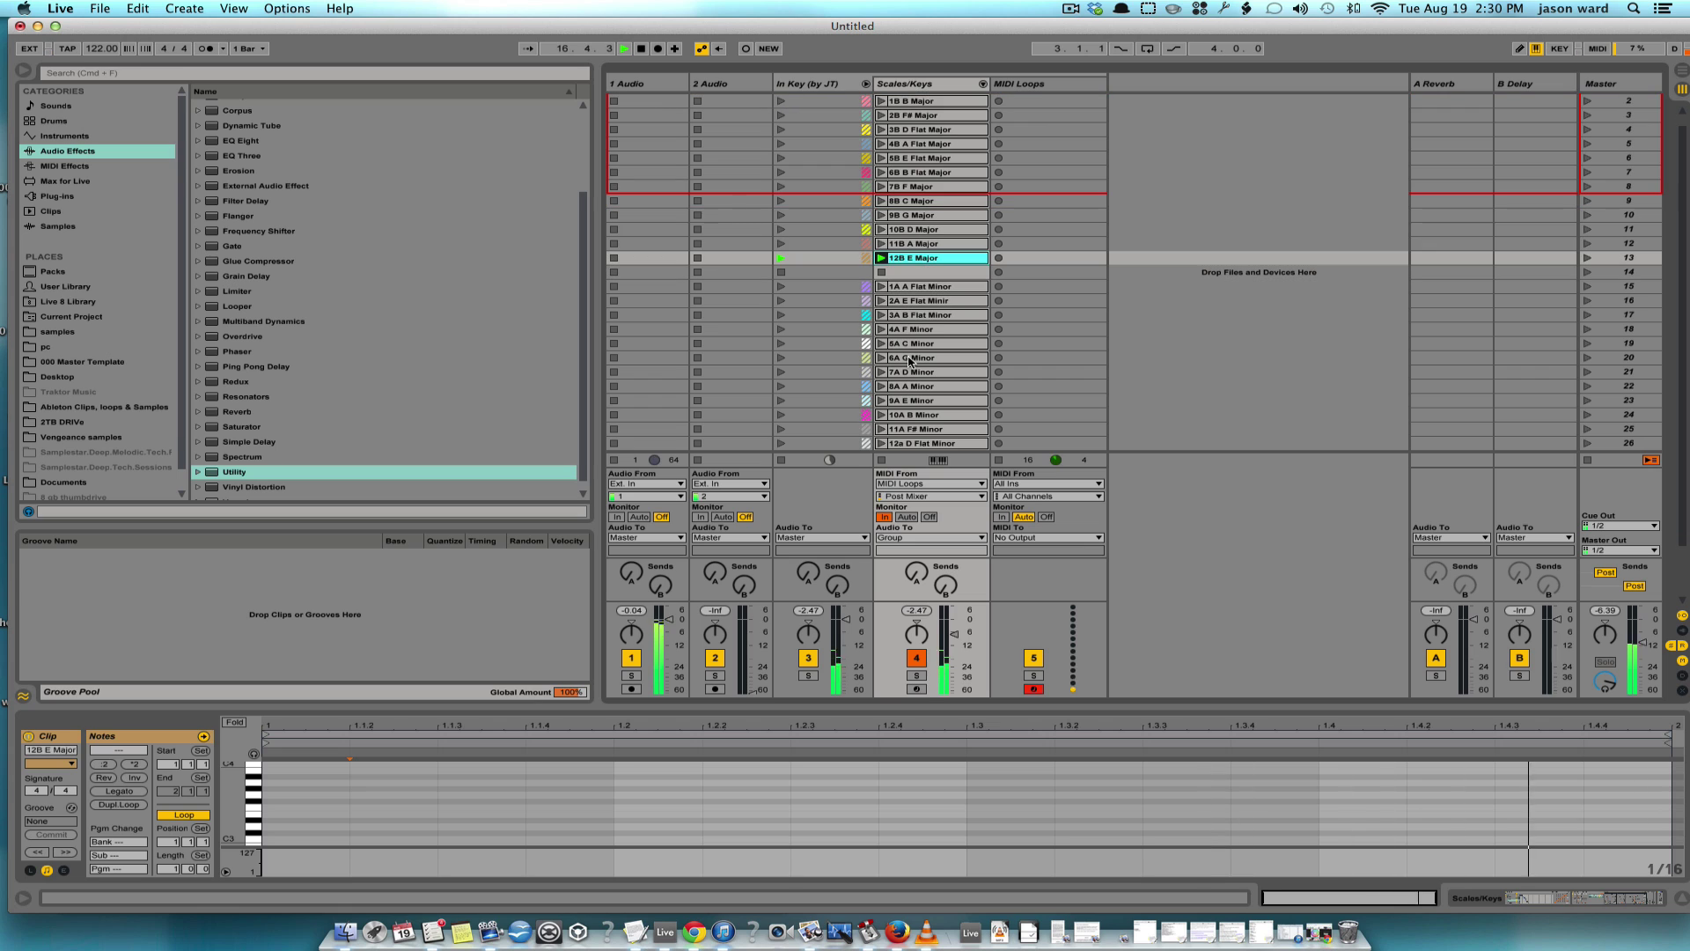
pyautogui.click(882, 430)
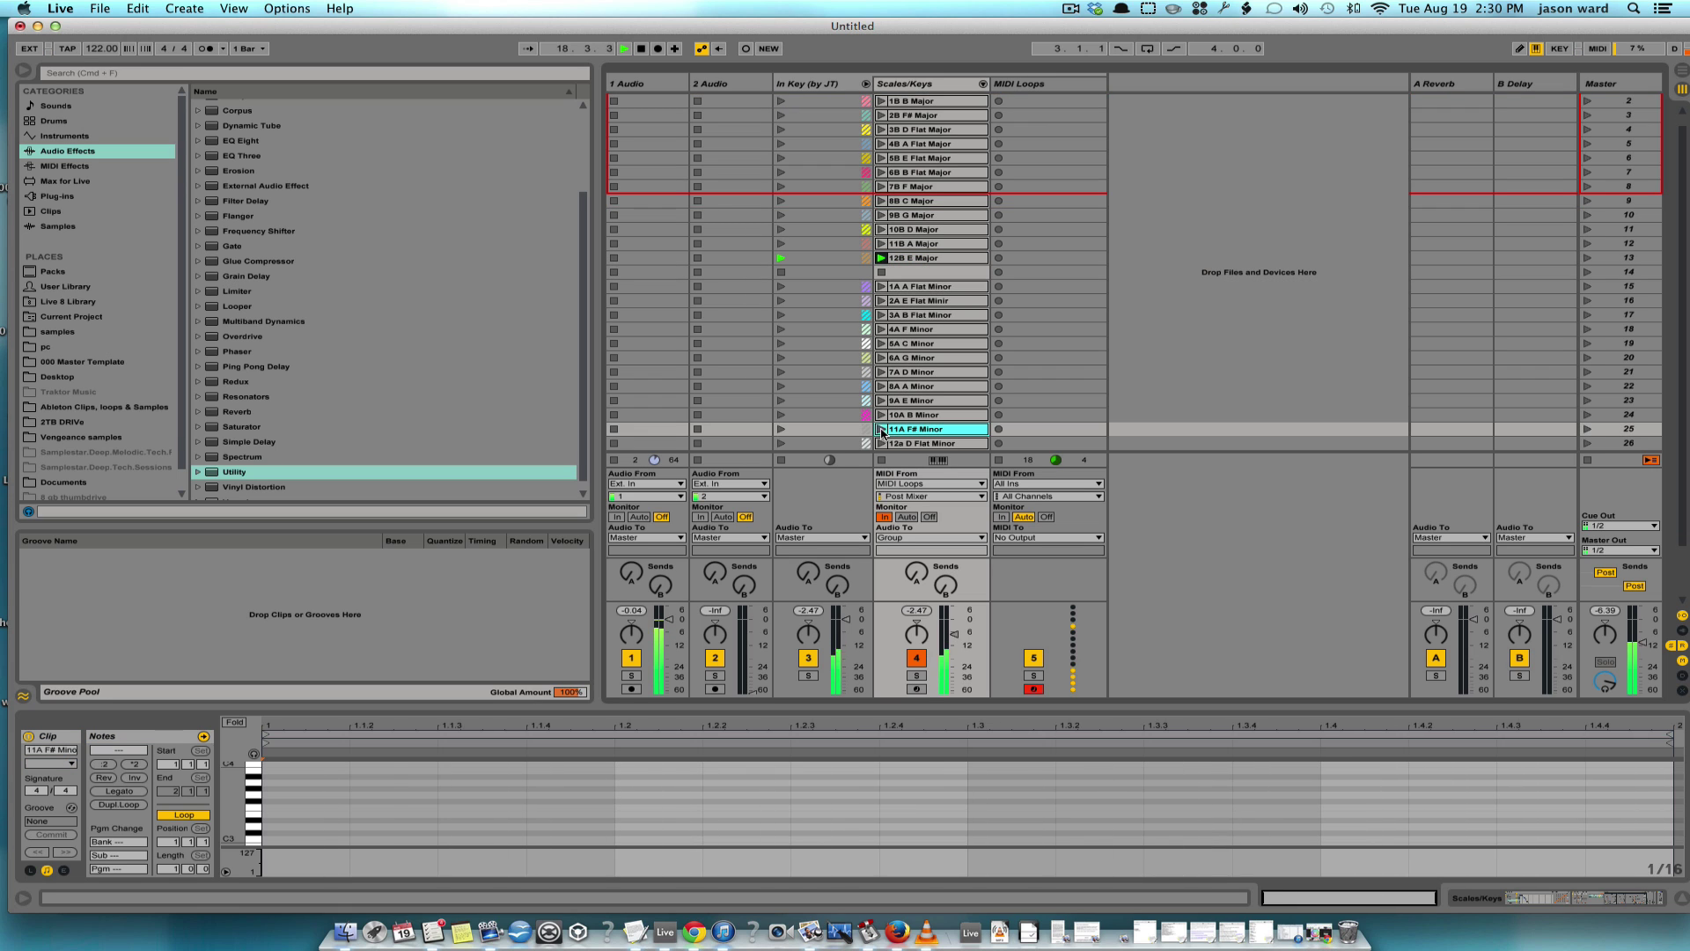
pyautogui.scroll(1, 904, 403)
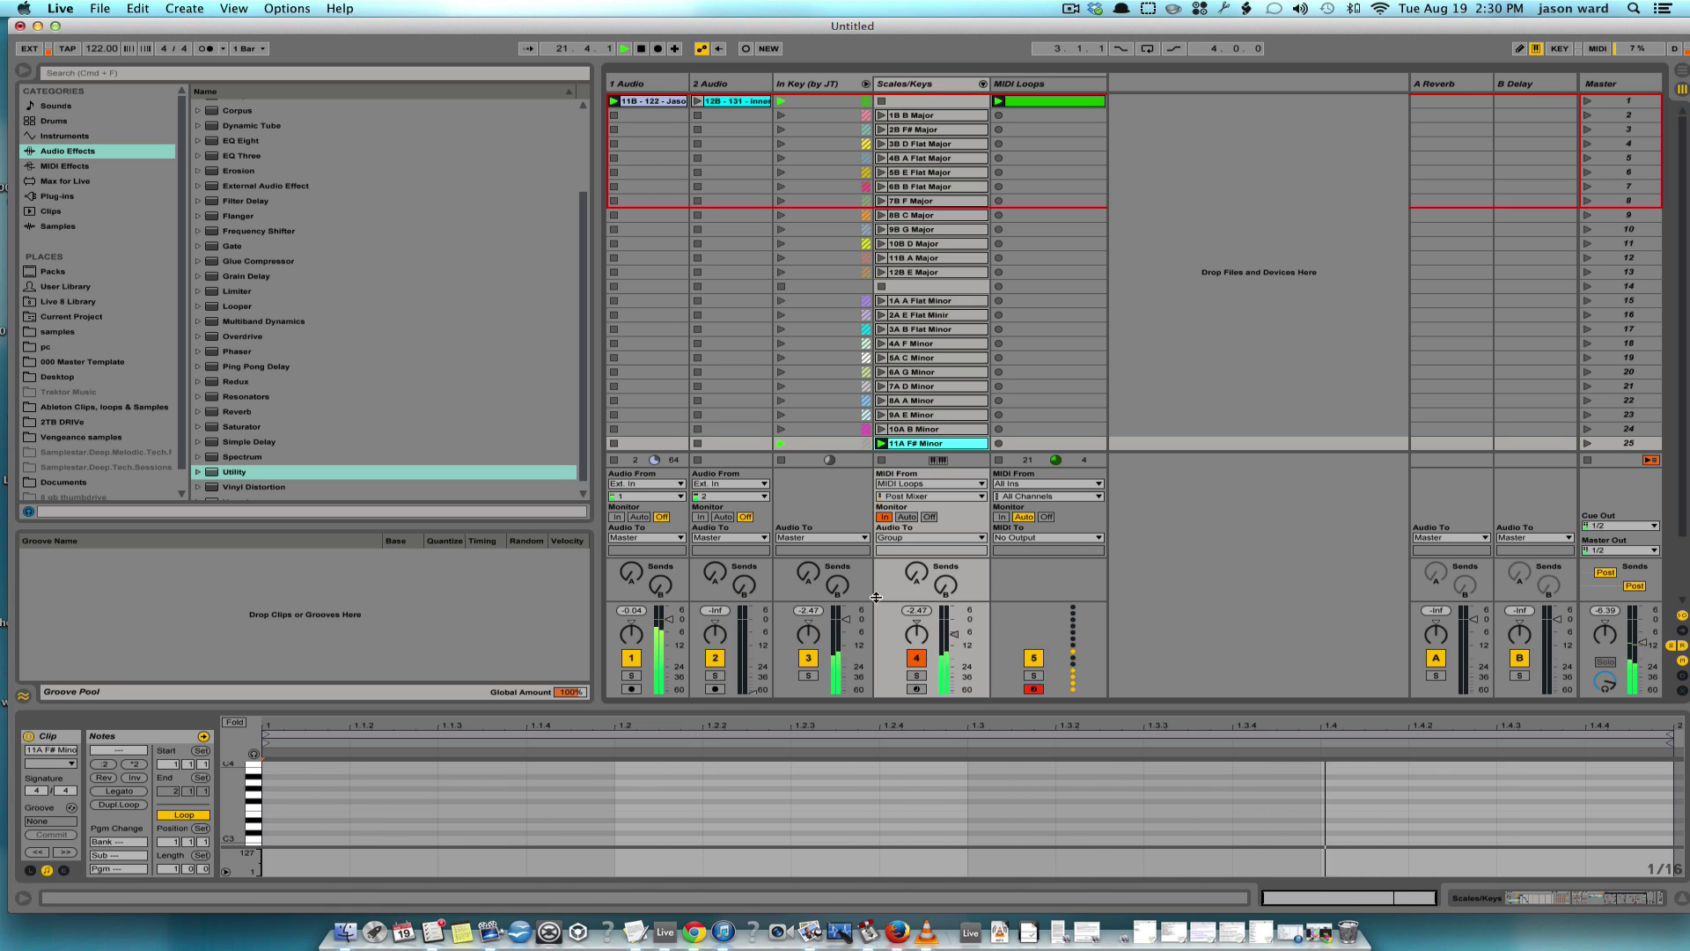
# - Lower the Scales/Keys track's volume slightly and launch the 12B - 131 track clip on 2 Audio
pyautogui.click(953, 635)
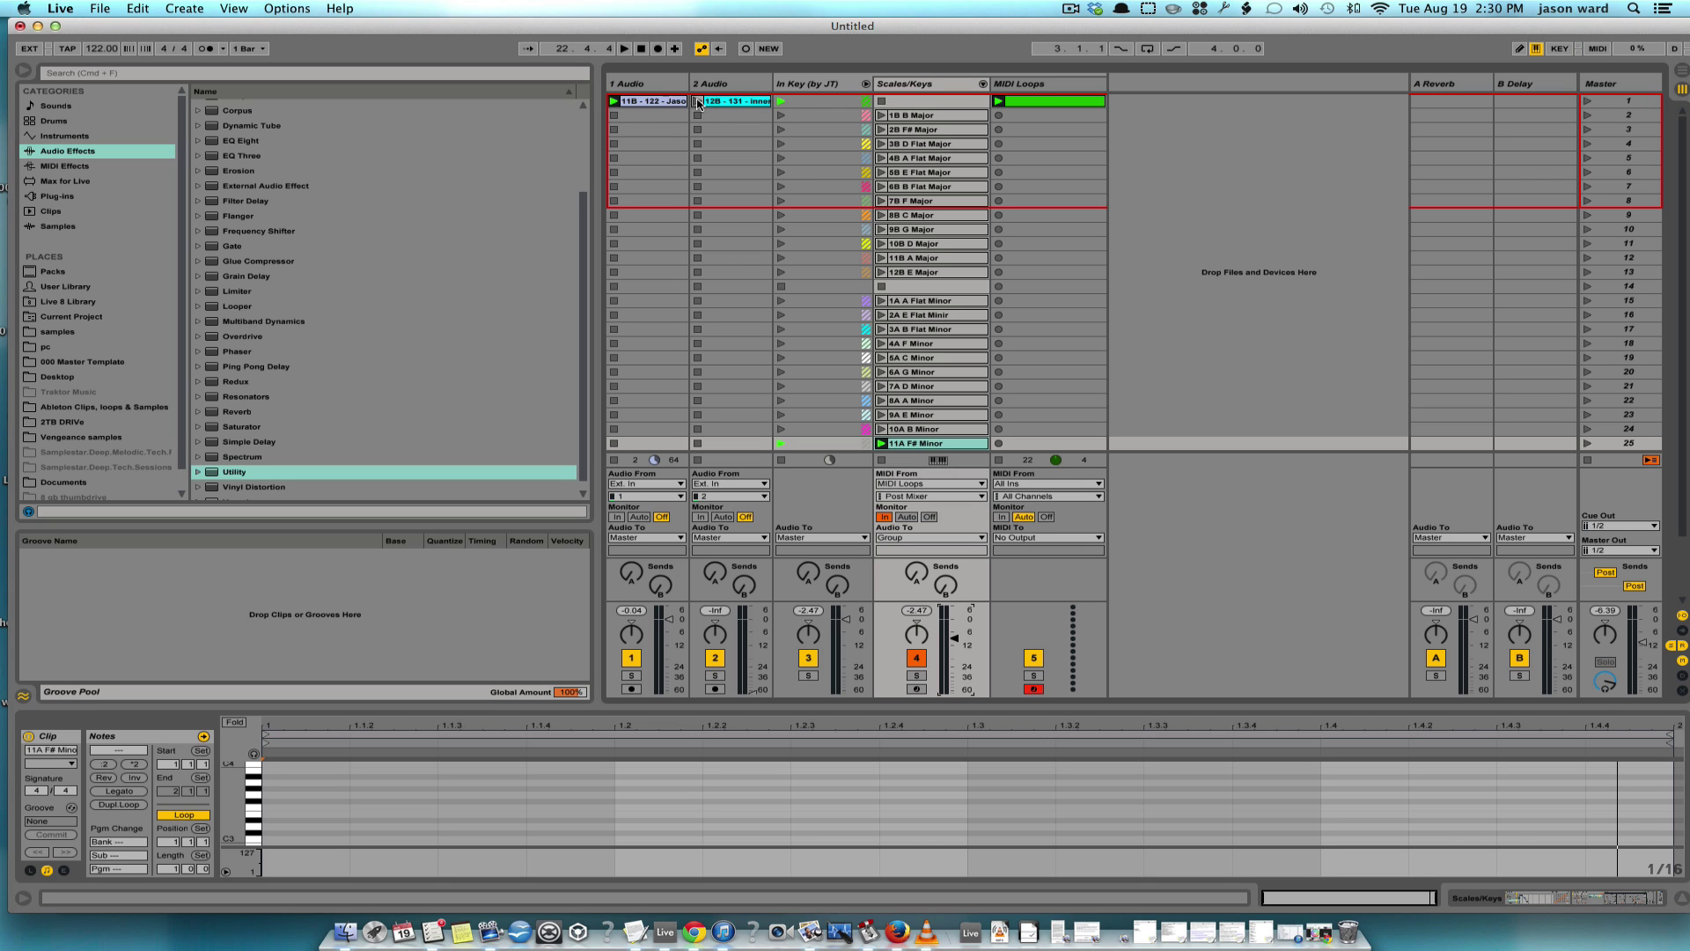
pyautogui.click(698, 101)
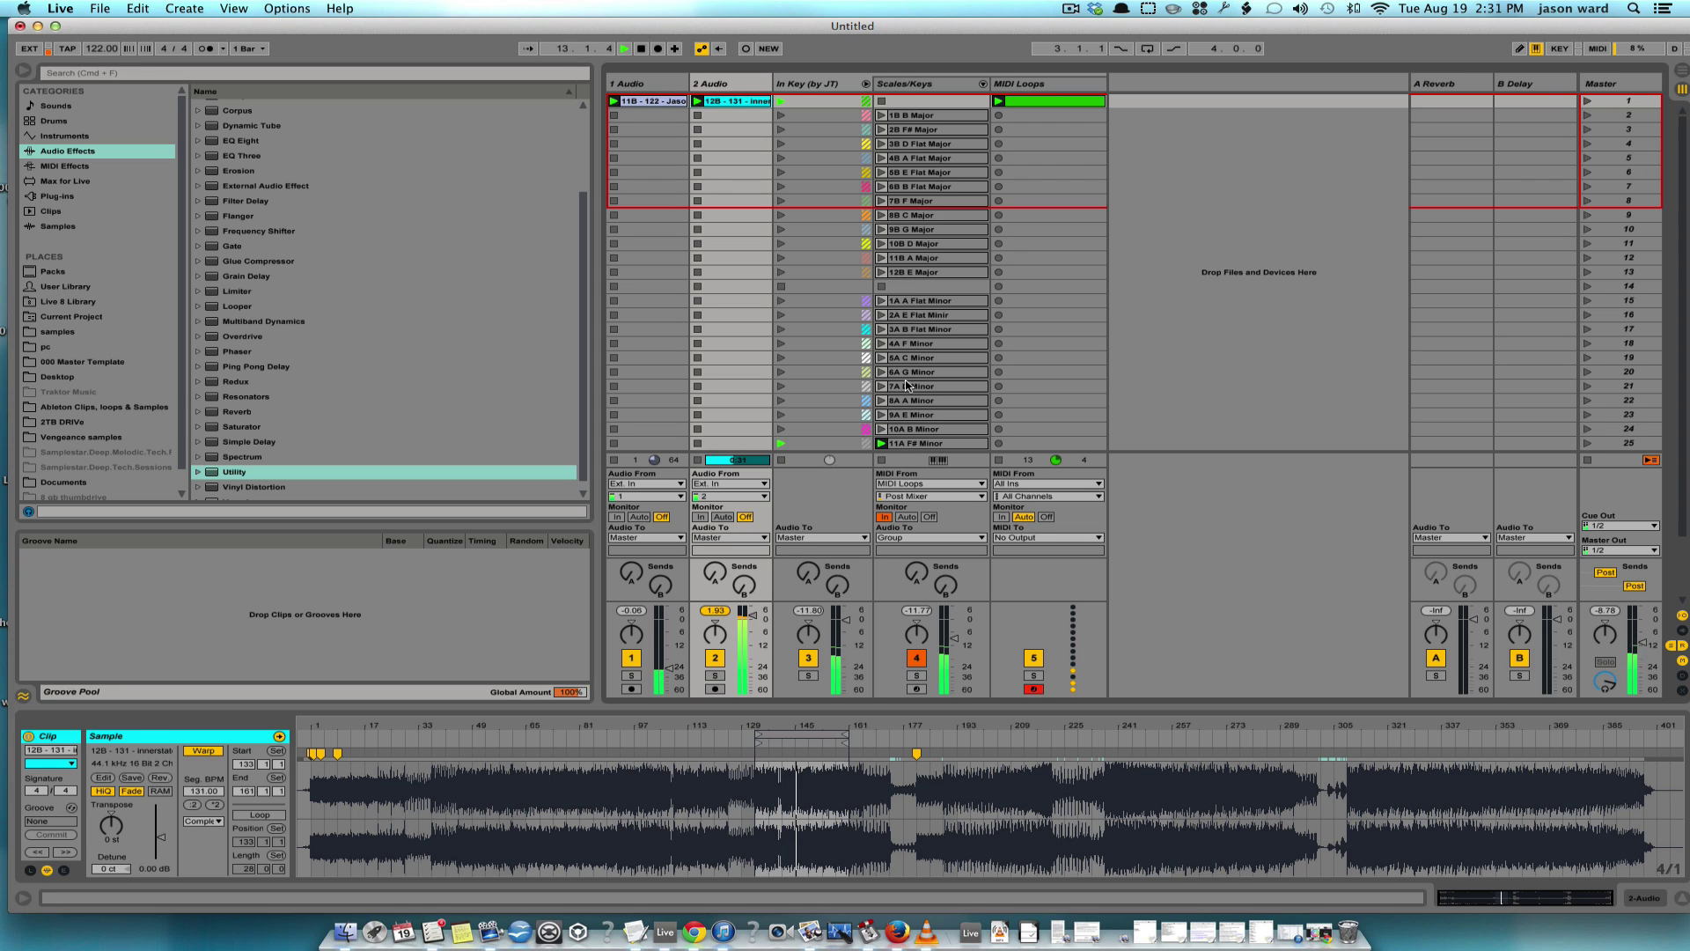
# - Launch the 12a D Flat Minor, 12B E Major, 11B A Major and 1B B Major scale clips in turn over the 12B track
pyautogui.scroll(-1, 923, 355)
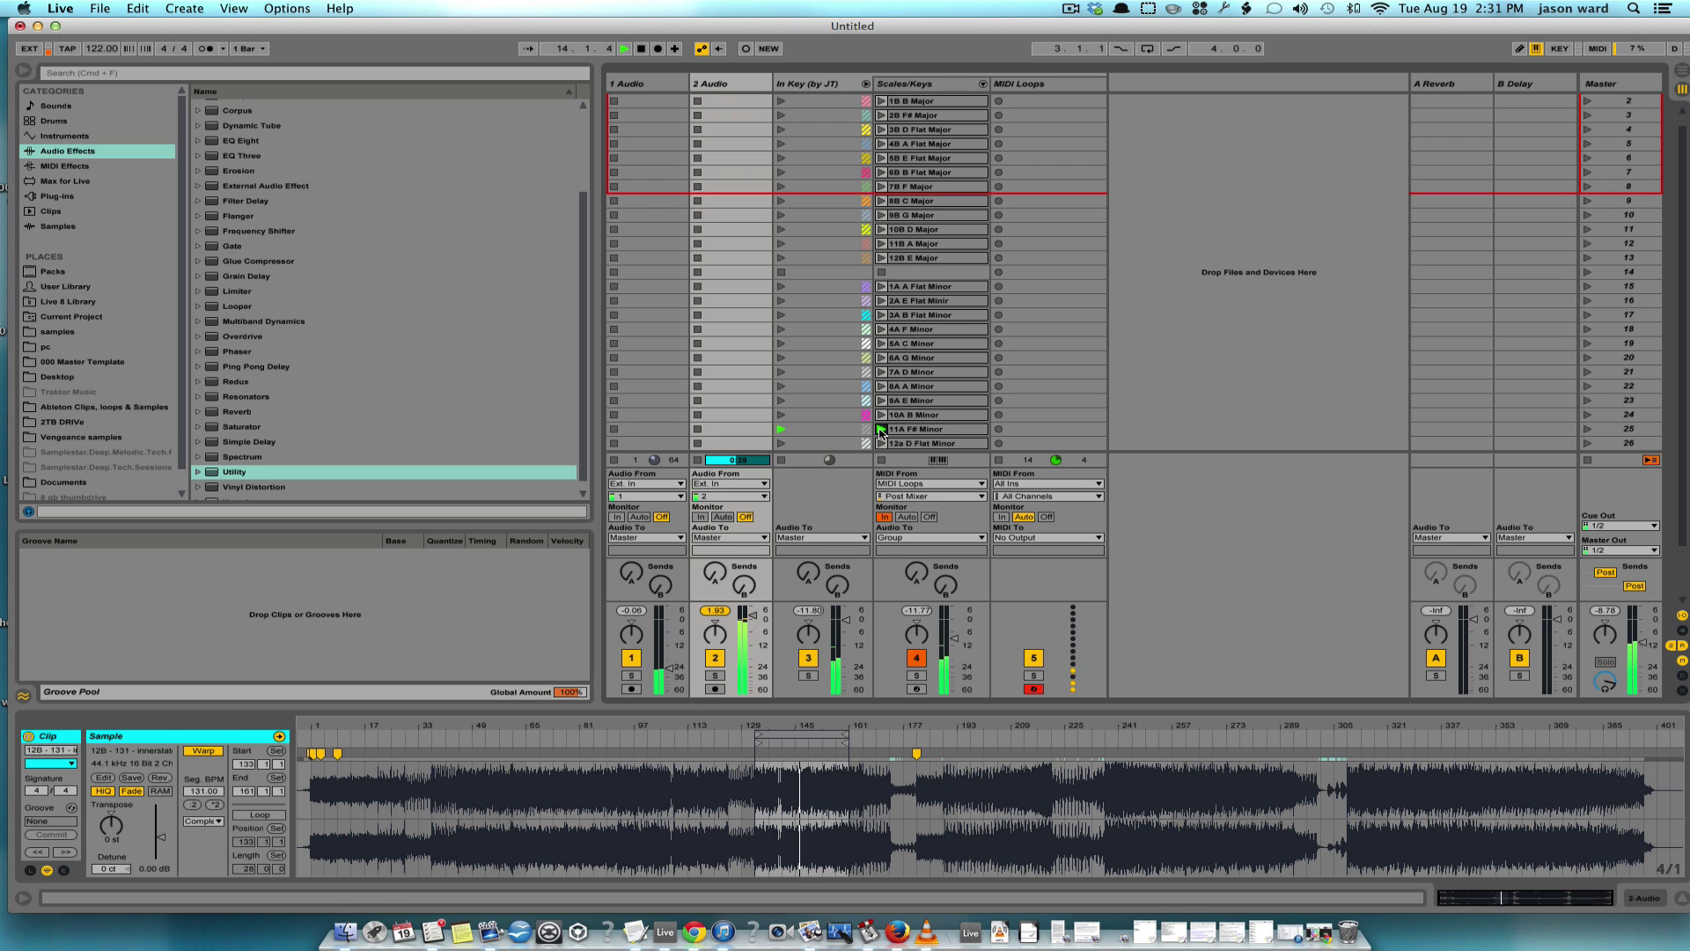
pyautogui.click(881, 443)
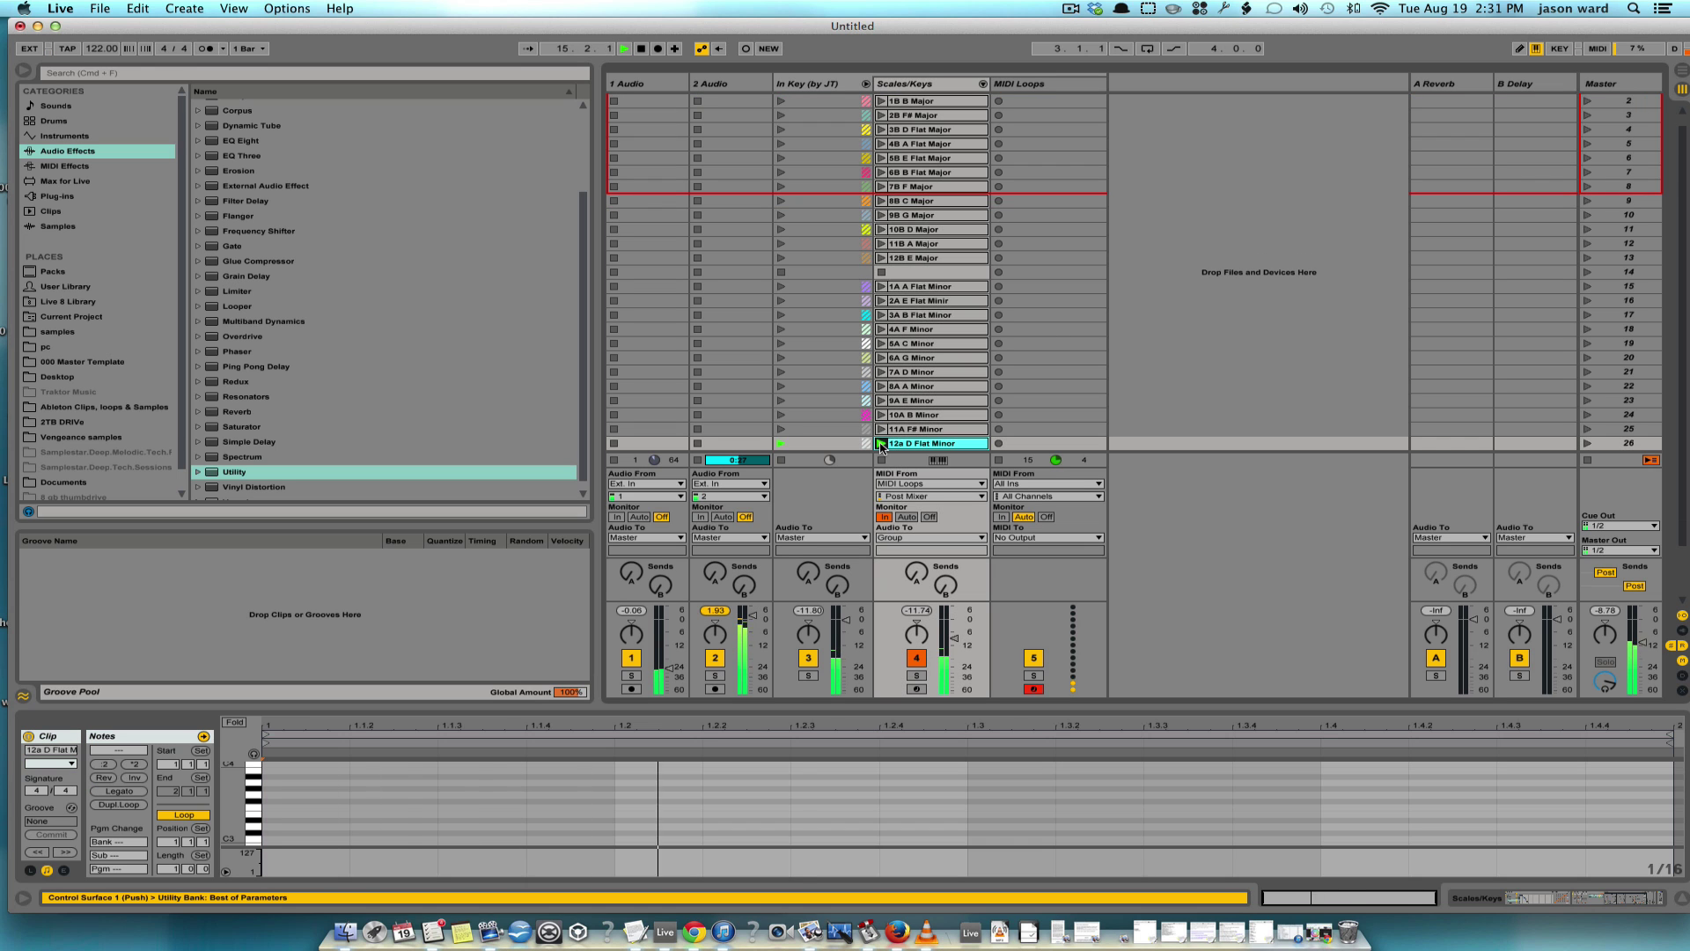
pyautogui.scroll(1, 934, 303)
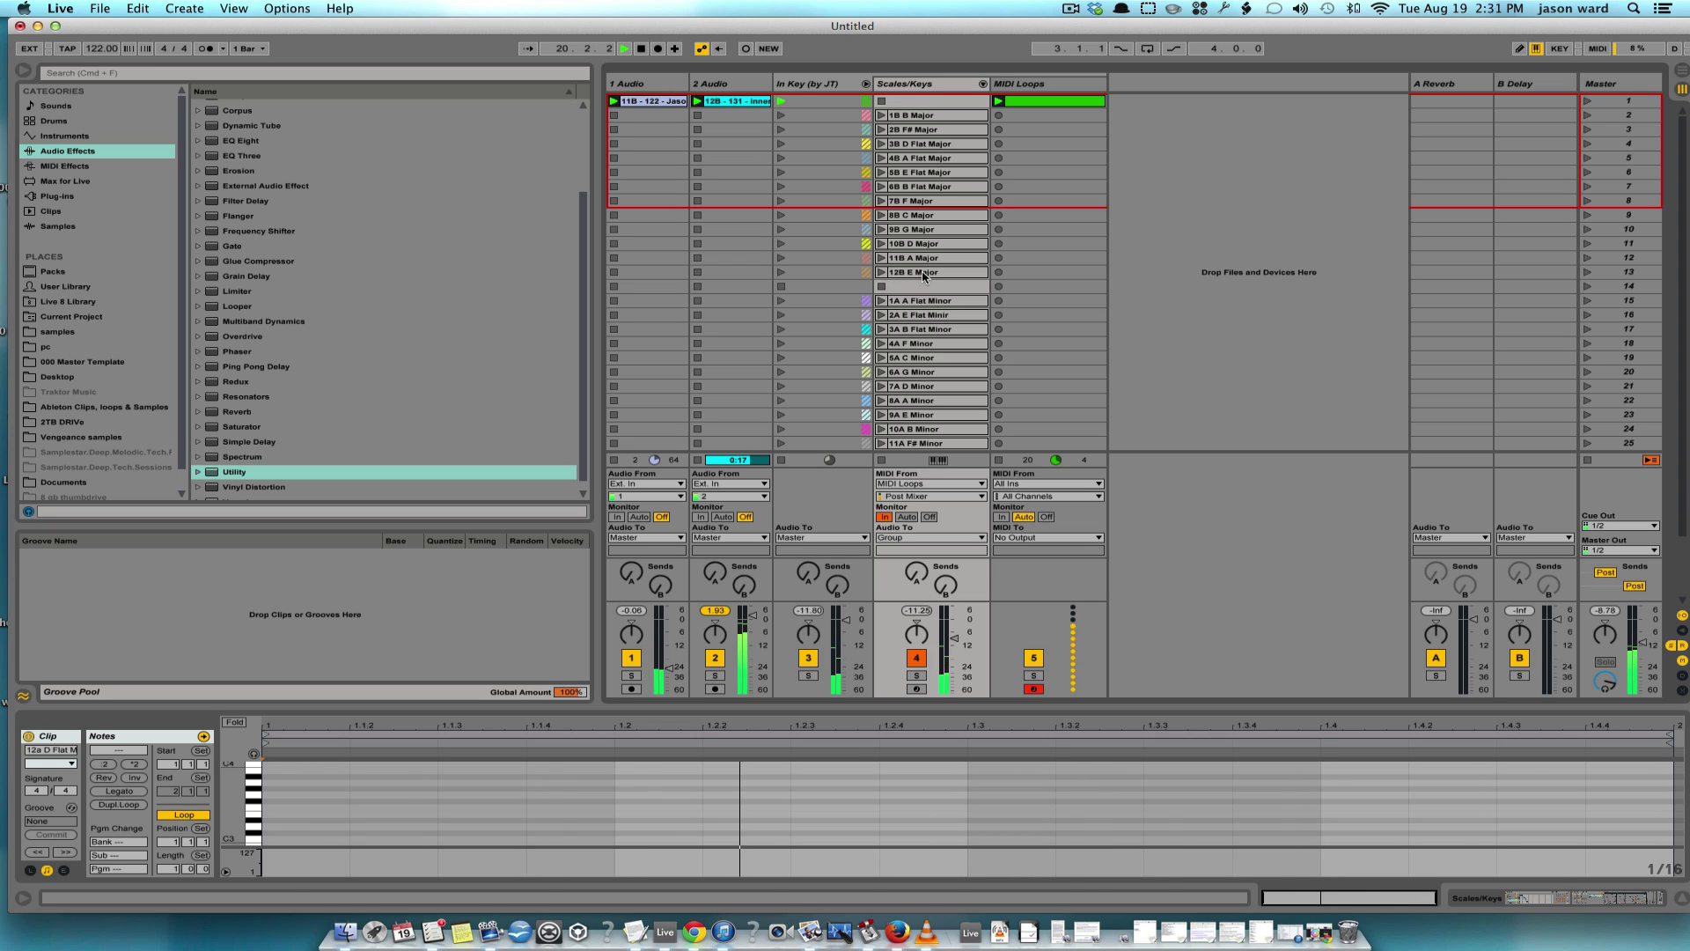
pyautogui.click(880, 273)
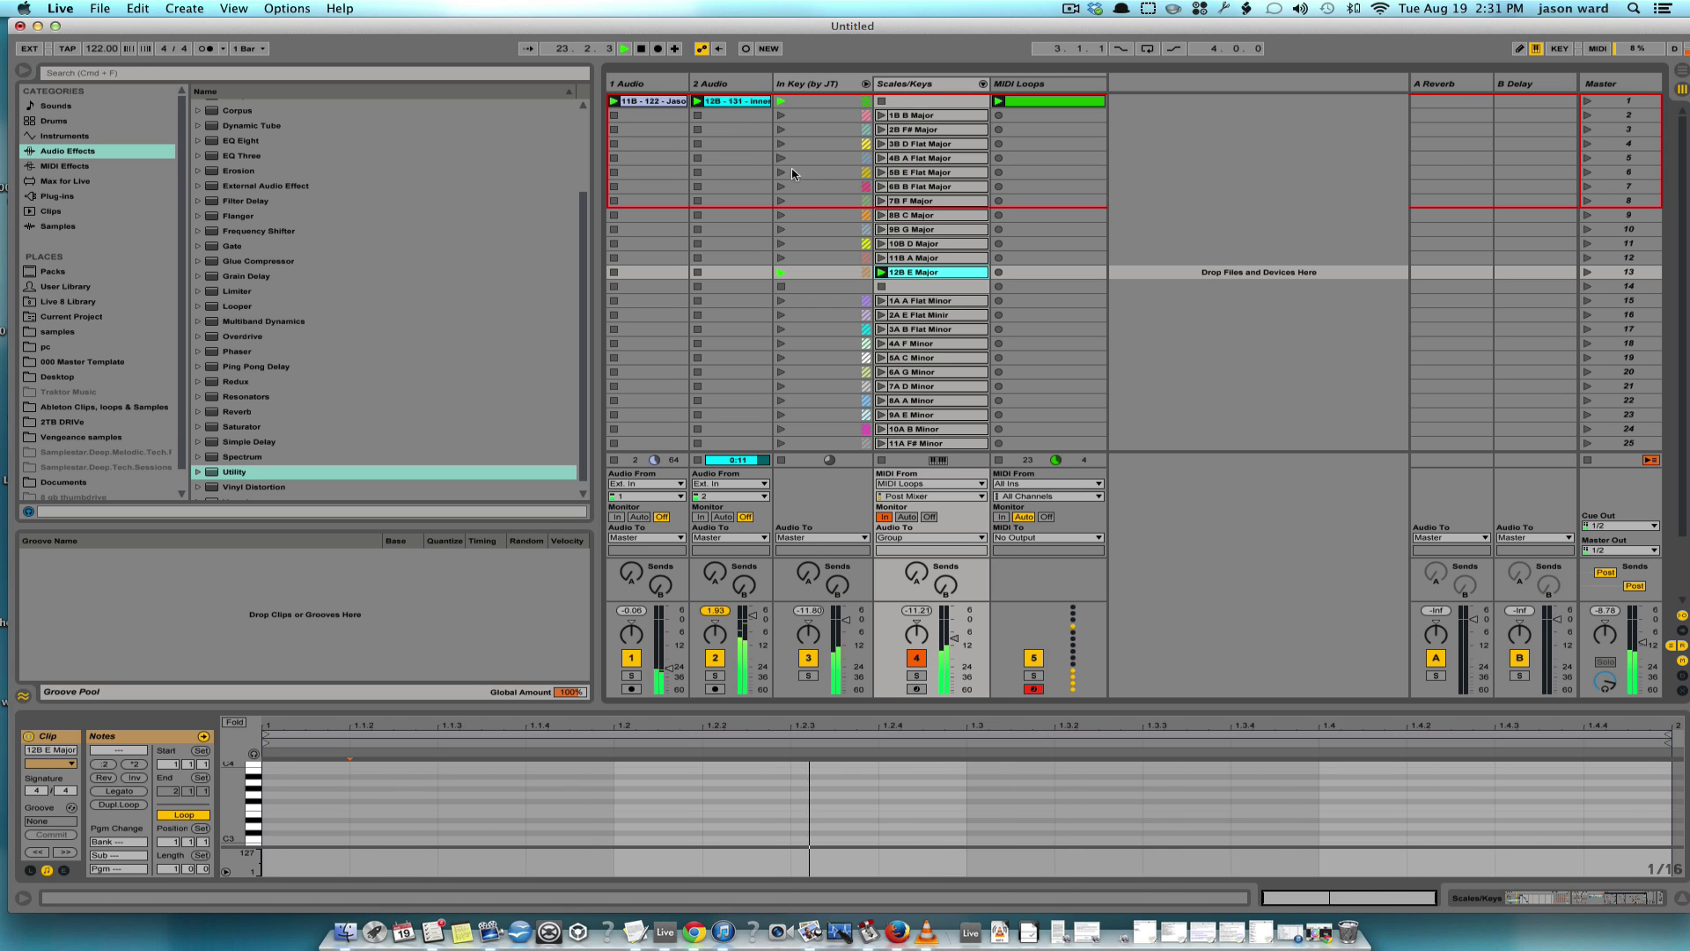
pyautogui.click(881, 258)
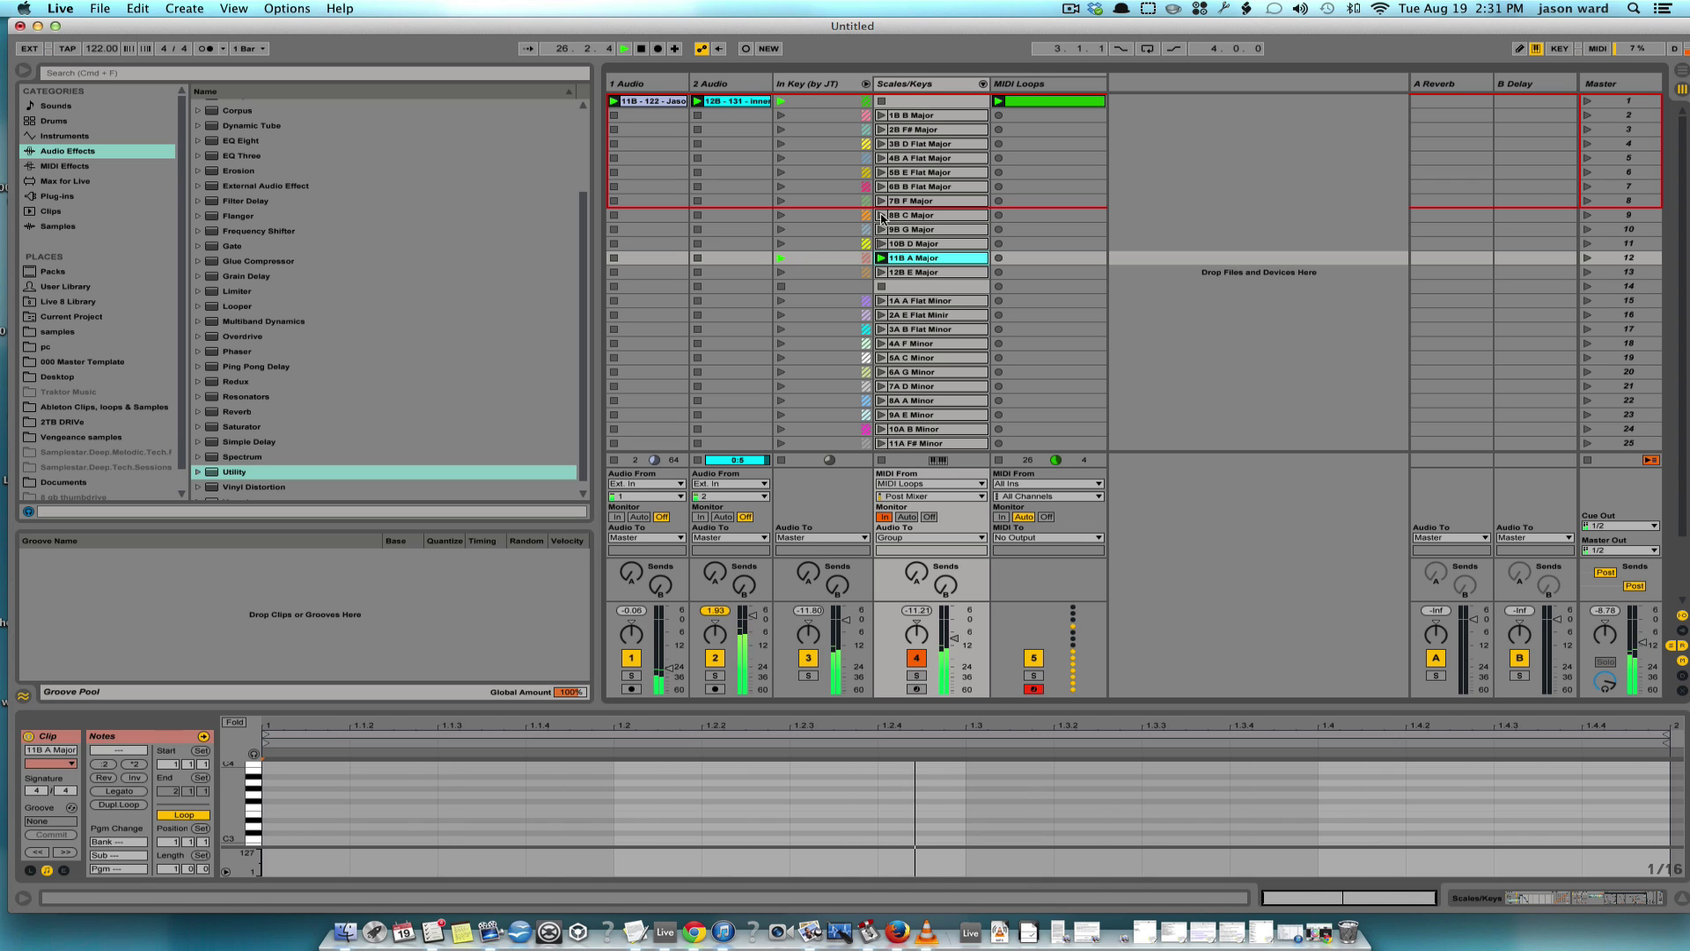
pyautogui.click(881, 115)
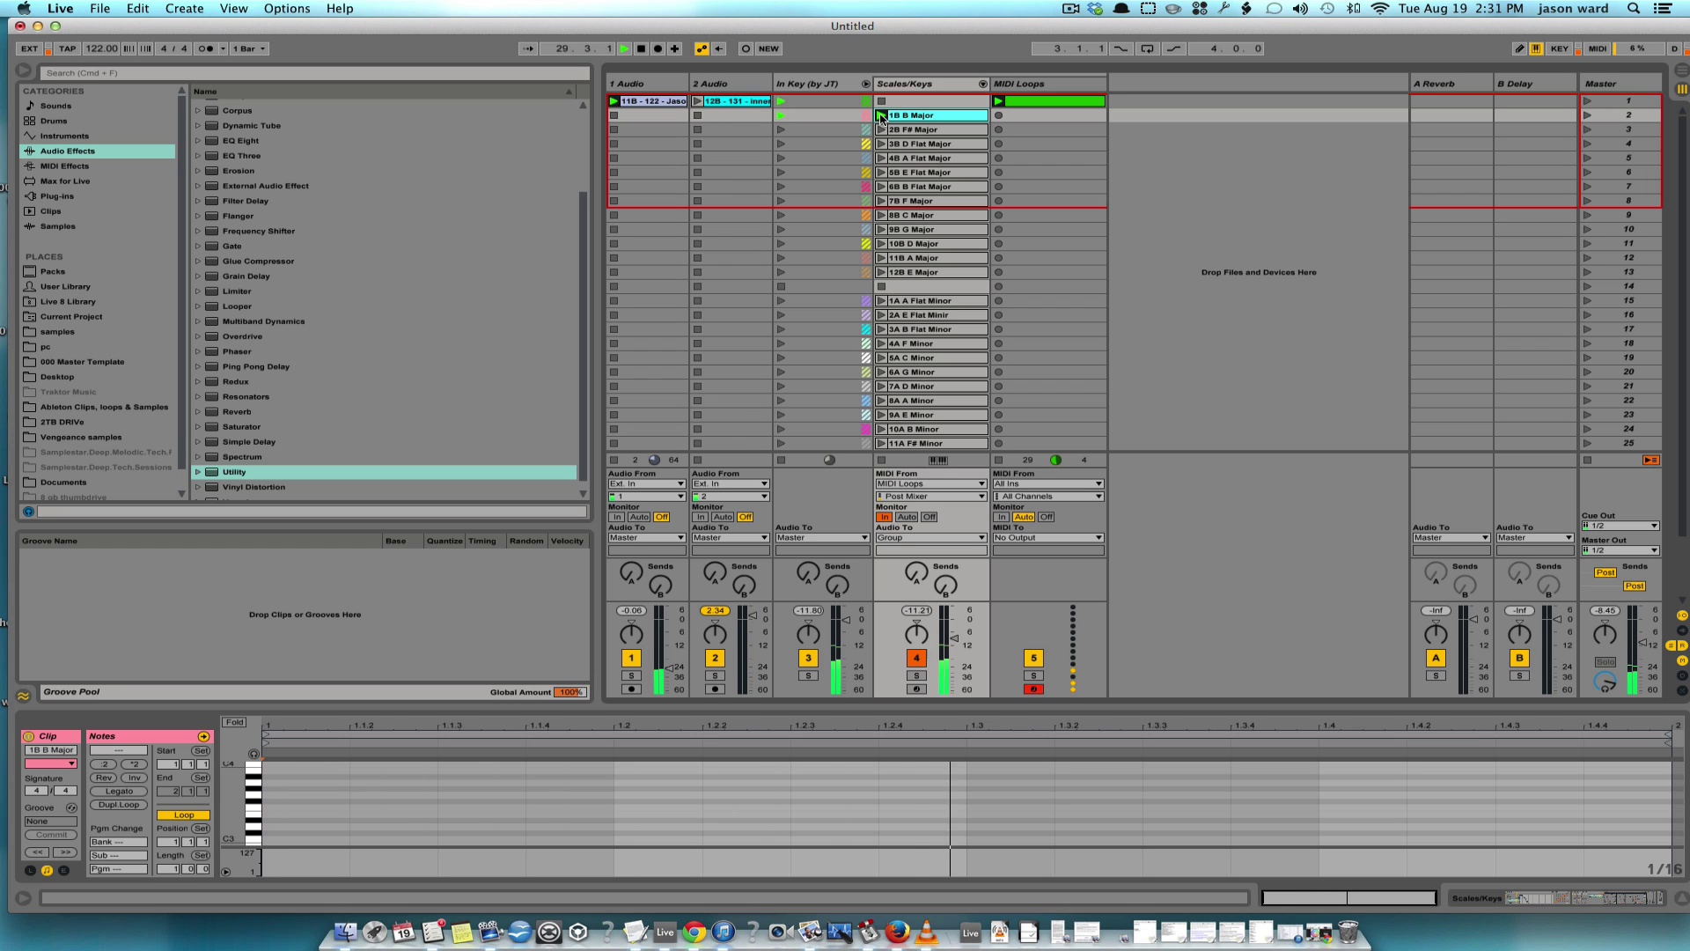
# - Relaunch the 12B - 131 clip on 2 Audio and turn on its loop
pyautogui.click(700, 104)
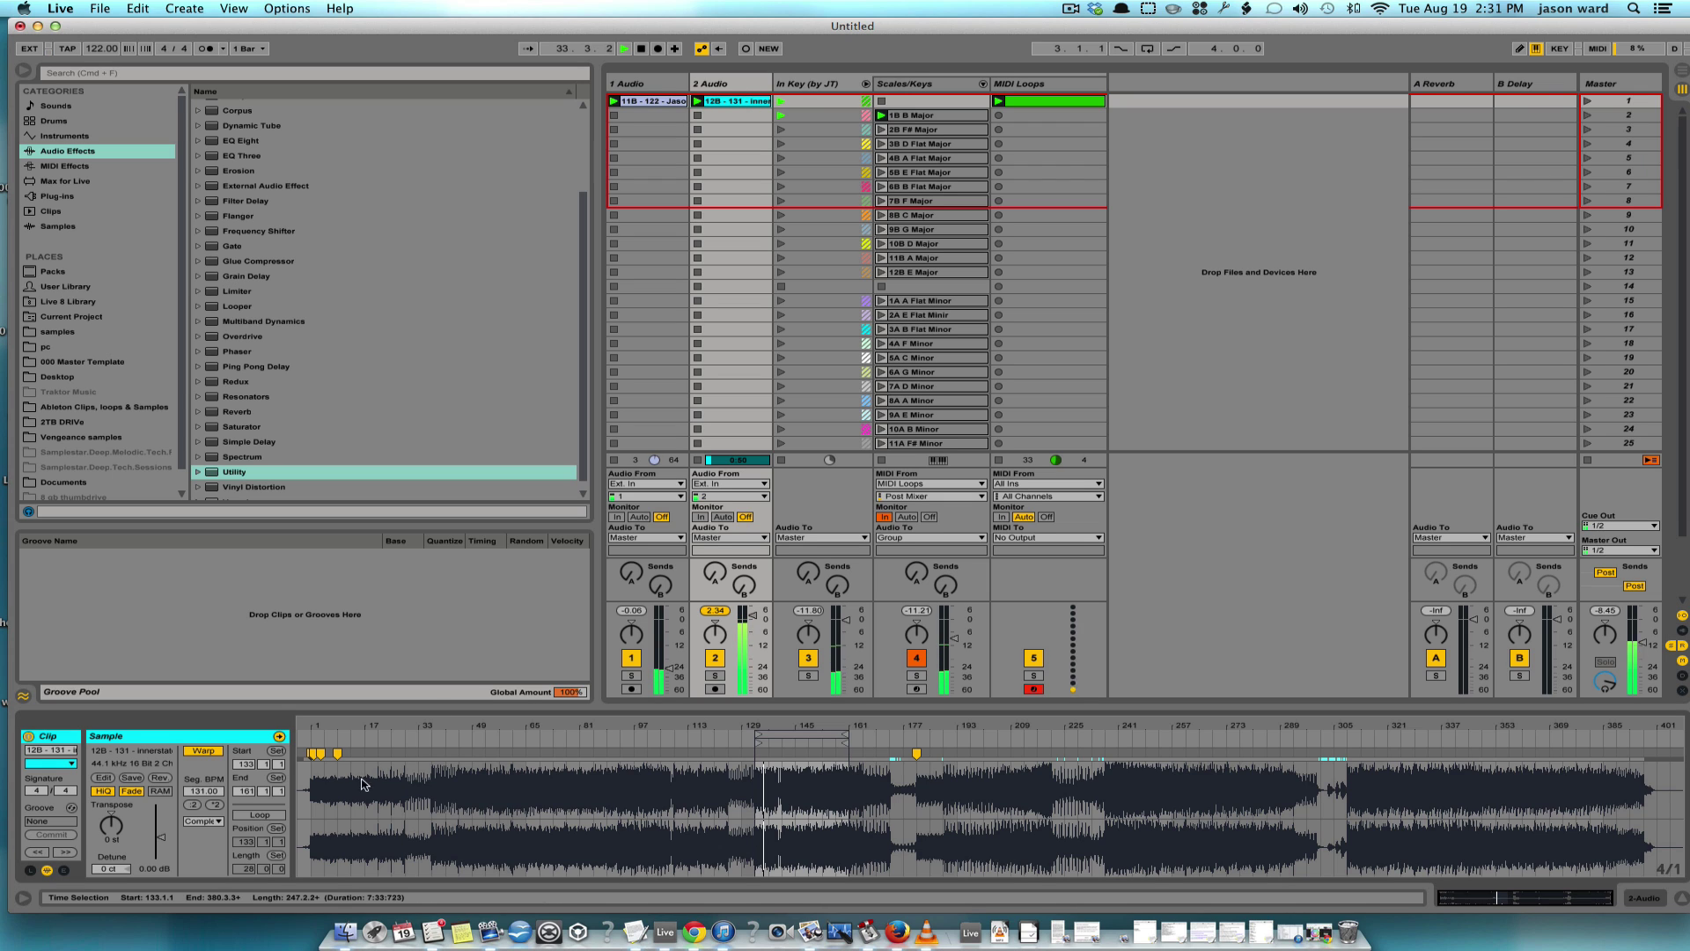
pyautogui.click(275, 819)
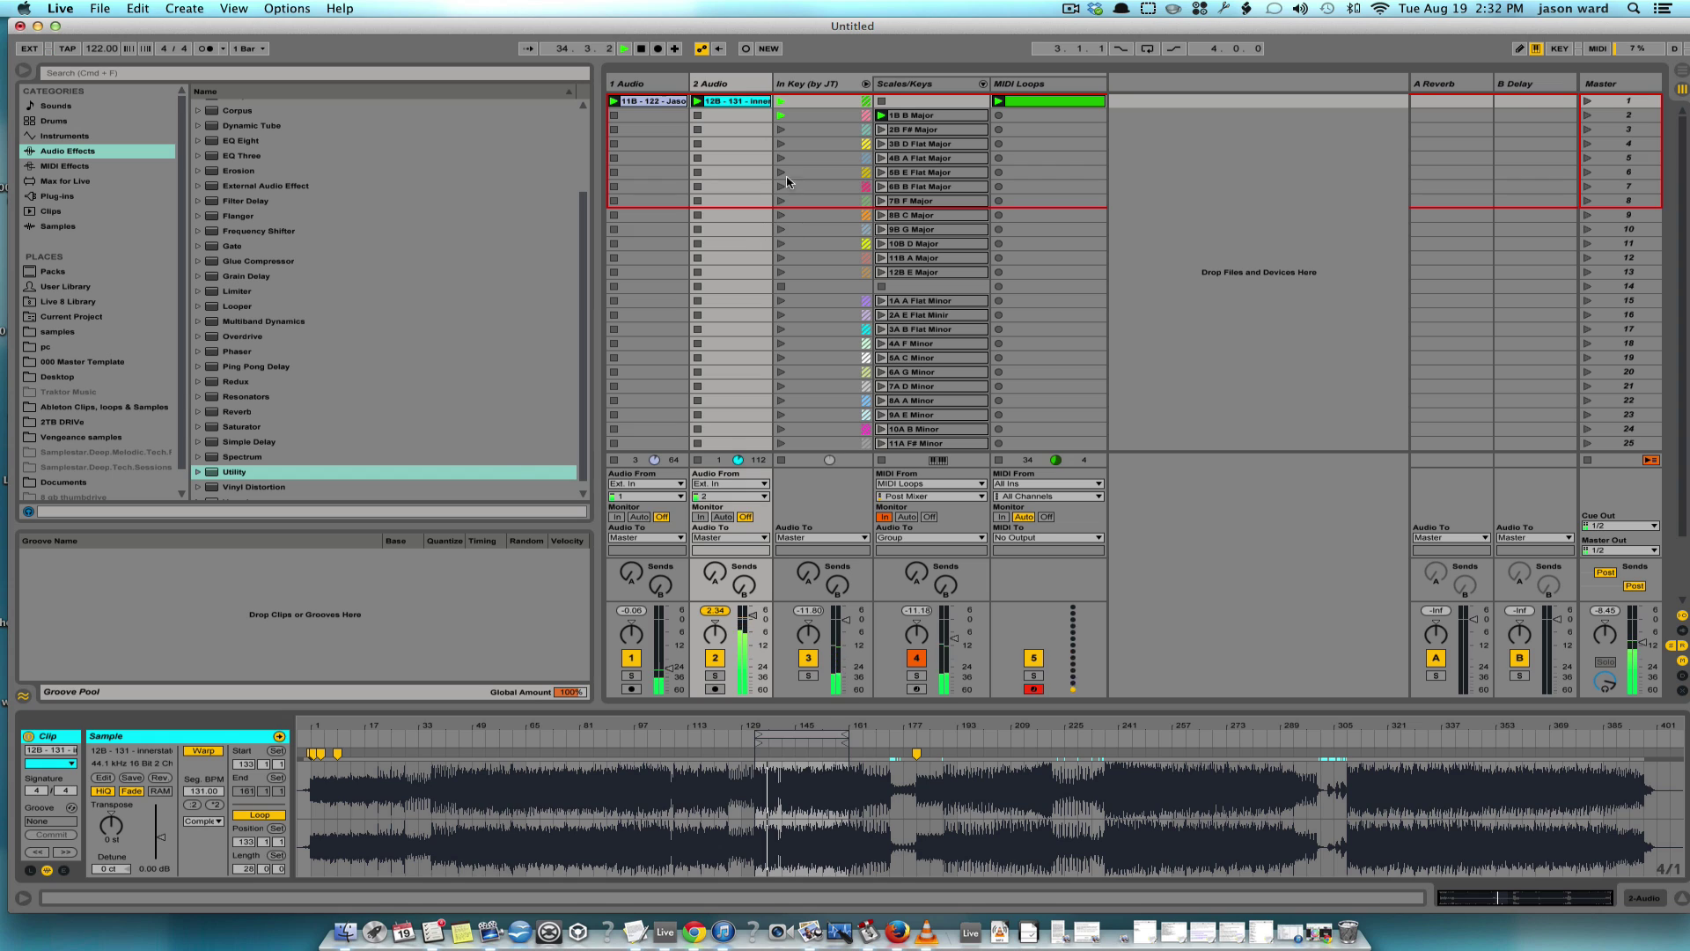
# - Restart playback and launch the 1B B Major scale clip on Scales/Keys
pyautogui.press('space')
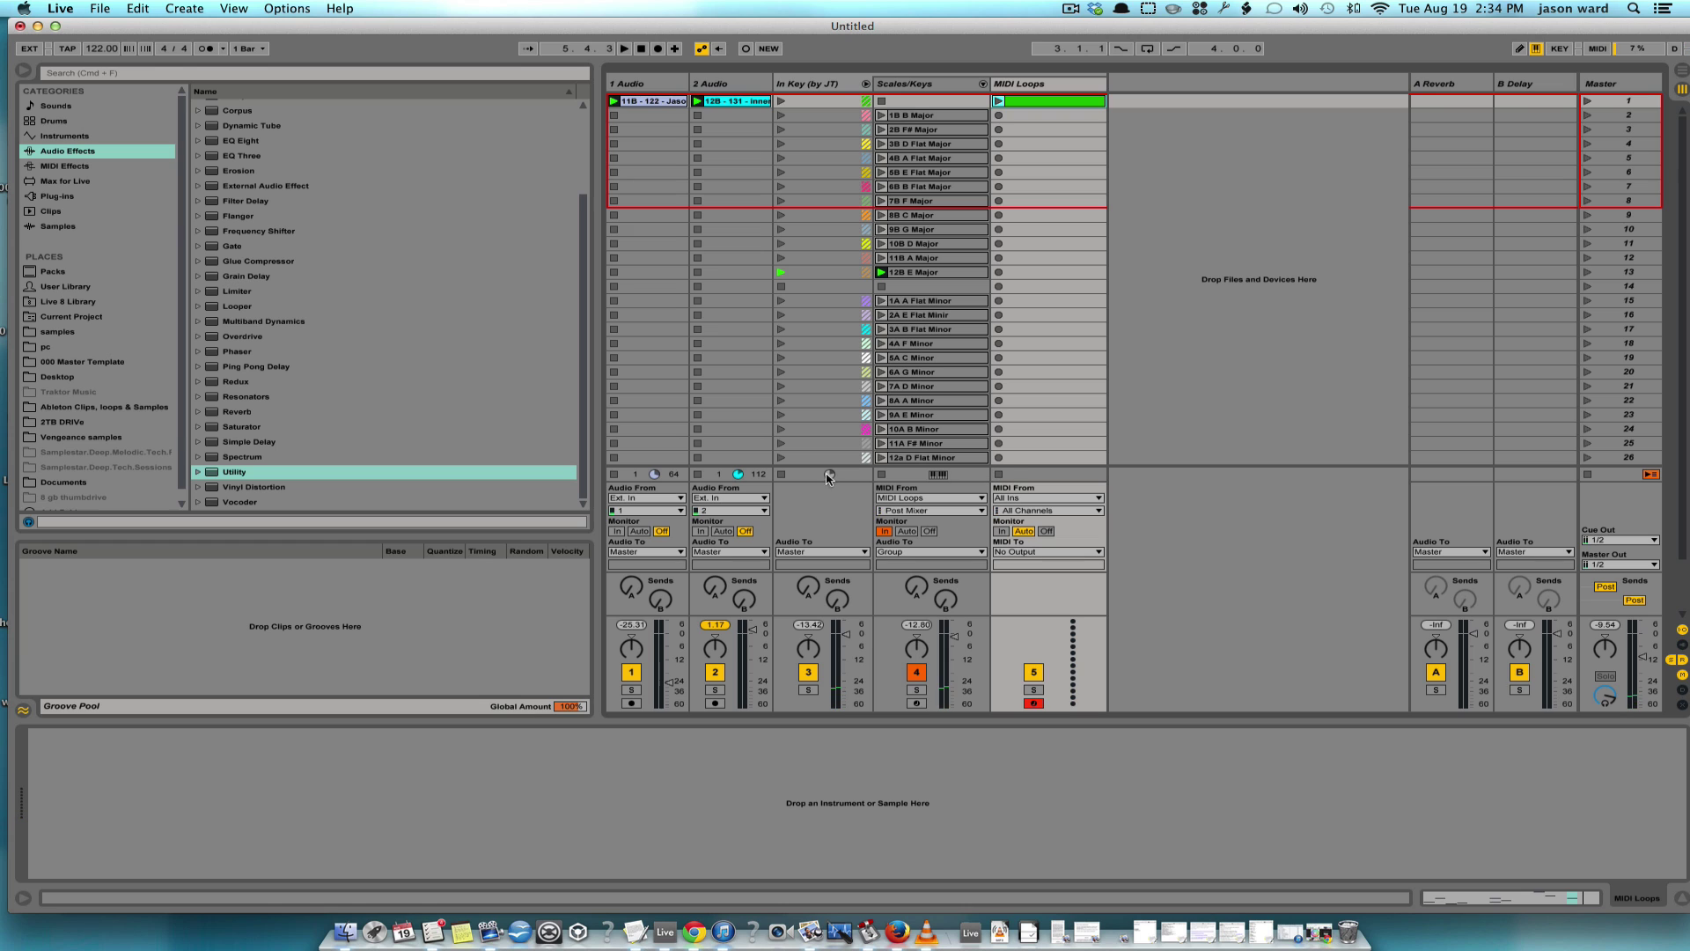
pyautogui.click(881, 116)
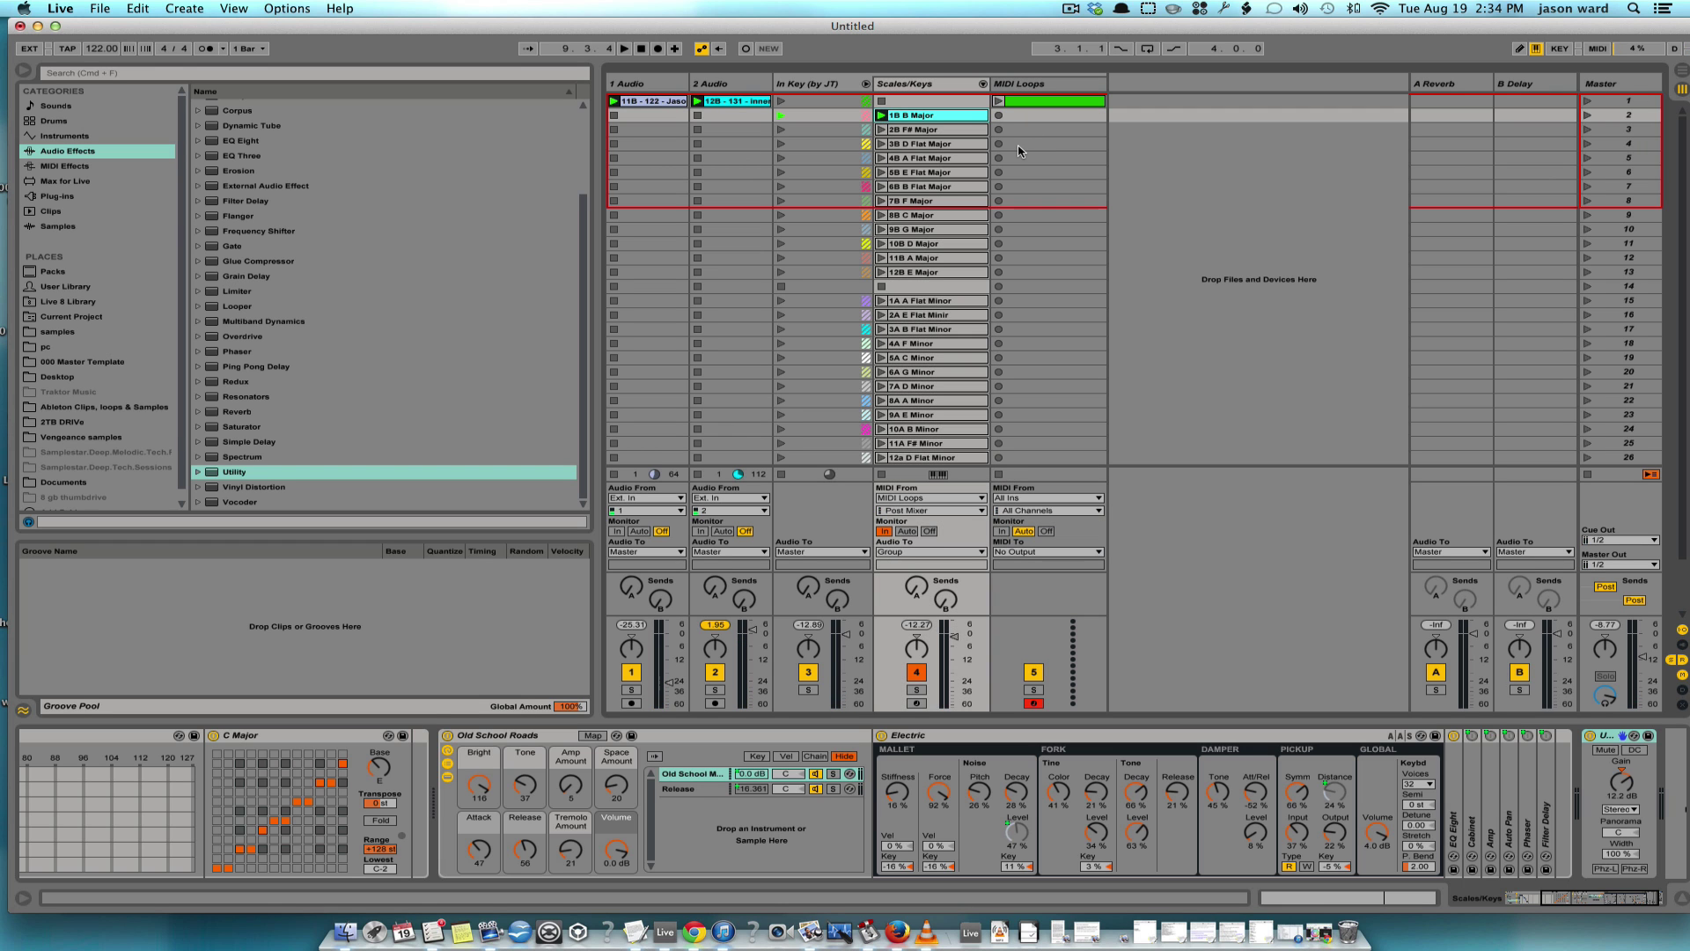